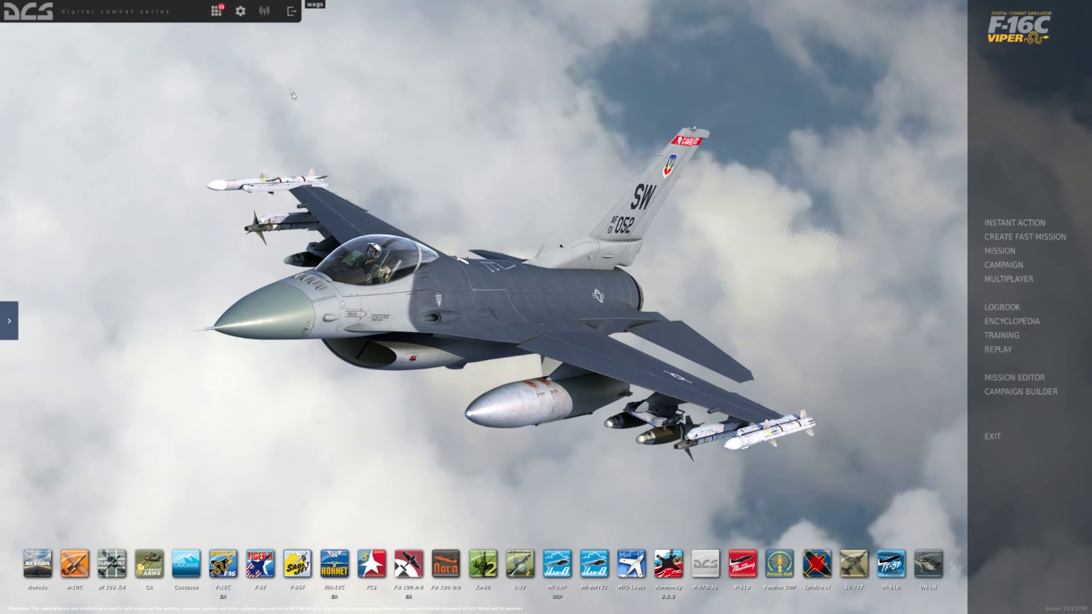
# Open the simulator's options and bring up the control settings, glancing at the system and gameplay settings
pyautogui.click(240, 11)
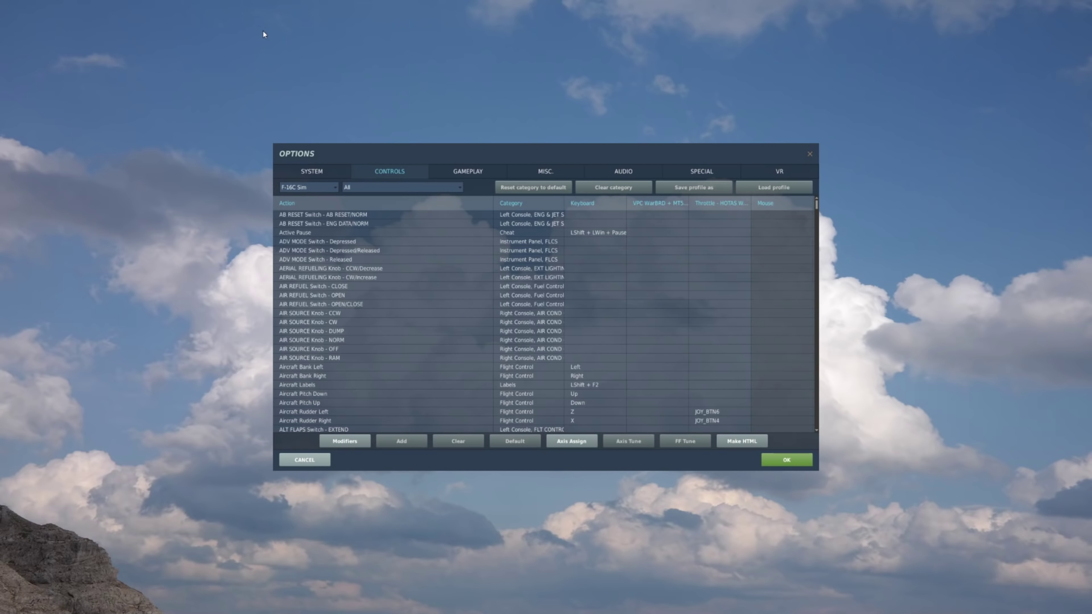
pyautogui.click(321, 171)
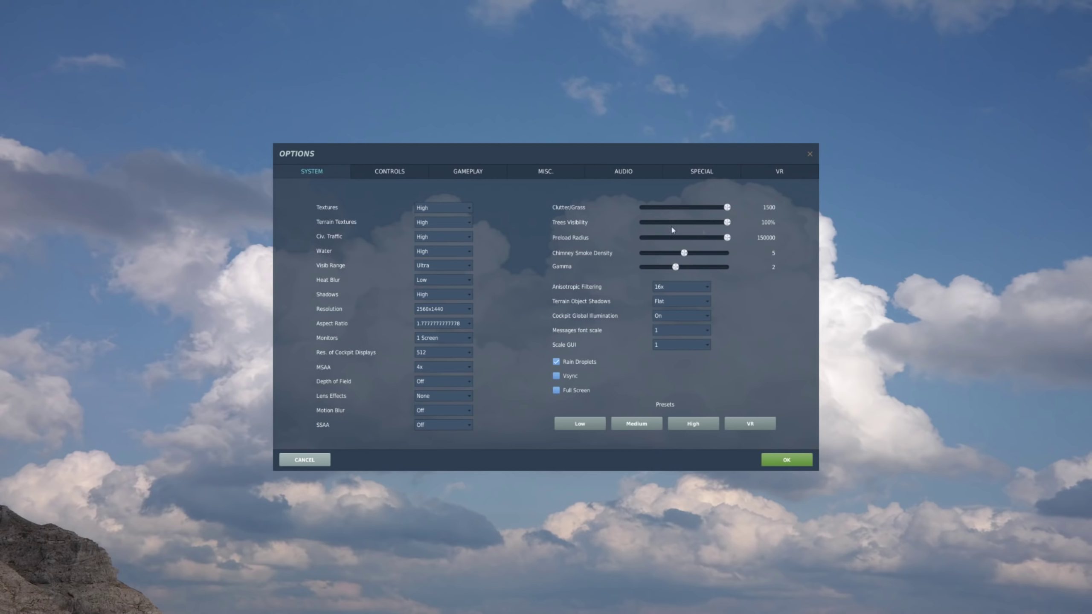
pyautogui.click(389, 172)
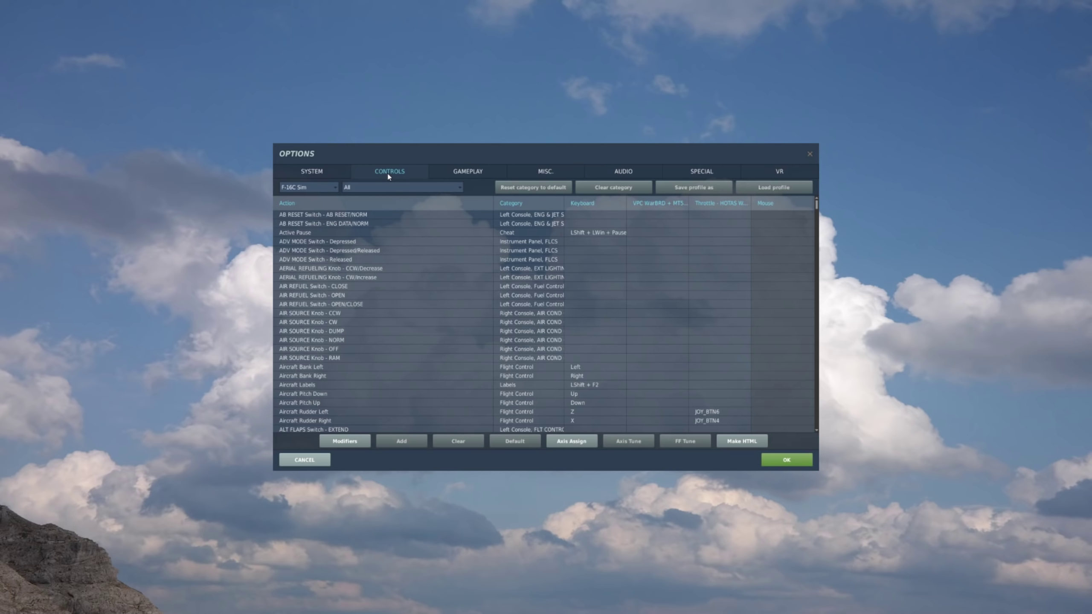
pyautogui.click(452, 176)
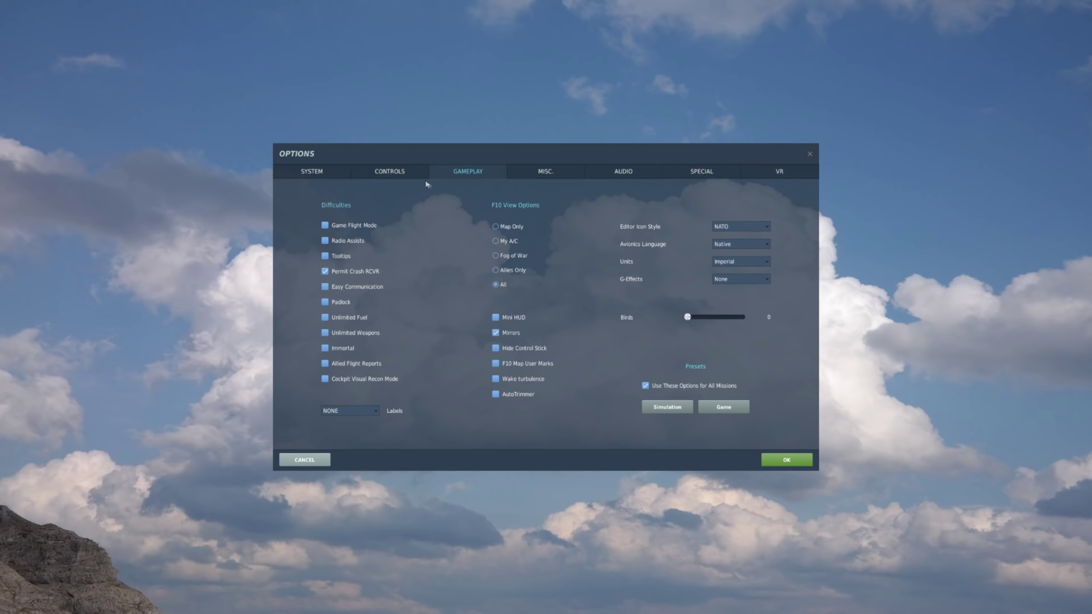
pyautogui.click(392, 174)
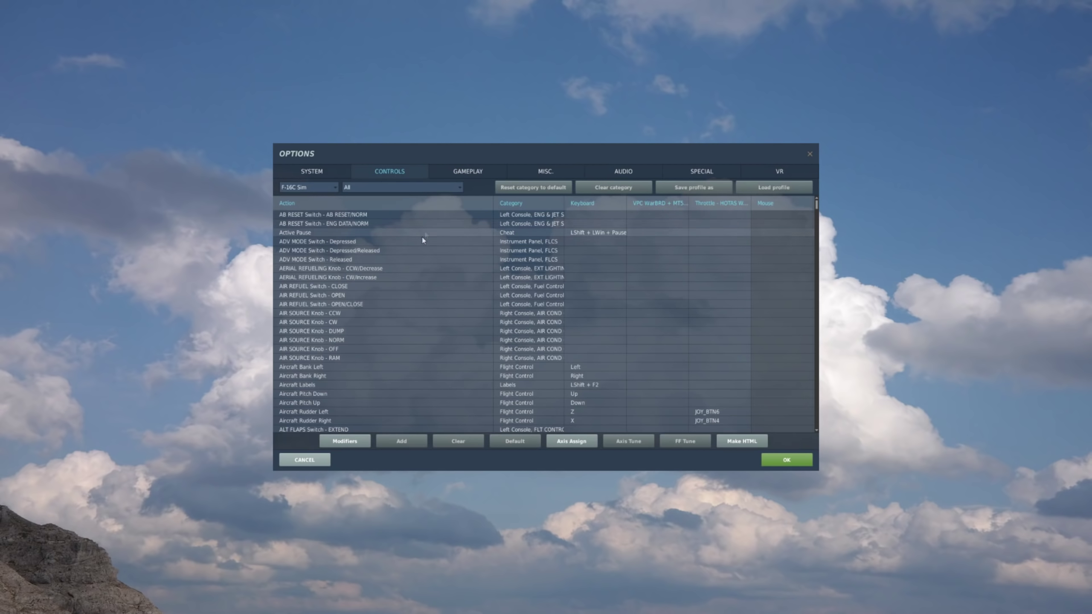
# Show only the Axis Commands category for the F-16C Sim control bindings
pyautogui.click(310, 188)
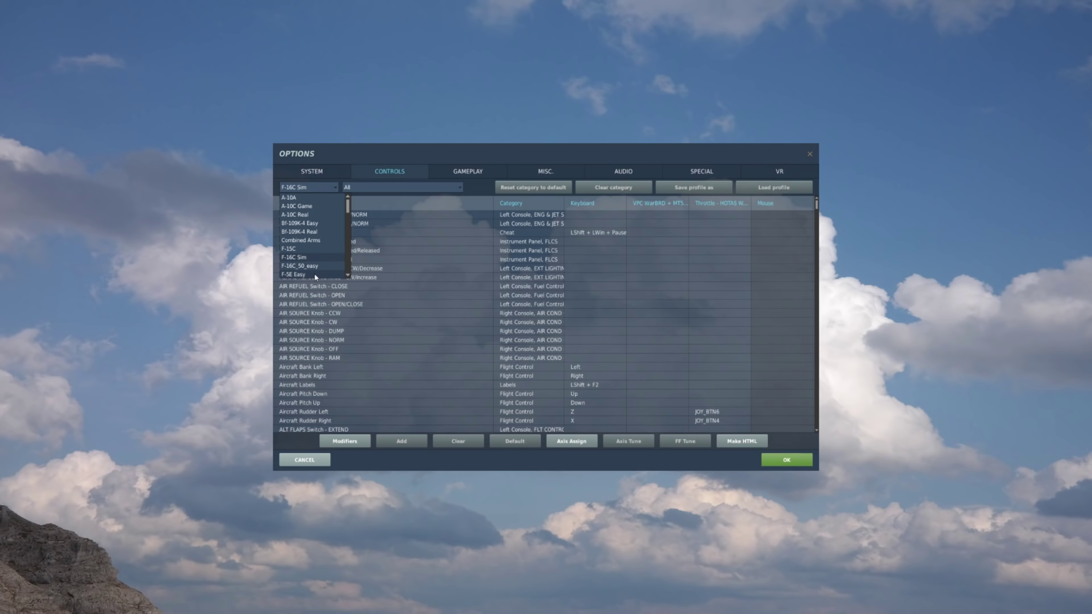
pyautogui.click(295, 258)
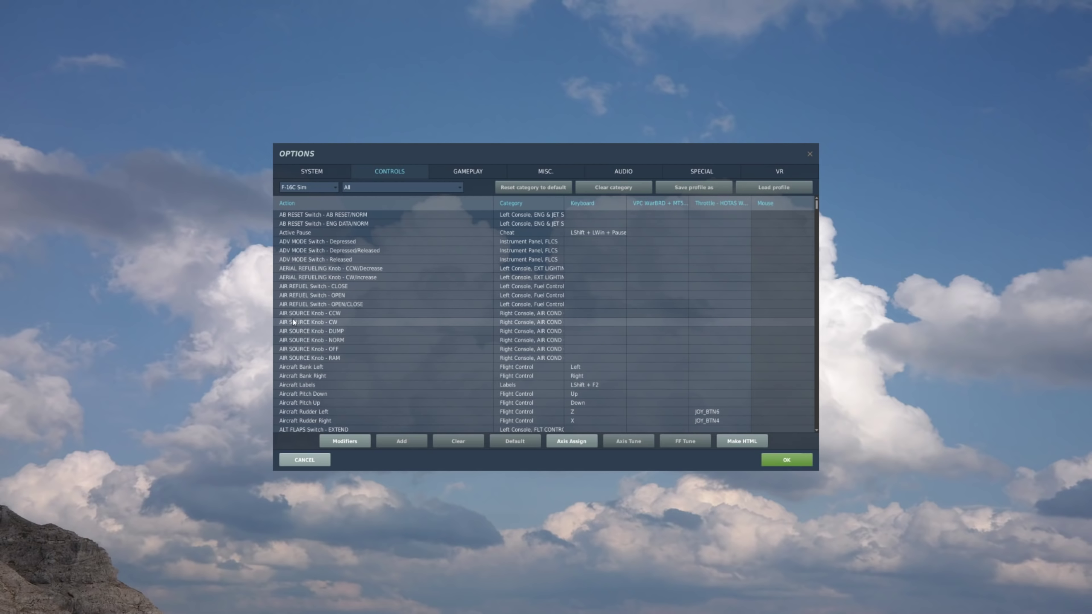
pyautogui.click(383, 188)
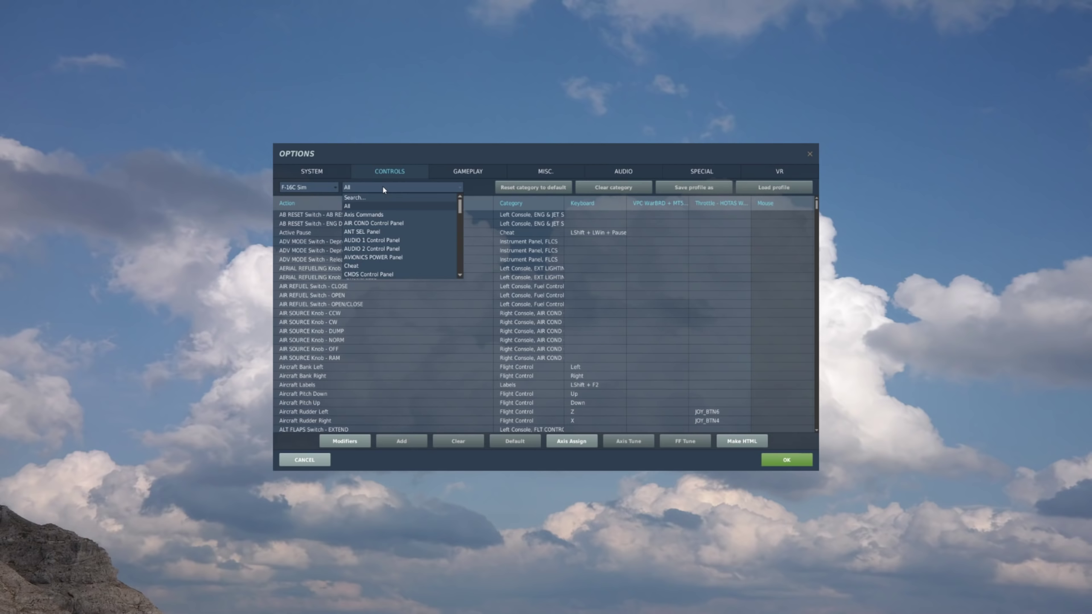
pyautogui.click(366, 215)
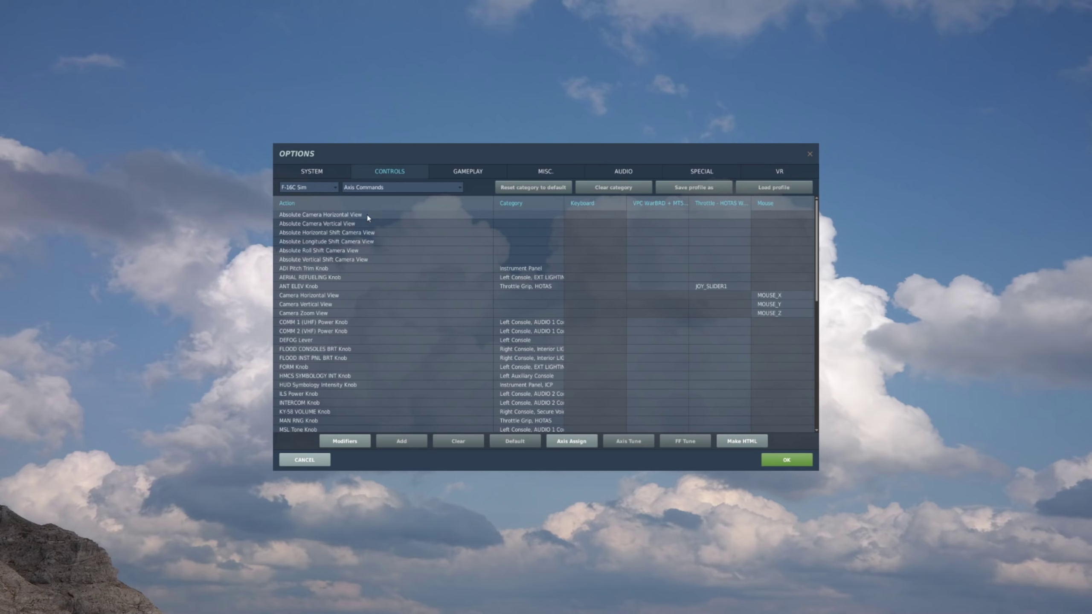
# Clear all Axis Commands assignments for the Throttle - HOTAS Warthog device
pyautogui.click(717, 368)
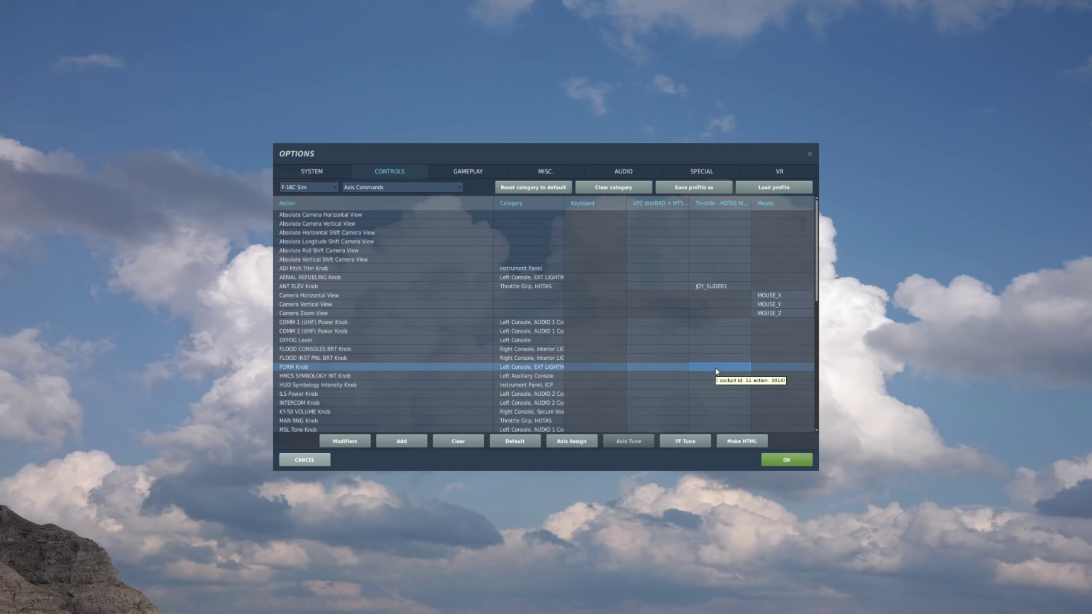
pyautogui.click(714, 331)
pyautogui.click(613, 188)
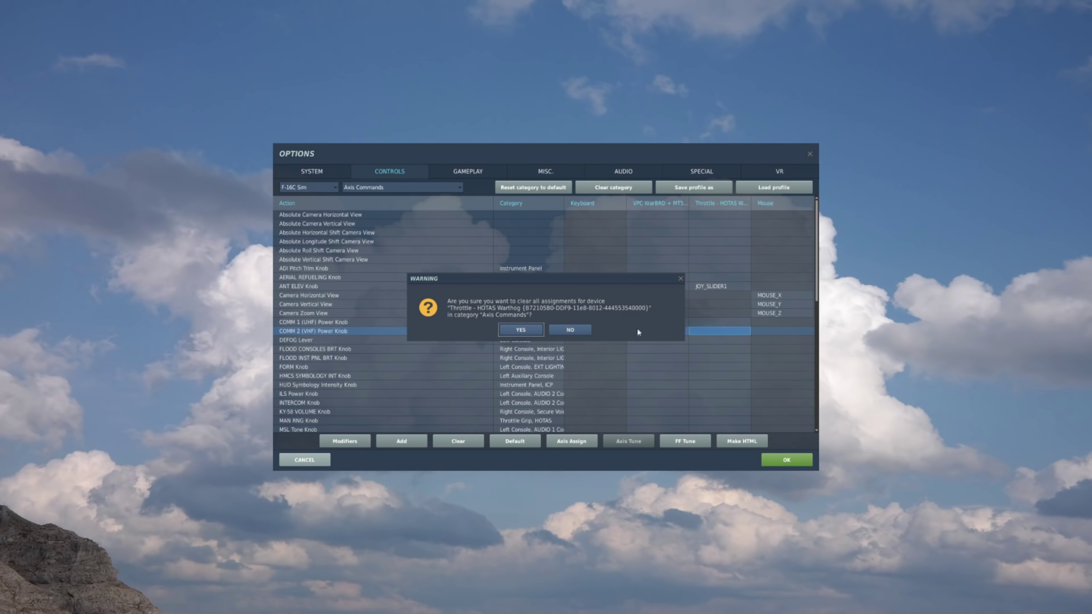
pyautogui.click(530, 334)
# Clear all Axis Commands assignments for the VPC WarBRD joystick
pyautogui.click(658, 358)
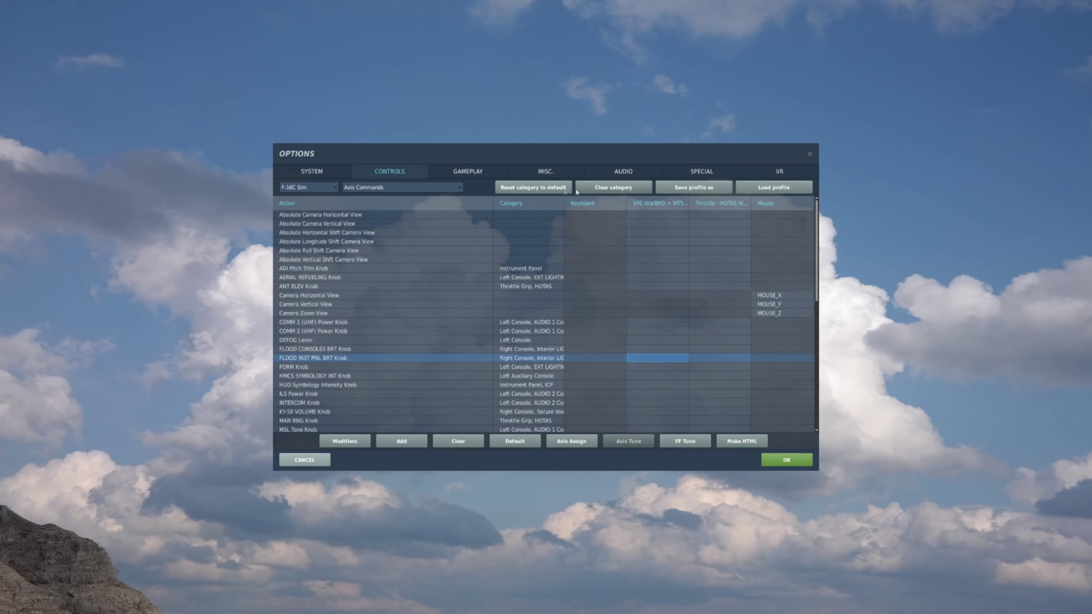
pyautogui.click(545, 191)
pyautogui.click(569, 330)
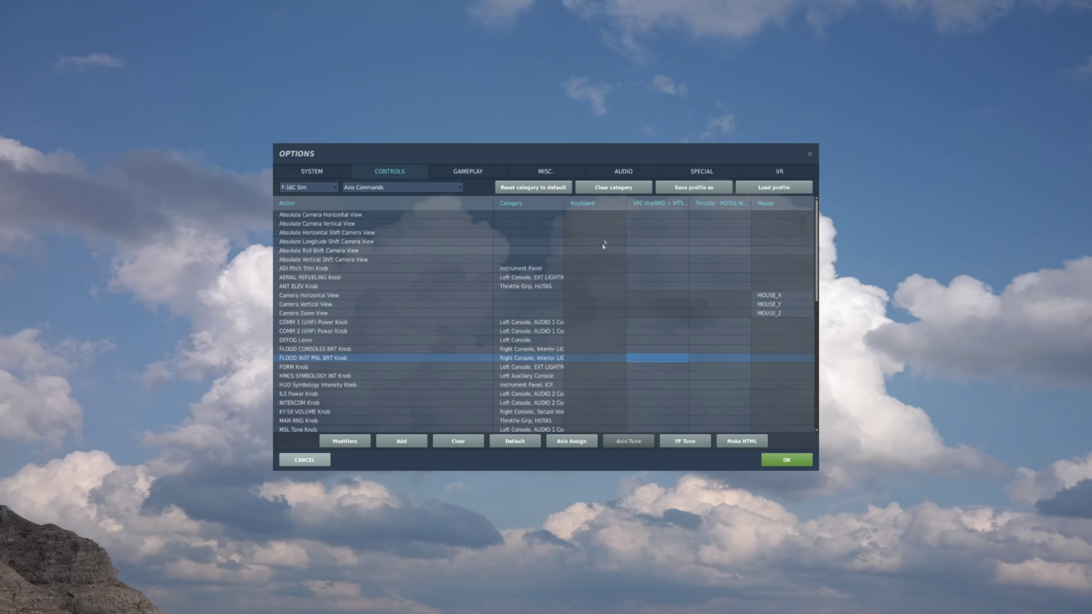
pyautogui.click(614, 190)
pyautogui.click(530, 334)
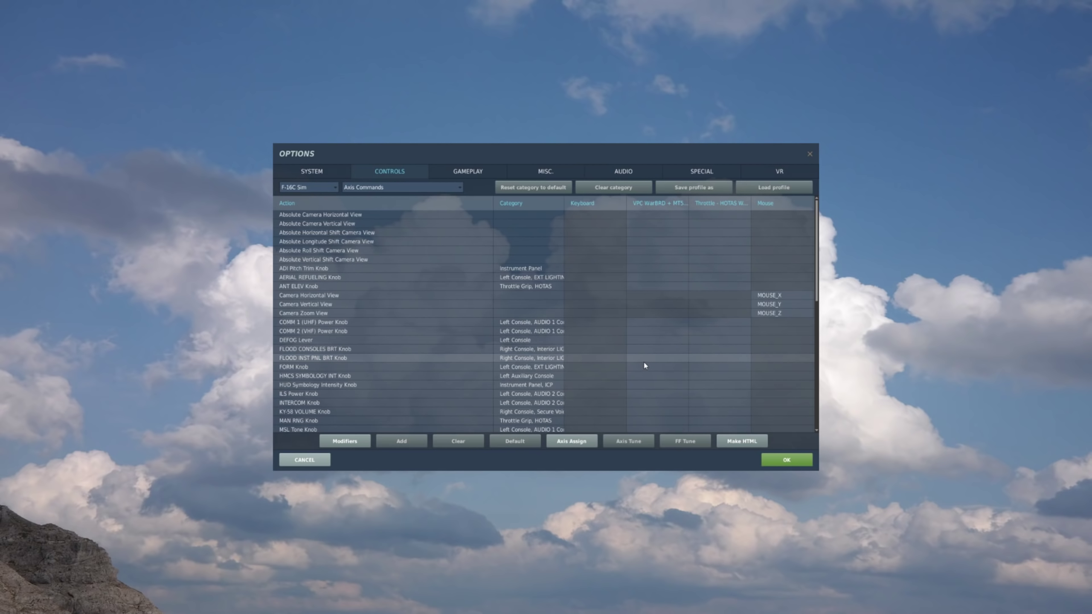
# Assign the JOY_Y axis of the VPC WarBRD joystick to Pitch
pyautogui.scroll(-2, 645, 350)
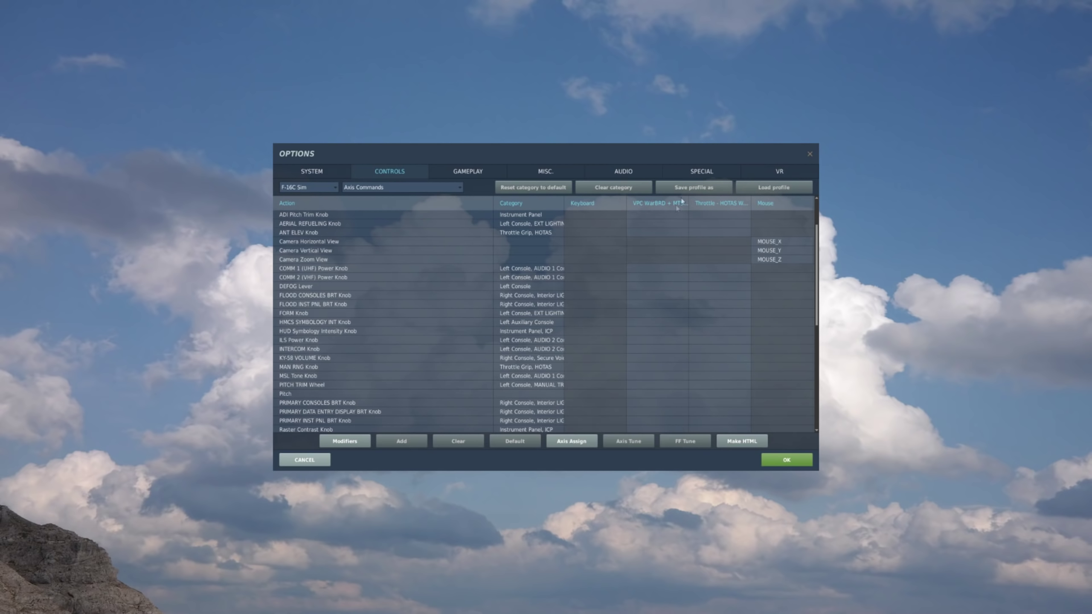
pyautogui.click(307, 395)
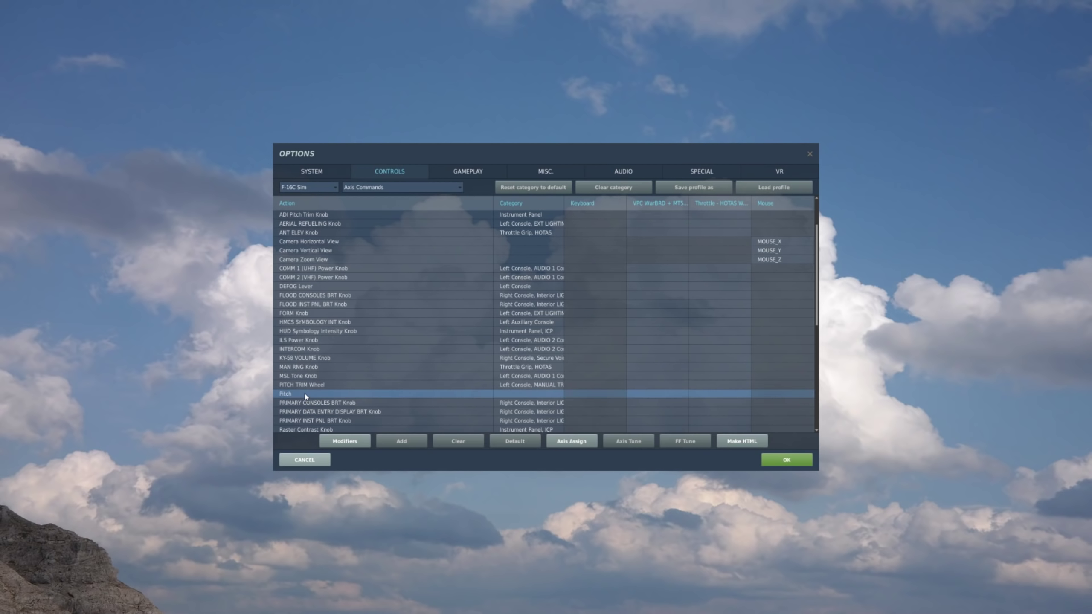
pyautogui.click(664, 396)
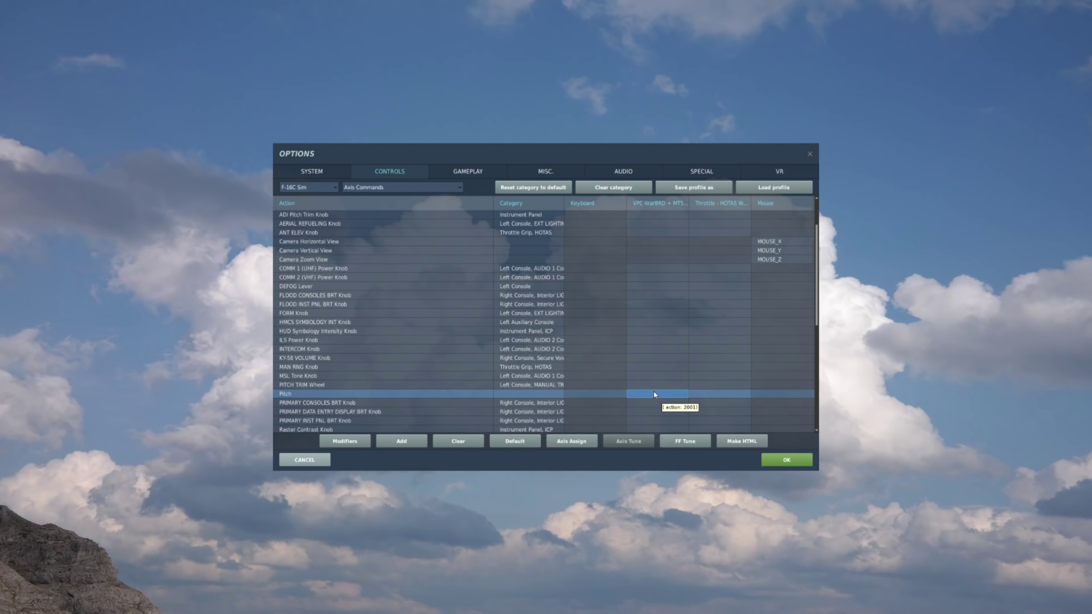
pyautogui.doubleClick(654, 393)
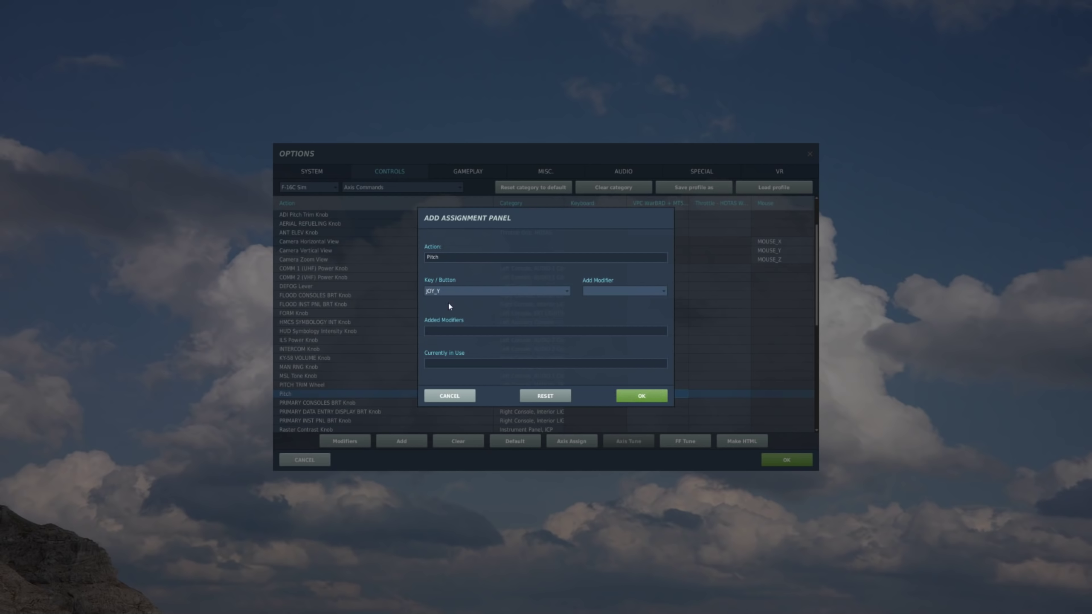
pyautogui.click(637, 395)
# Assign the JOY_X axis of the VPC WarBRD joystick to Roll
pyautogui.scroll(-2, 611, 323)
pyautogui.scroll(-1, 608, 316)
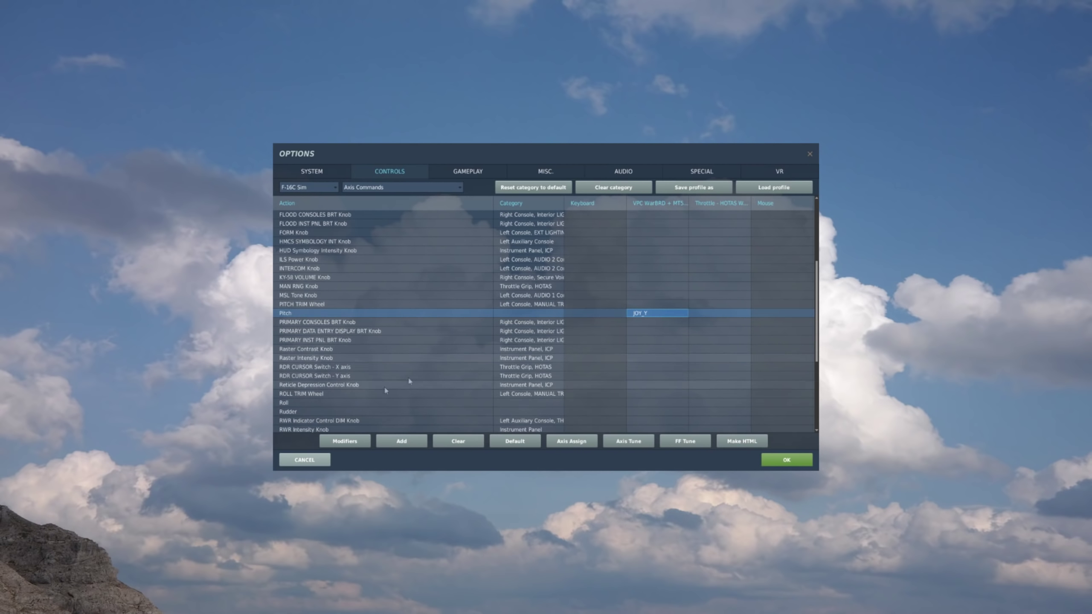
pyautogui.click(419, 404)
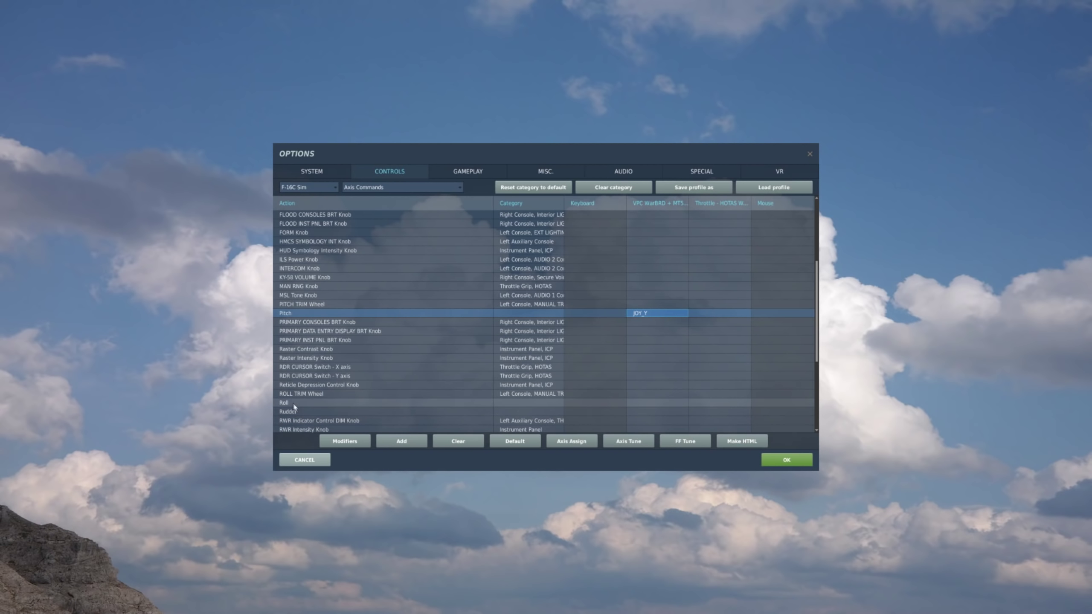
pyautogui.click(660, 407)
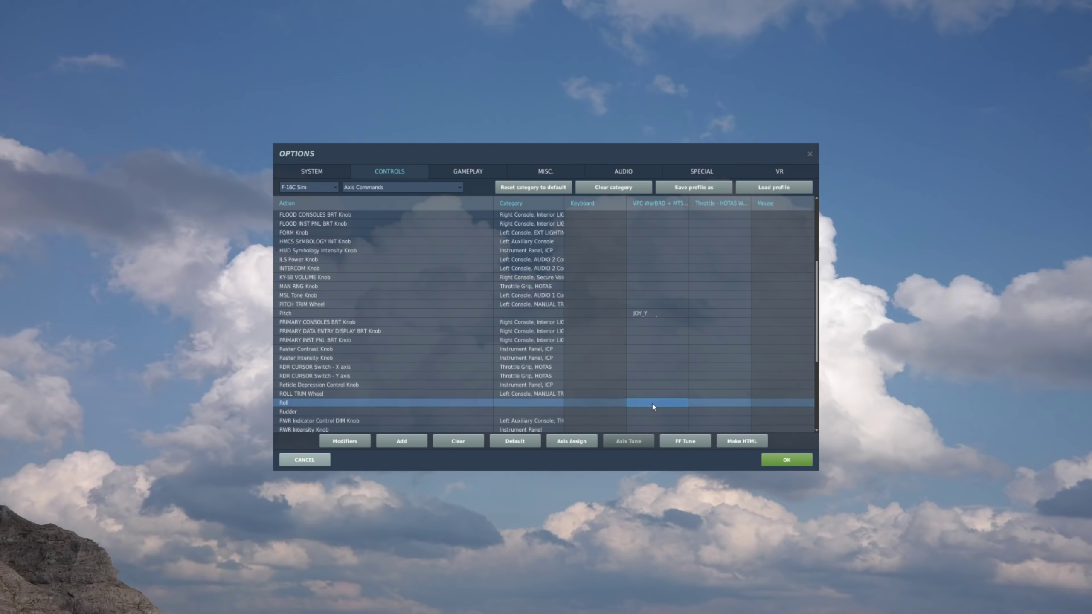
pyautogui.doubleClick(653, 407)
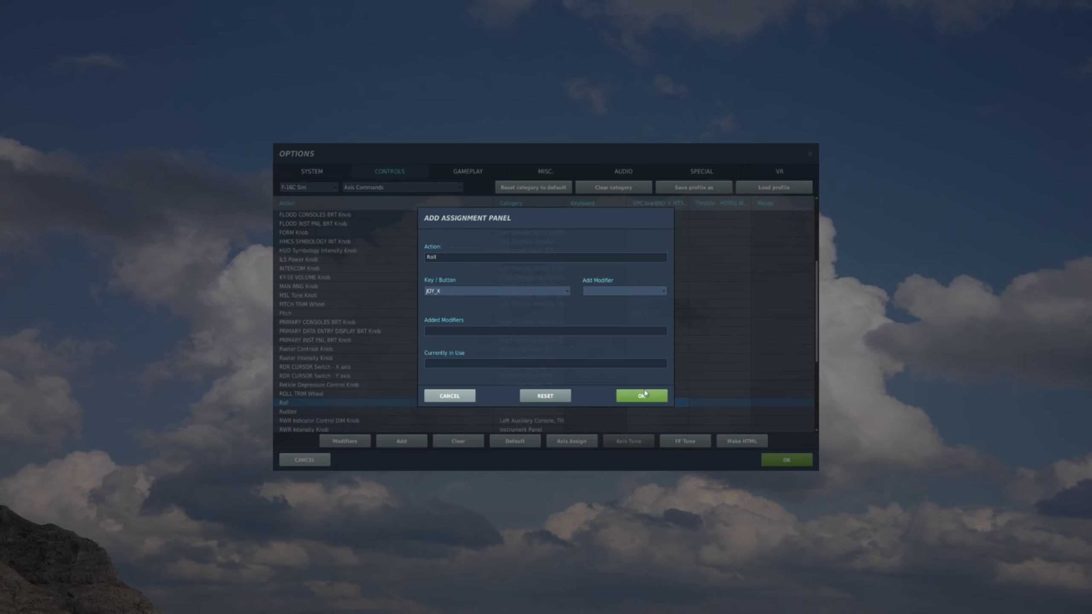
pyautogui.click(641, 395)
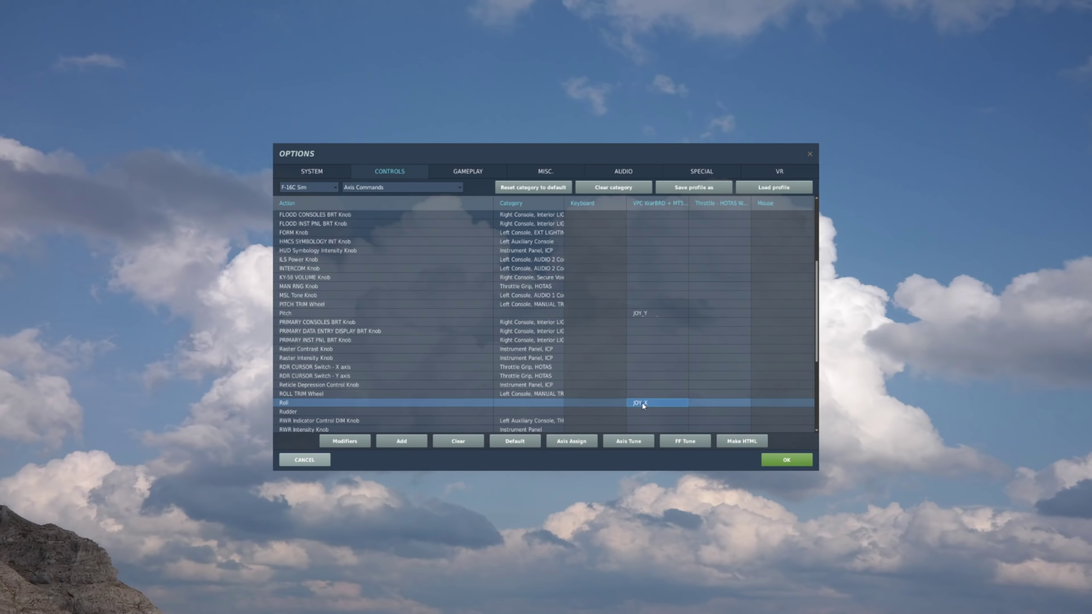
# Tune the Roll axis by slightly adjusting its deadzone and curvature, and accept the tuning
pyautogui.click(631, 442)
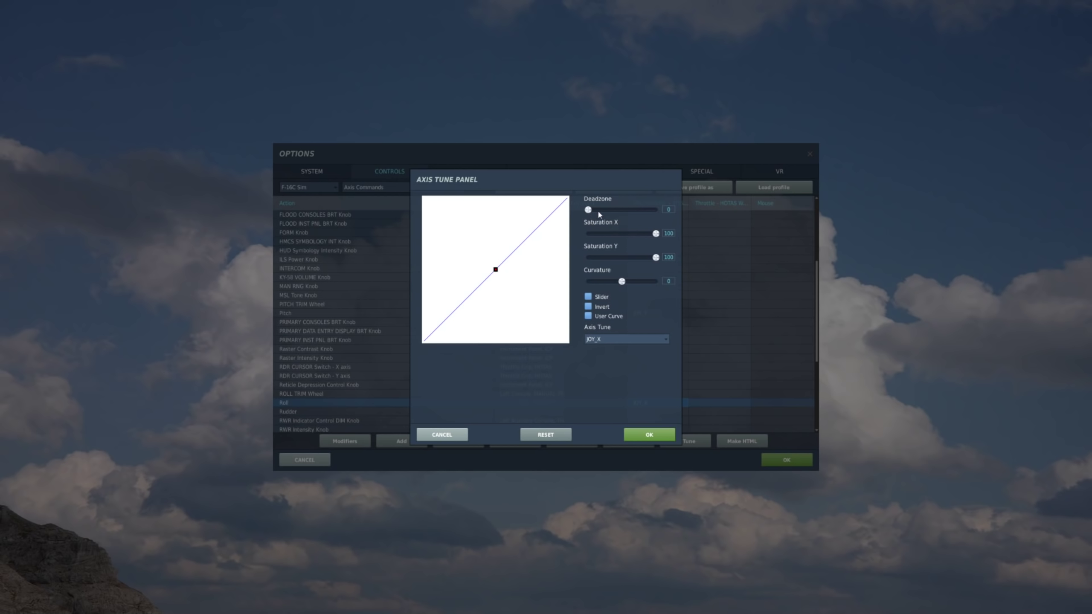
pyautogui.moveTo(590, 211); pyautogui.dragTo(591, 210)
pyautogui.moveTo(622, 281); pyautogui.dragTo(620, 279)
pyautogui.click(648, 436)
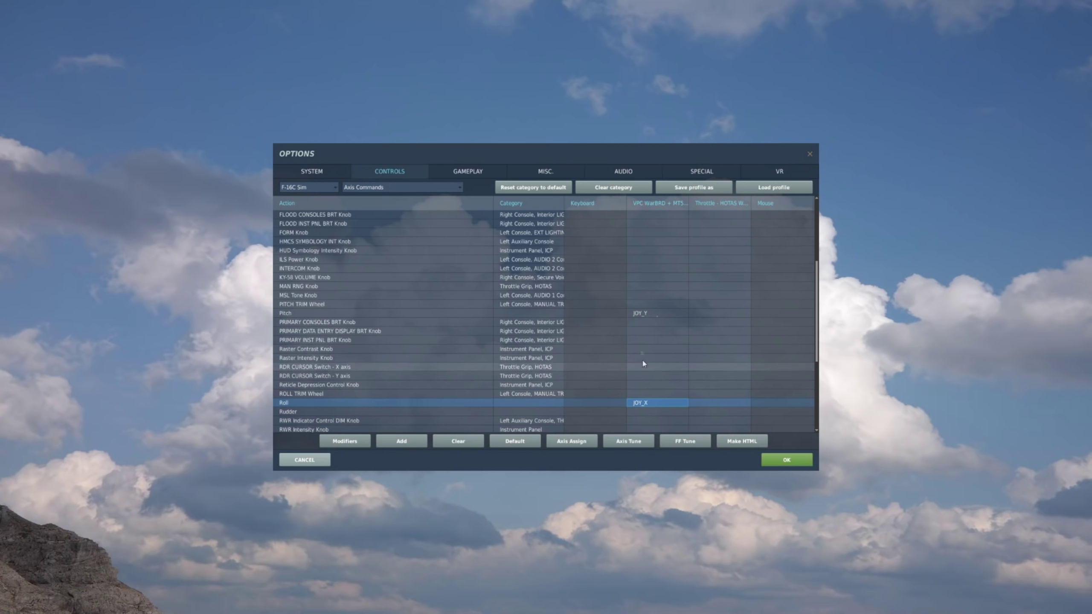
# Tune the Pitch axis by slightly adjusting its deadzone, and accept the tuning
pyautogui.click(644, 316)
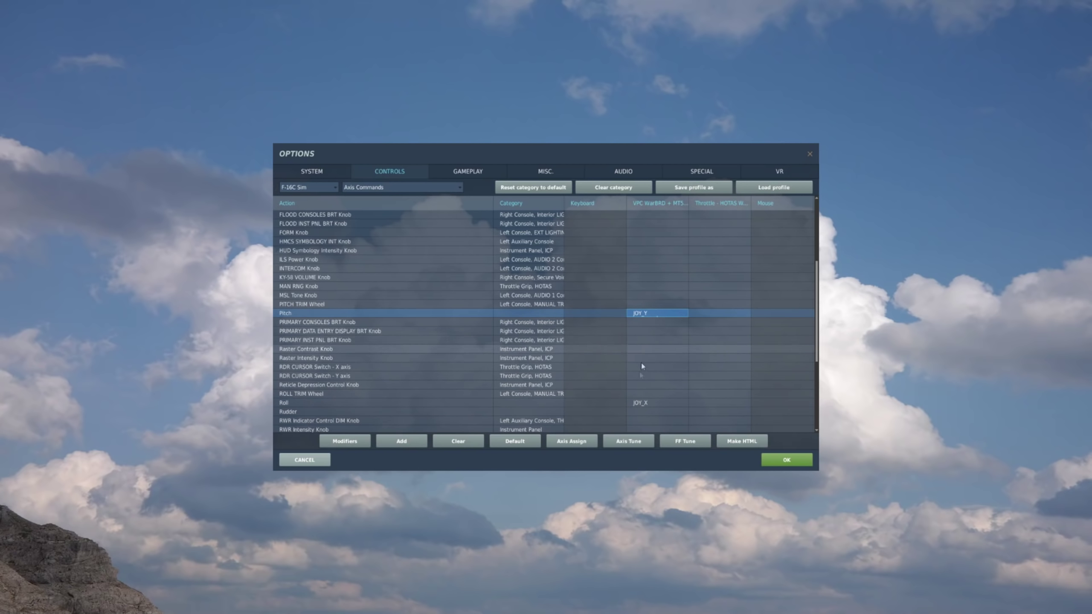
pyautogui.click(629, 441)
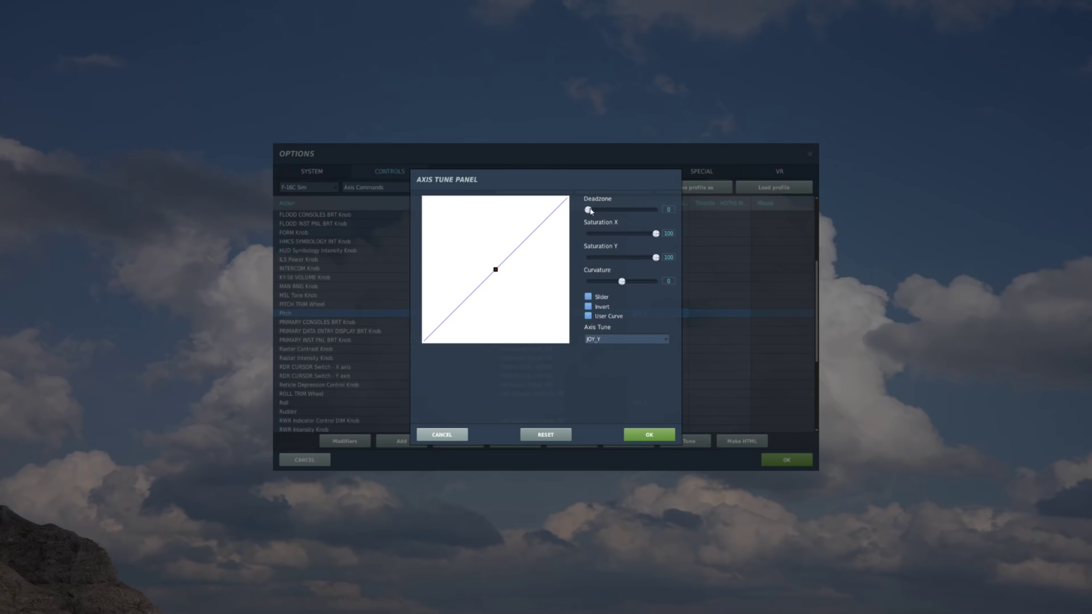
pyautogui.moveTo(591, 209); pyautogui.dragTo(592, 210)
pyautogui.click(664, 437)
# Assign the JOY_Z axis of the HOTAS Warthog throttle to Thrust
pyautogui.scroll(-4, 602, 362)
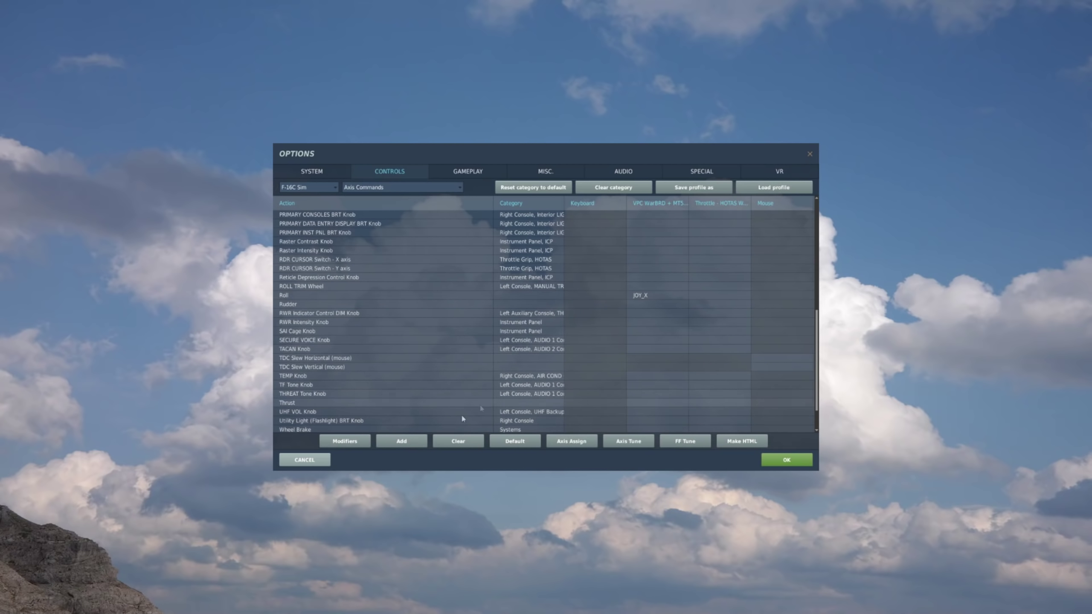
pyautogui.click(313, 404)
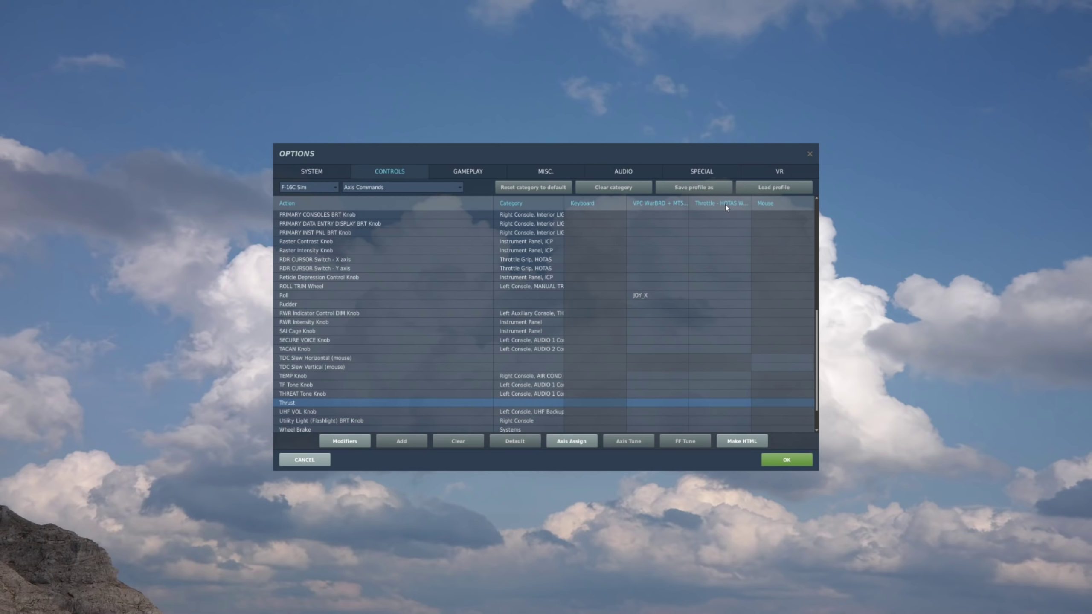
pyautogui.click(704, 404)
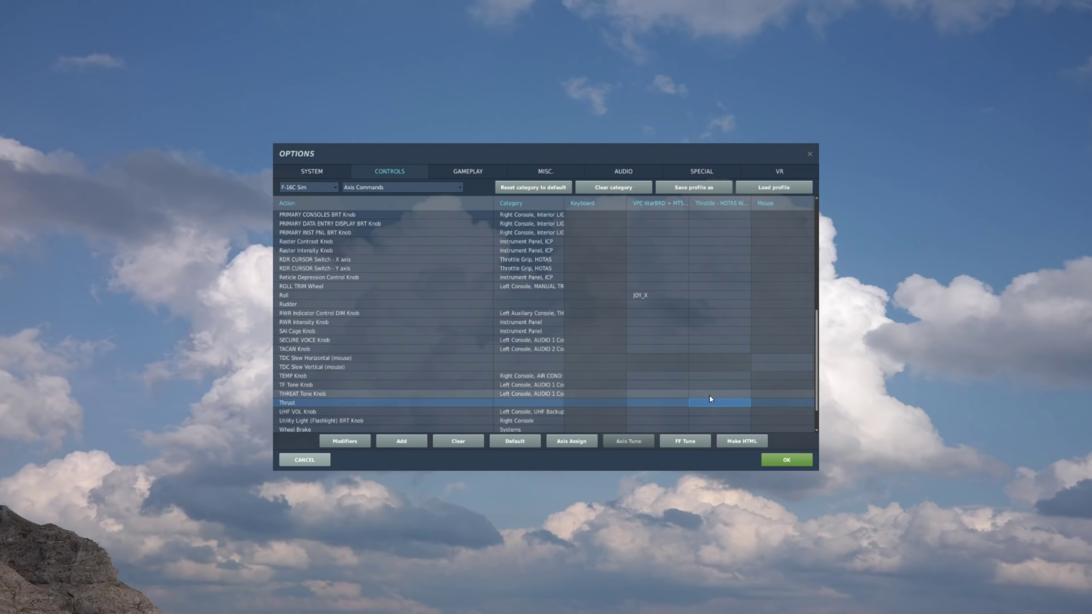
pyautogui.doubleClick(710, 401)
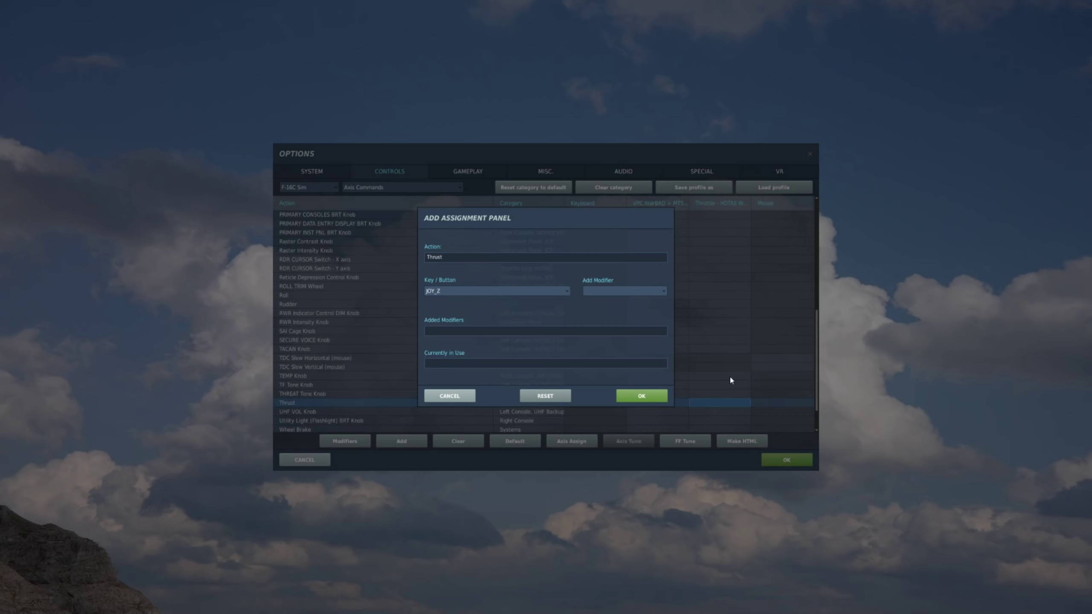
pyautogui.click(637, 399)
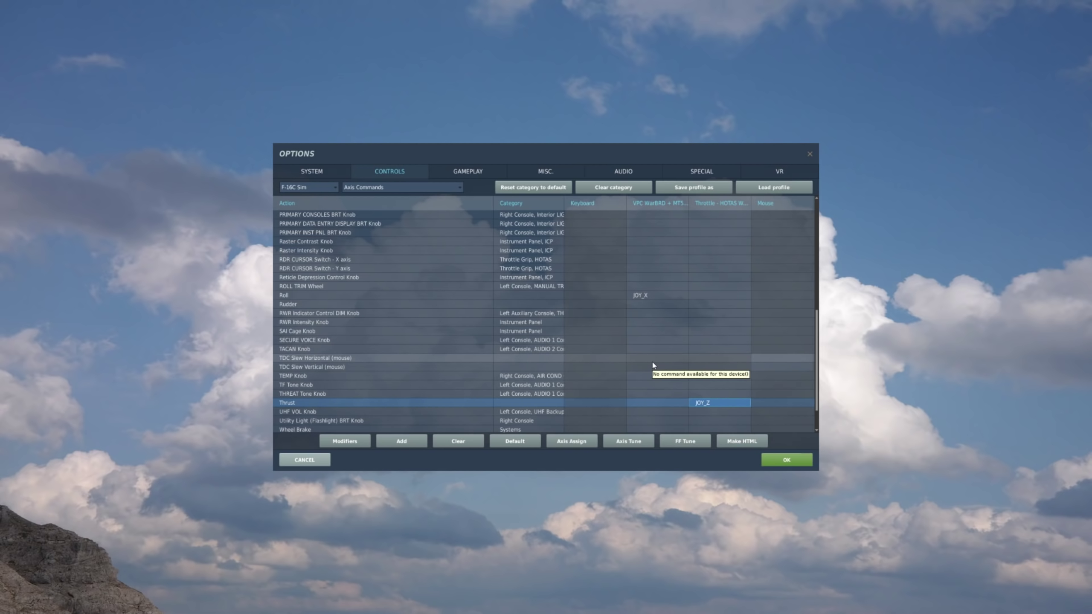
pyautogui.scroll(8, 661, 349)
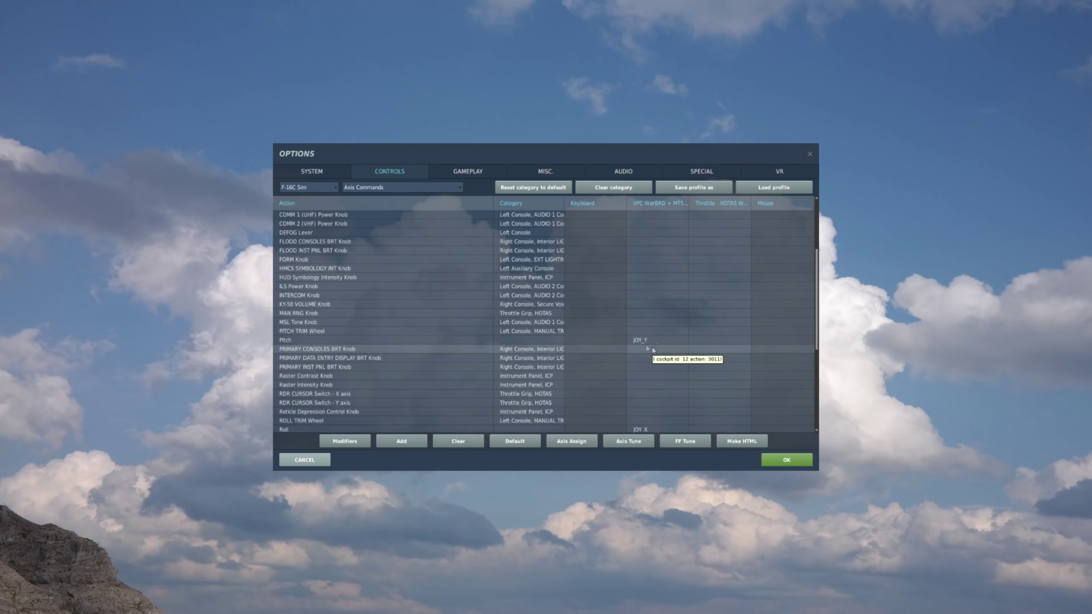
pyautogui.scroll(1, 396, 343)
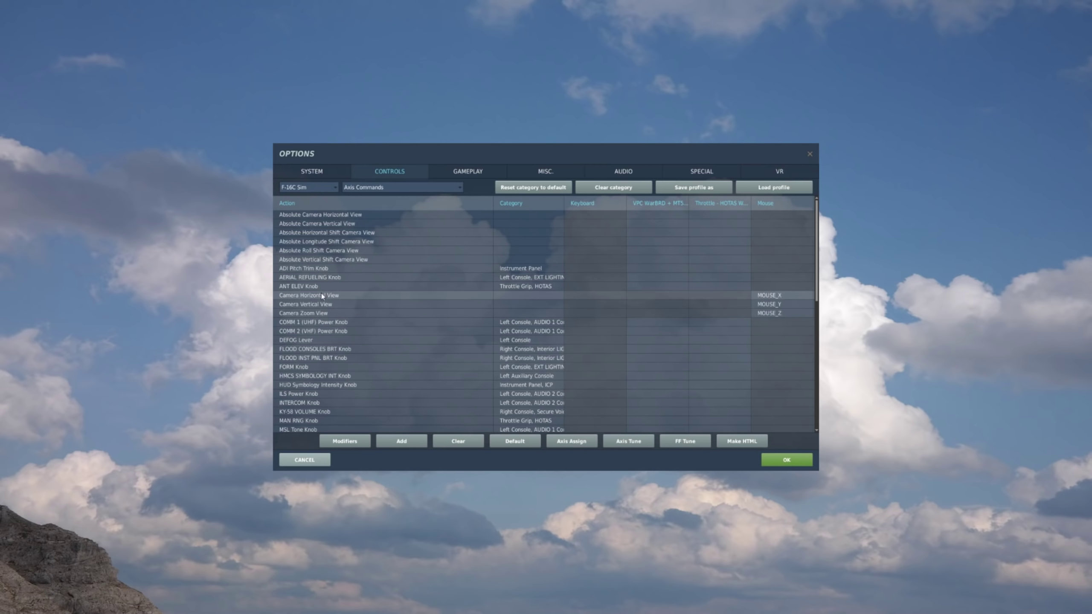
pyautogui.scroll(-3, 392, 306)
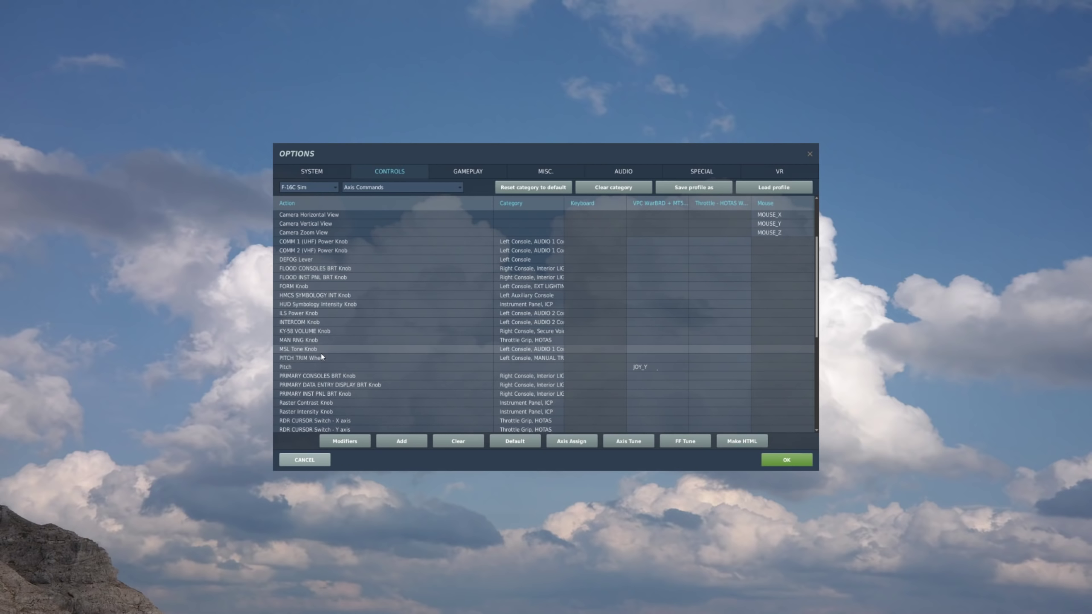
# Switch the F-16C Sim command list from Axis Commands to the HOTAS category
pyautogui.scroll(-6, 560, 319)
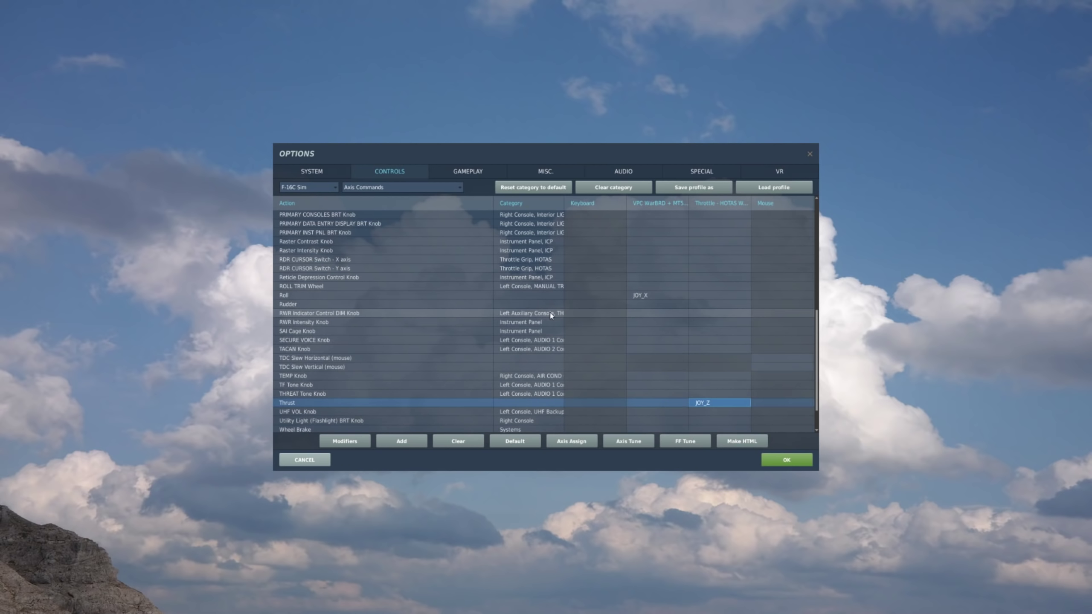
pyautogui.scroll(-2, 551, 301)
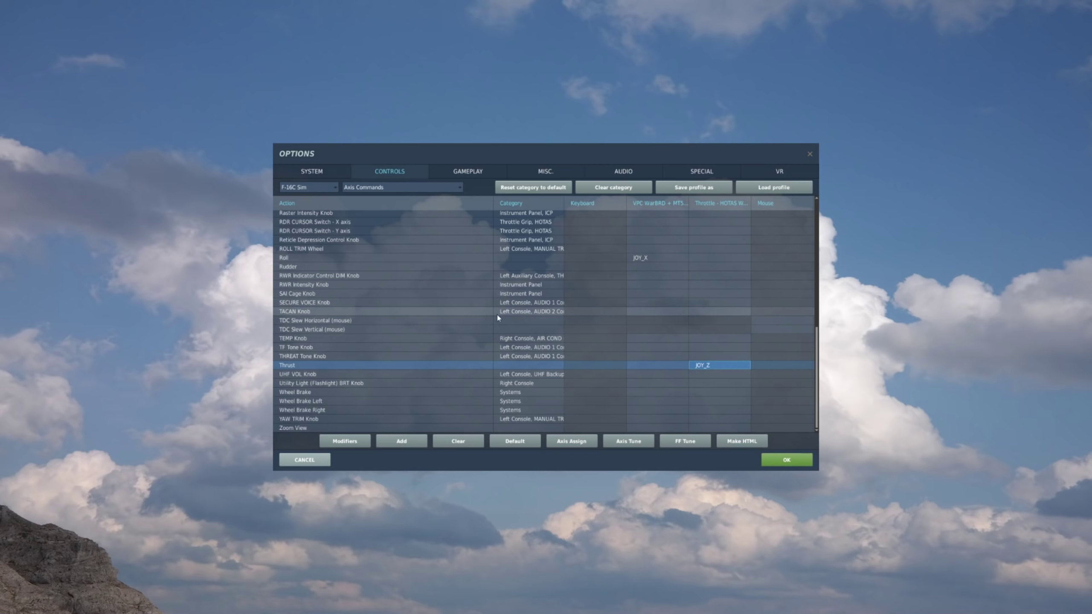
pyautogui.click(416, 188)
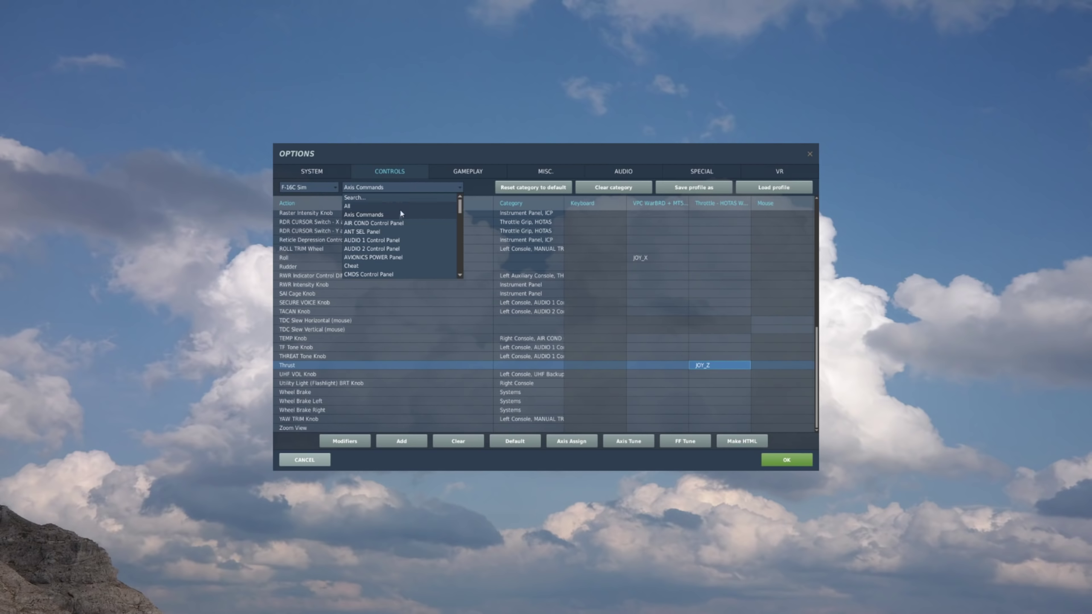
pyautogui.scroll(-1, 399, 212)
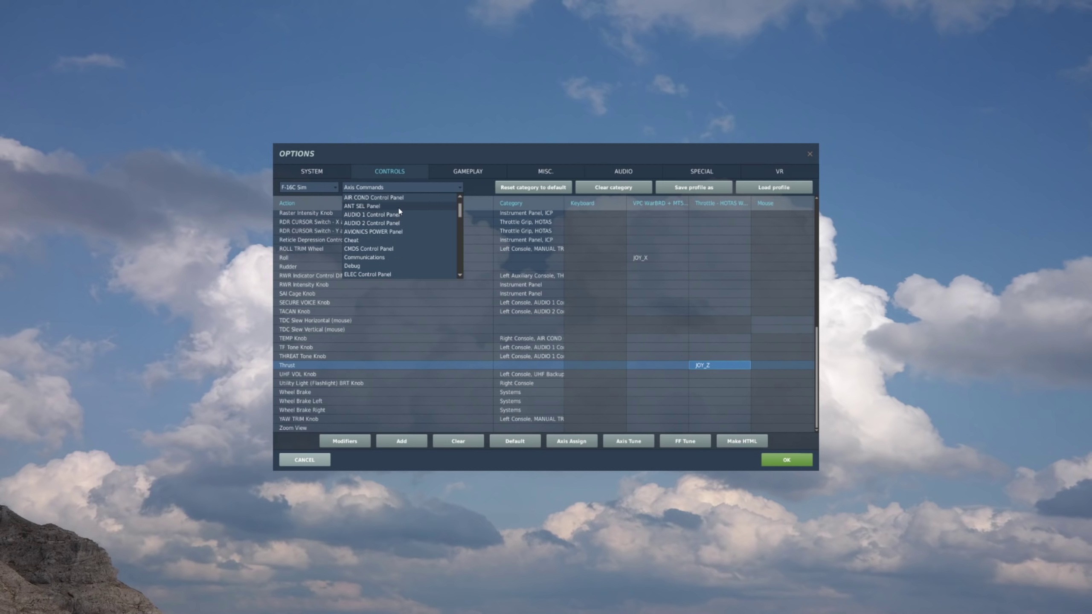
pyautogui.scroll(-3, 398, 211)
pyautogui.scroll(1, 398, 208)
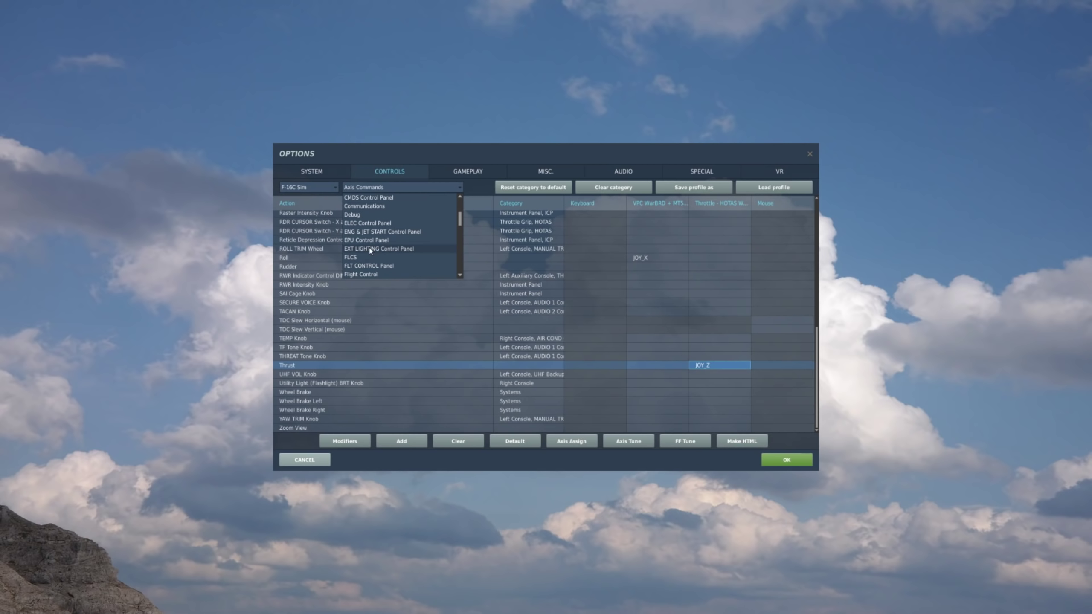
pyautogui.scroll(-1, 366, 257)
pyautogui.click(360, 273)
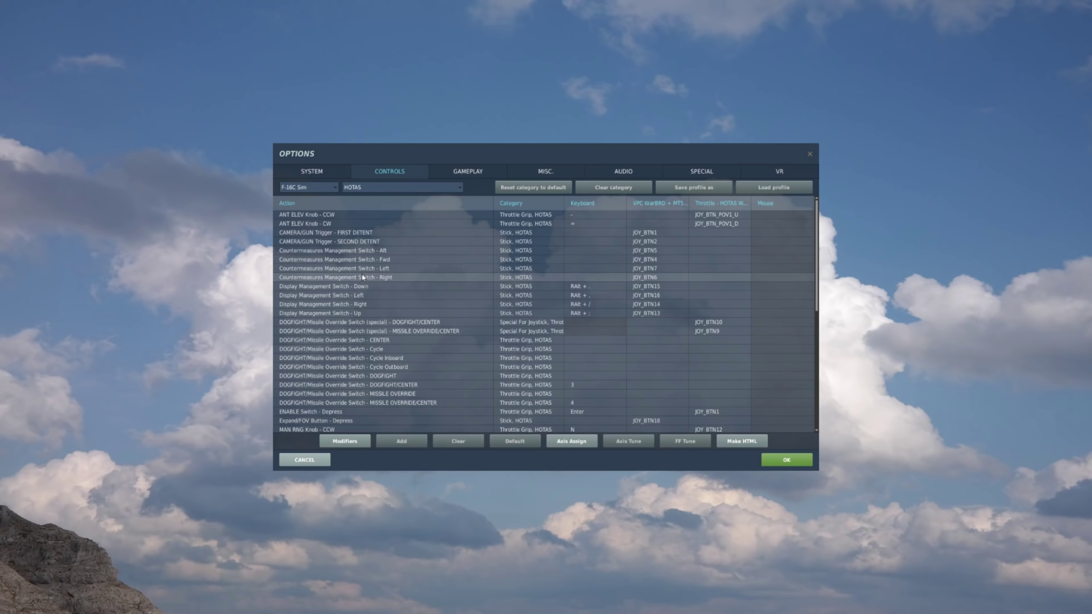
# Clear all HOTAS category assignments for the VPC WarBRD joystick and for the HOTAS Warthog throttle
pyautogui.click(658, 295)
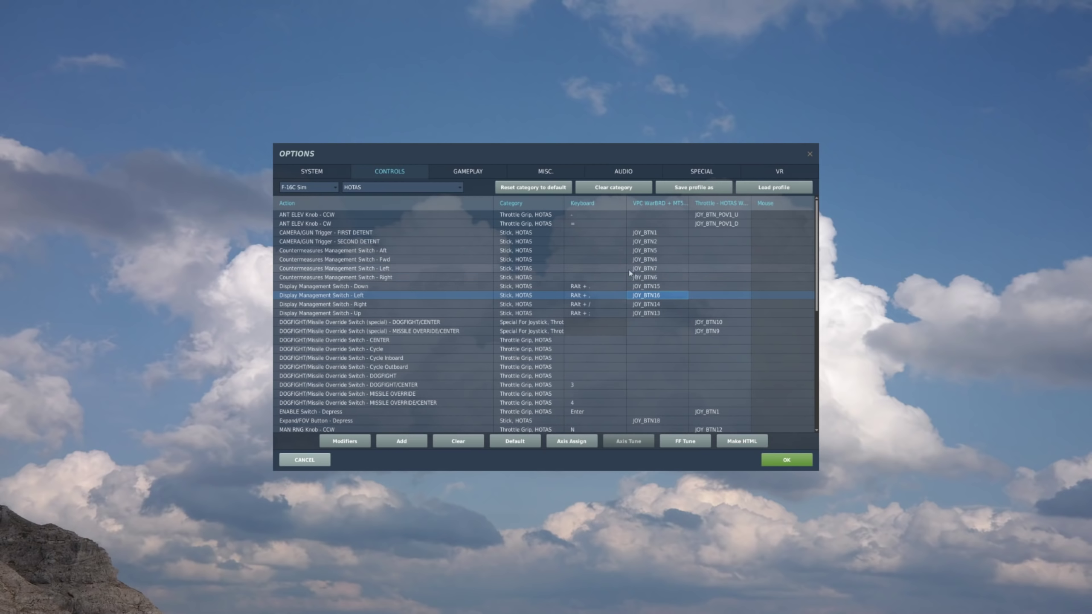
pyautogui.click(599, 191)
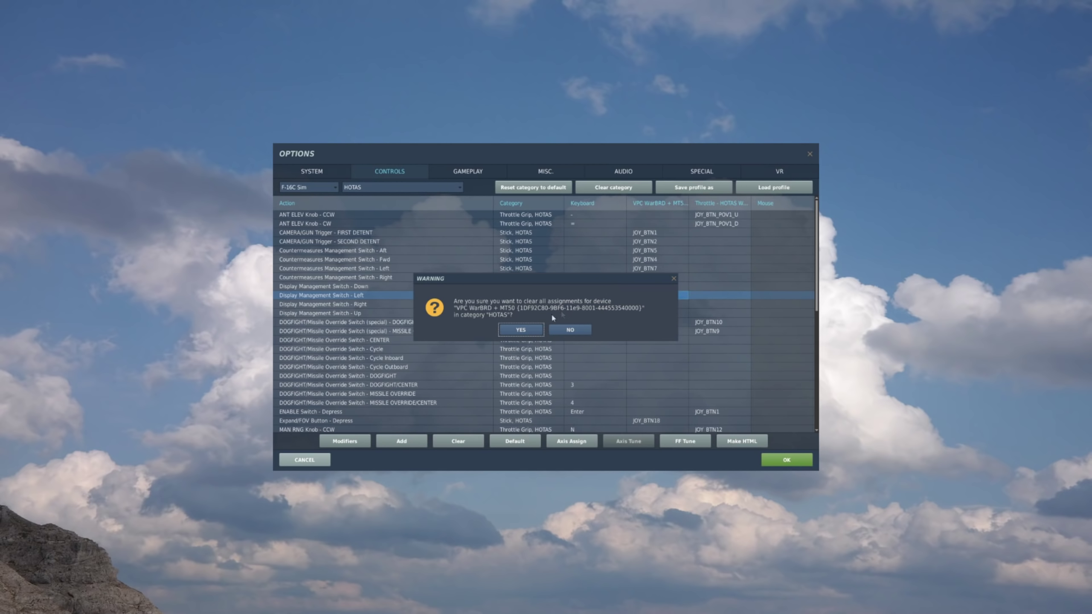
pyautogui.click(509, 329)
pyautogui.click(713, 324)
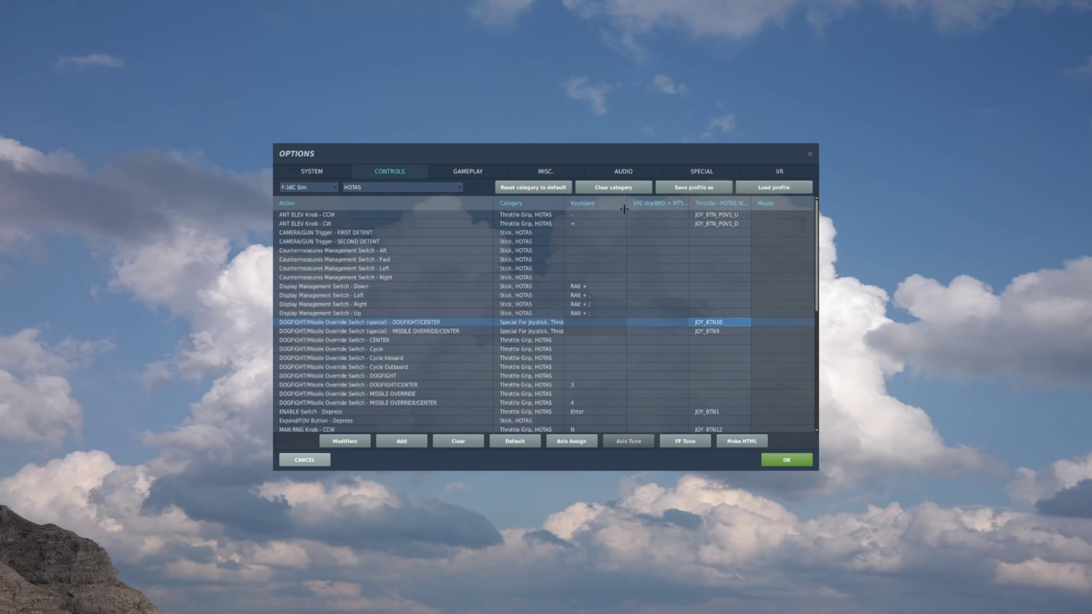
pyautogui.click(619, 191)
pyautogui.click(532, 336)
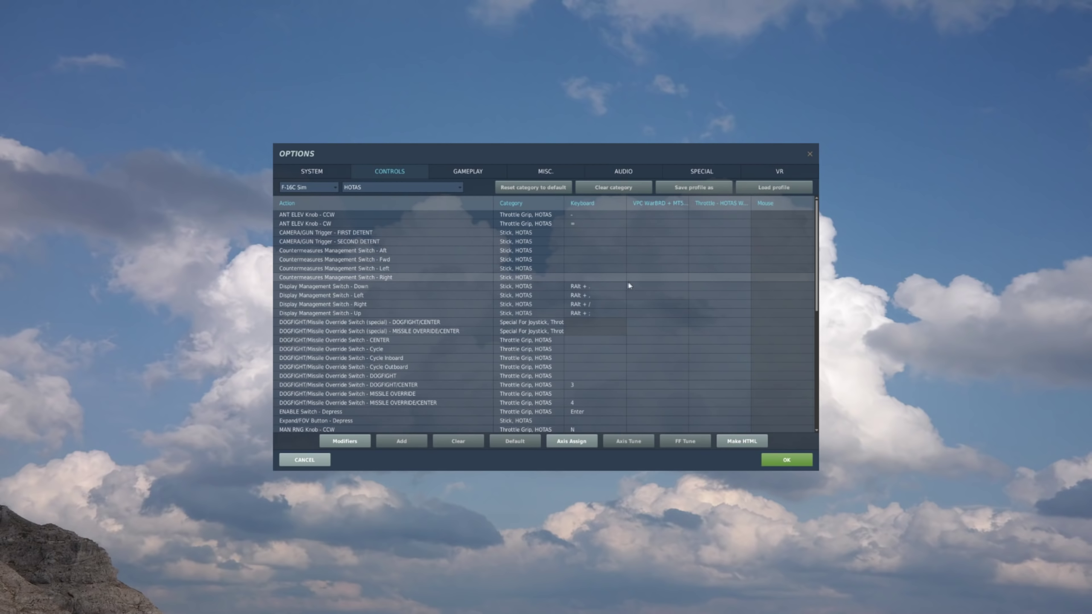
# On the Warthog throttle, assign JOY_BTN_POV1_D to ANT ELEV Knob - CCW and JOY_BTN_POV1_U to ANT ELEV Knob - CW
pyautogui.click(710, 215)
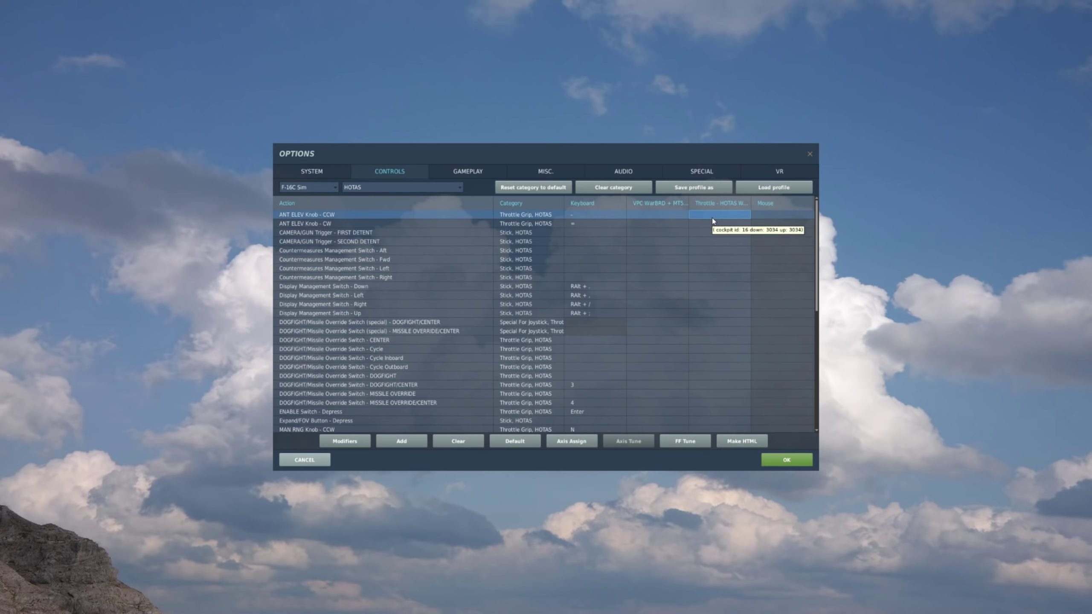
pyautogui.doubleClick(713, 219)
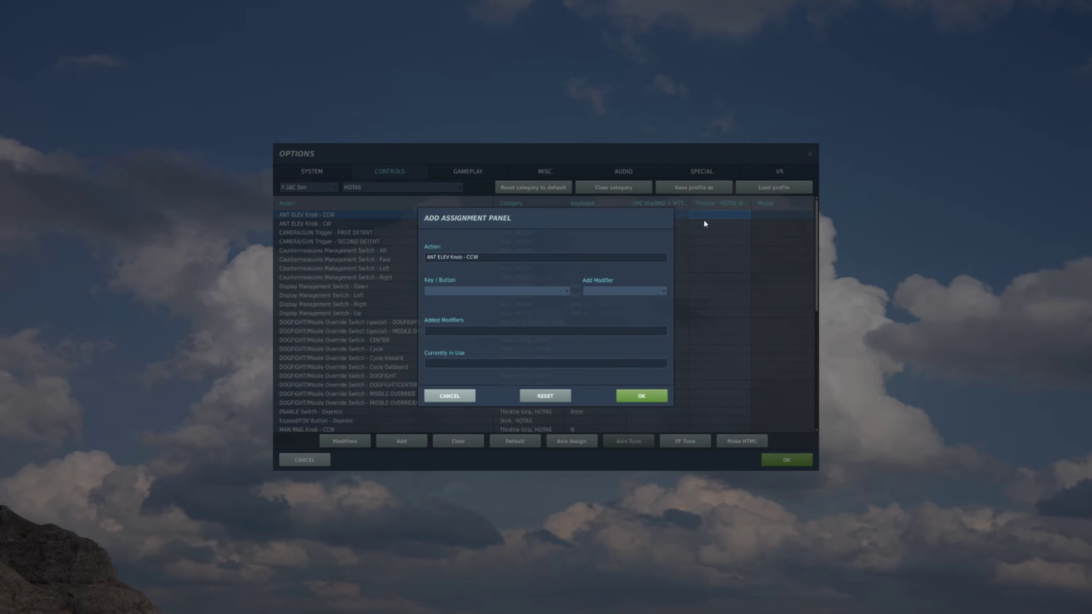
pyautogui.click(654, 398)
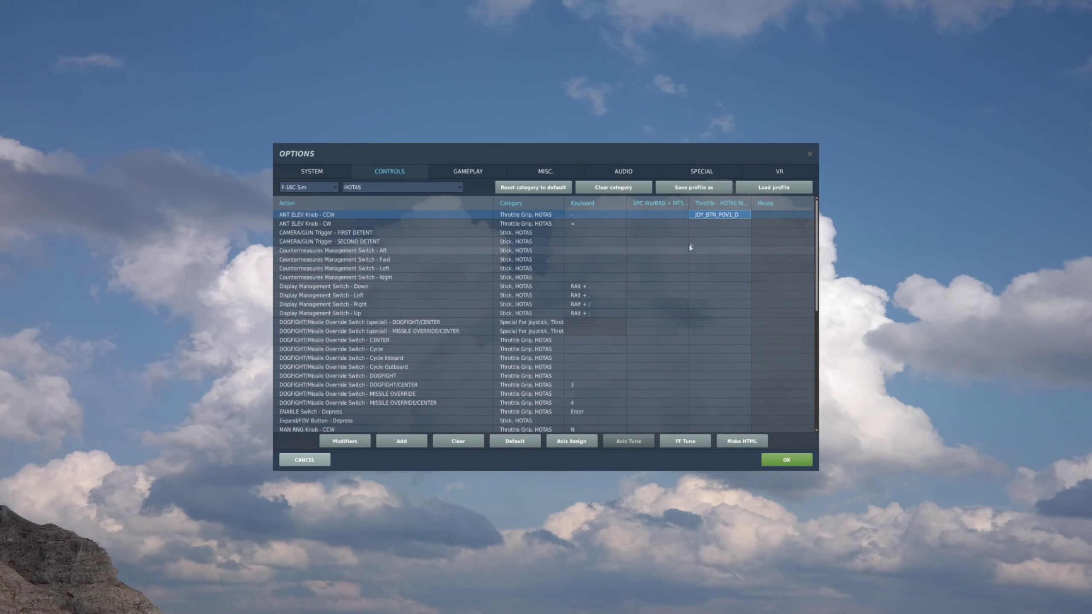
pyautogui.doubleClick(702, 223)
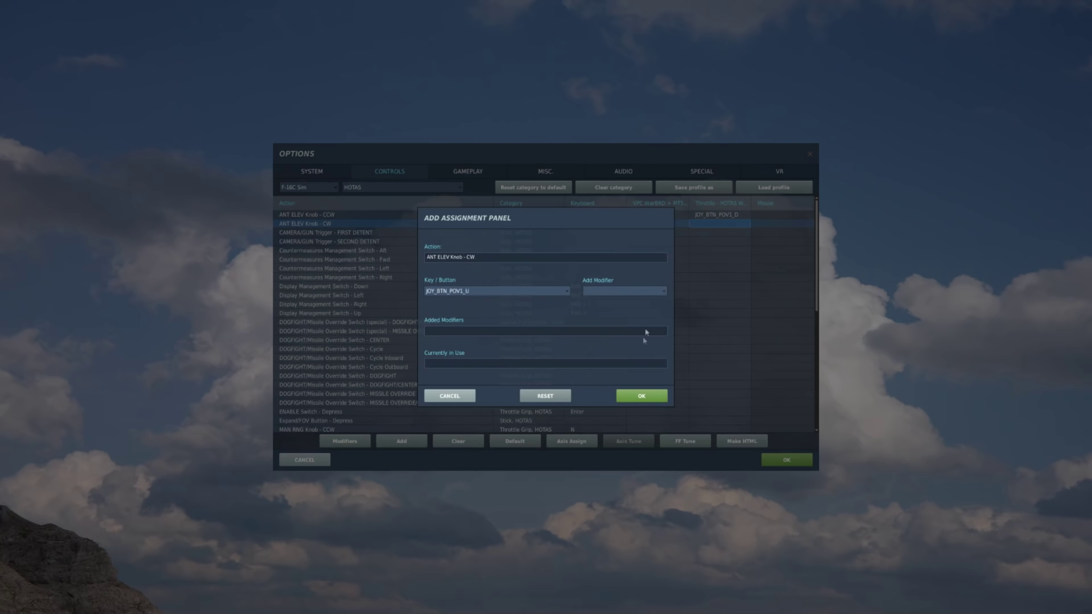
pyautogui.click(642, 396)
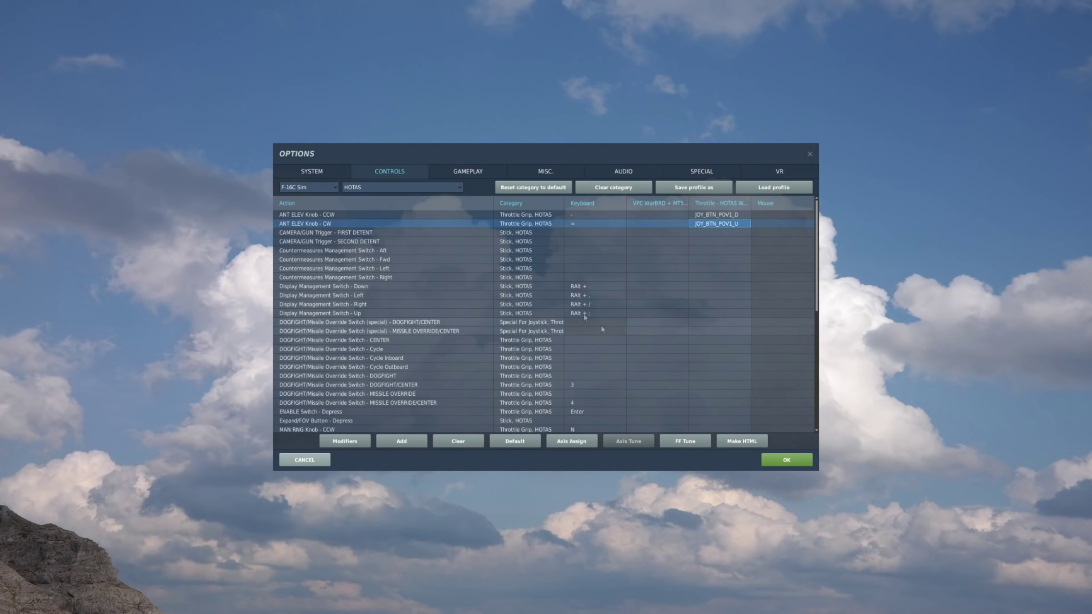
# On the VPC WarBRD joystick, assign JOY_BTN2 to the CAMERA/GUN Trigger's second detent and JOY_BTN1 to its first detent
pyautogui.click(398, 245)
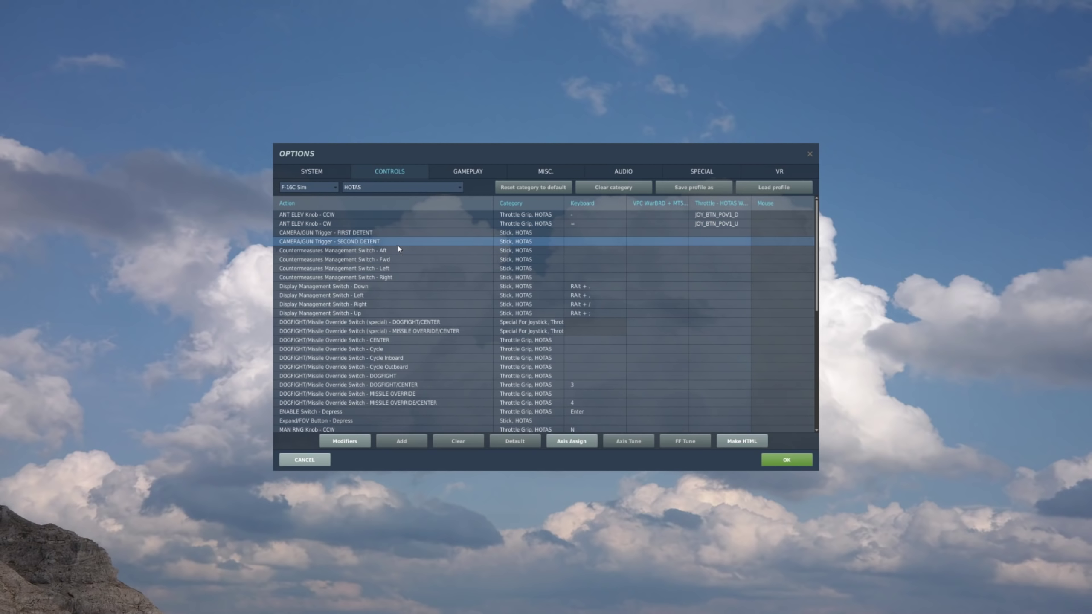
pyautogui.doubleClick(667, 244)
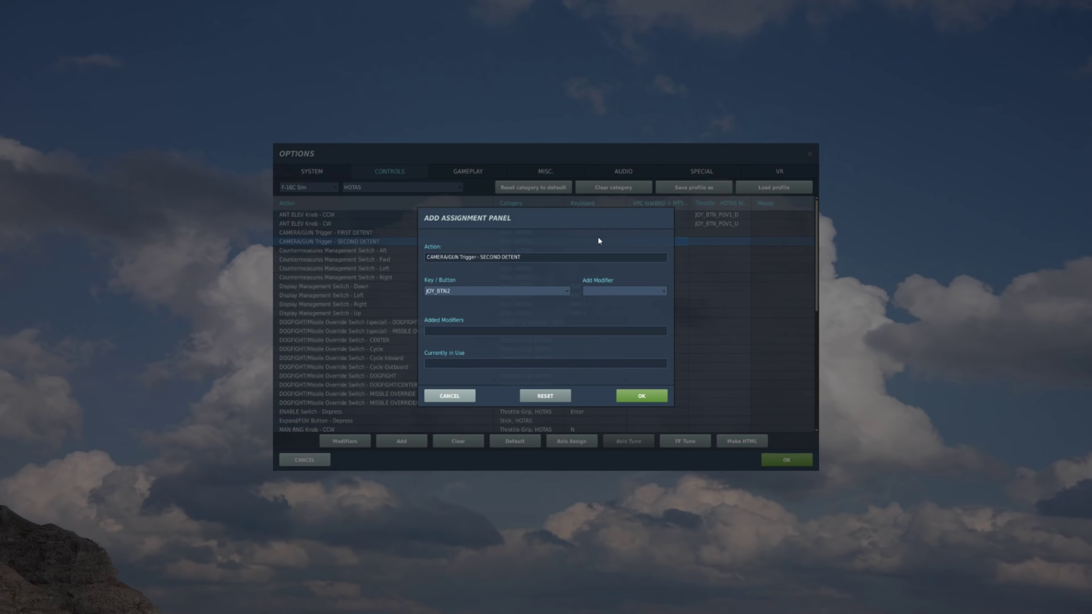
pyautogui.click(642, 395)
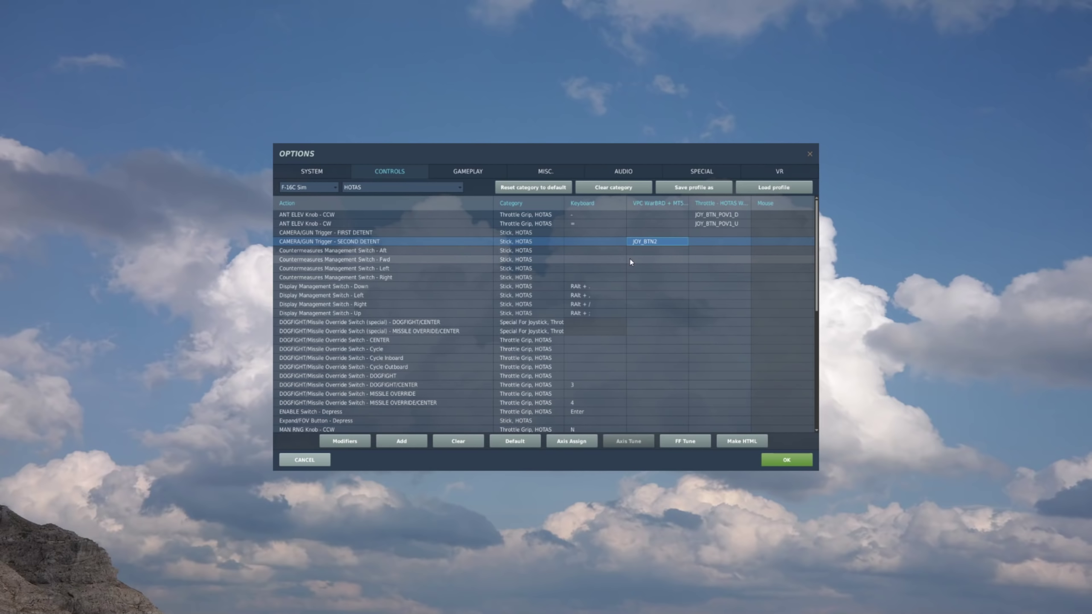
pyautogui.click(645, 233)
pyautogui.doubleClick(646, 232)
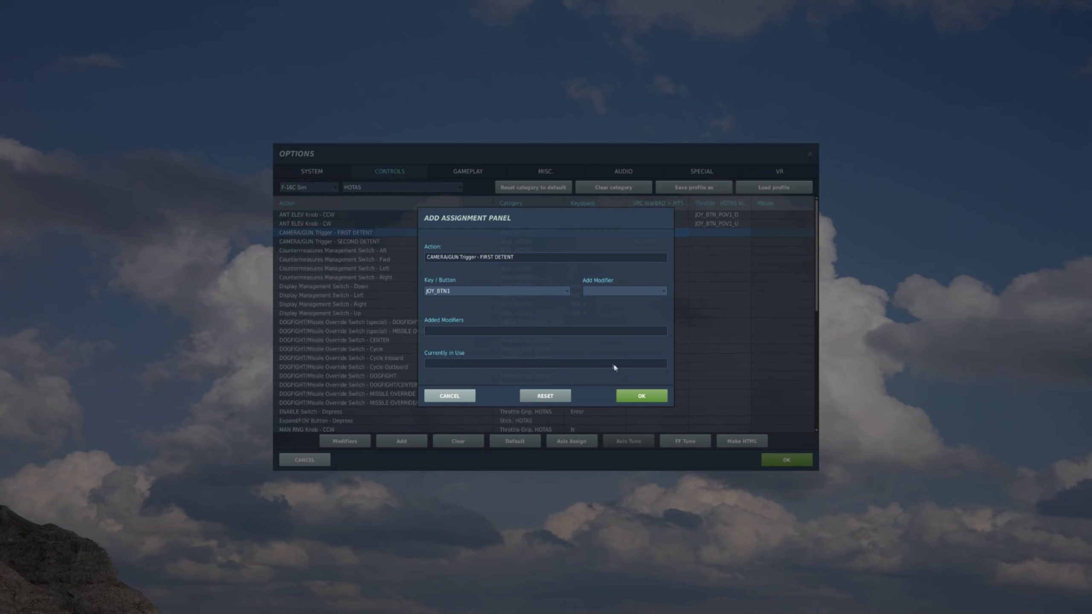
pyautogui.click(643, 395)
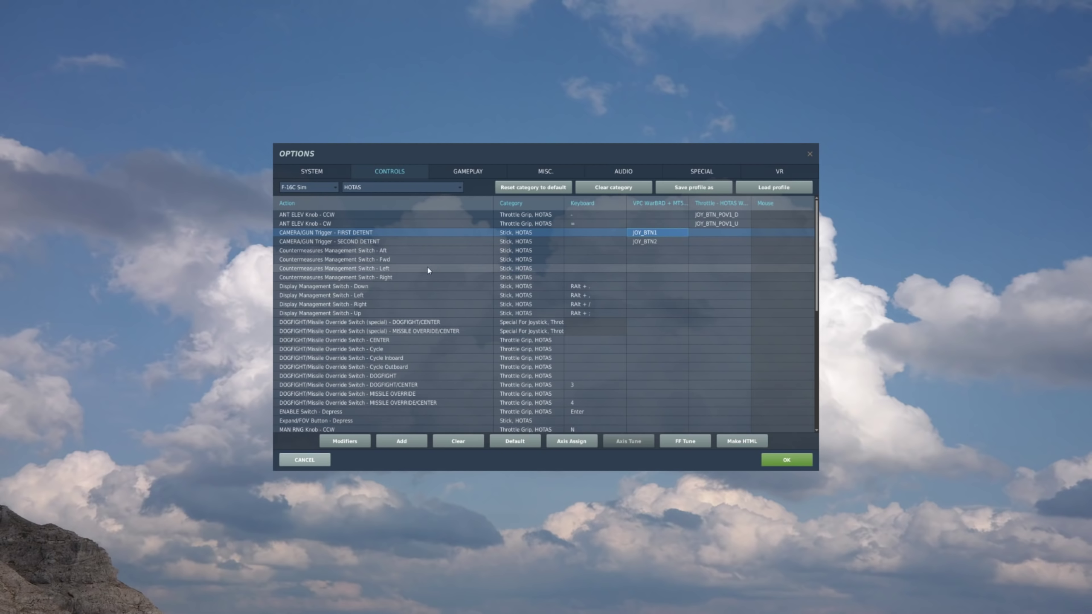
# On the VPC WarBRD joystick, assign JOY_BTN5 to Countermeasures Management Switch - Aft and JOY_BTN4 to Fwd
pyautogui.click(414, 250)
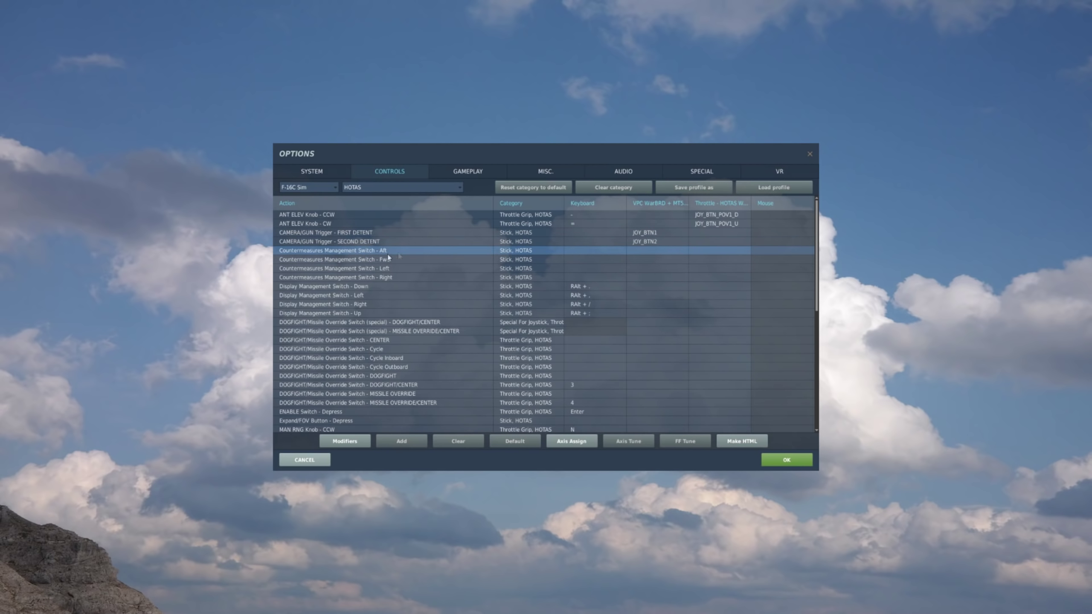
pyautogui.click(652, 253)
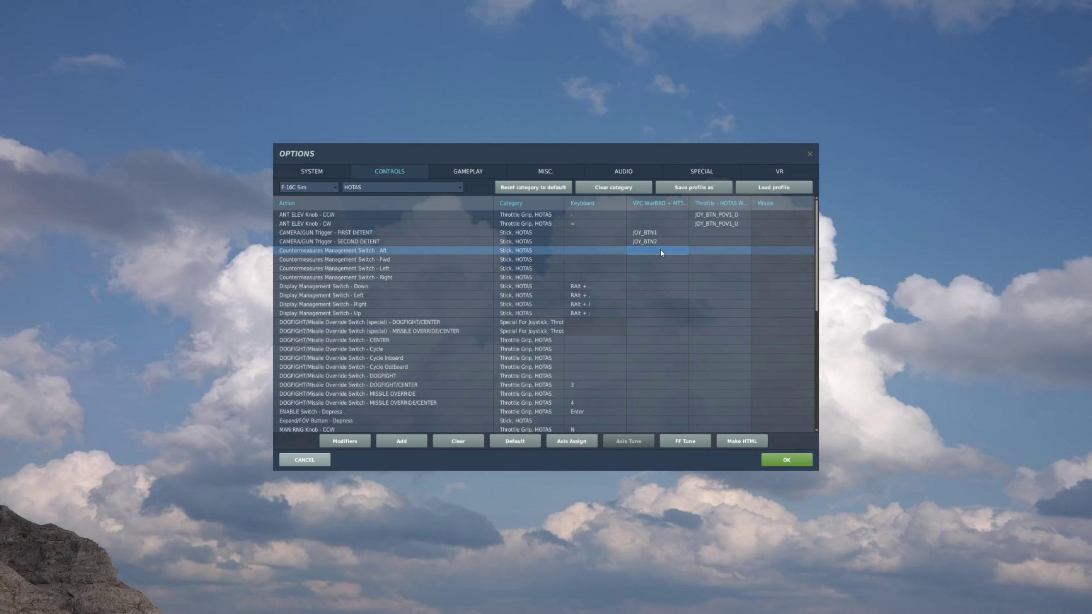
pyautogui.doubleClick(661, 253)
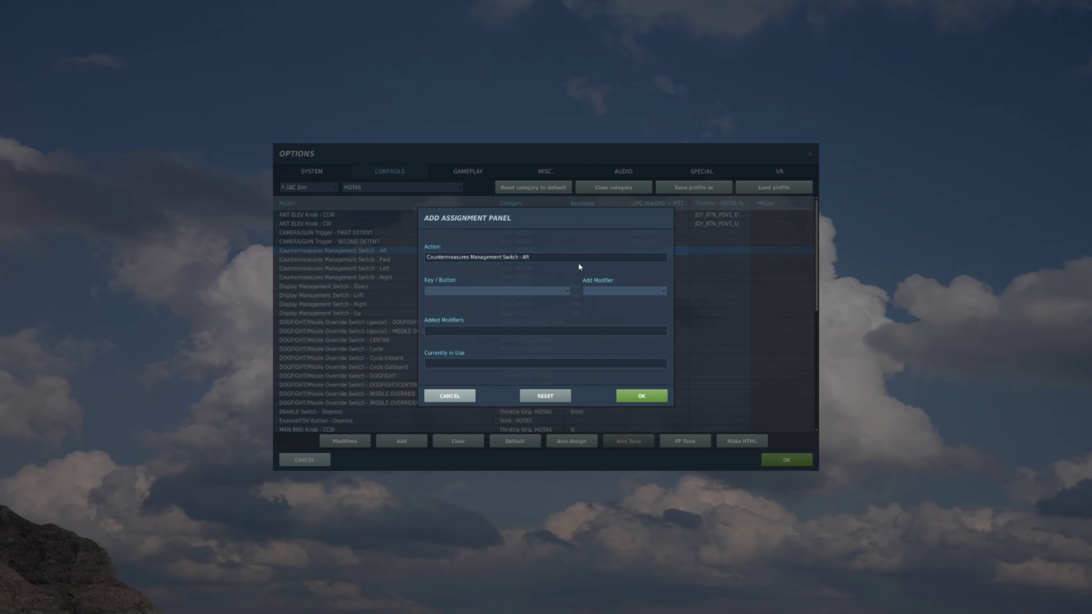
pyautogui.click(640, 395)
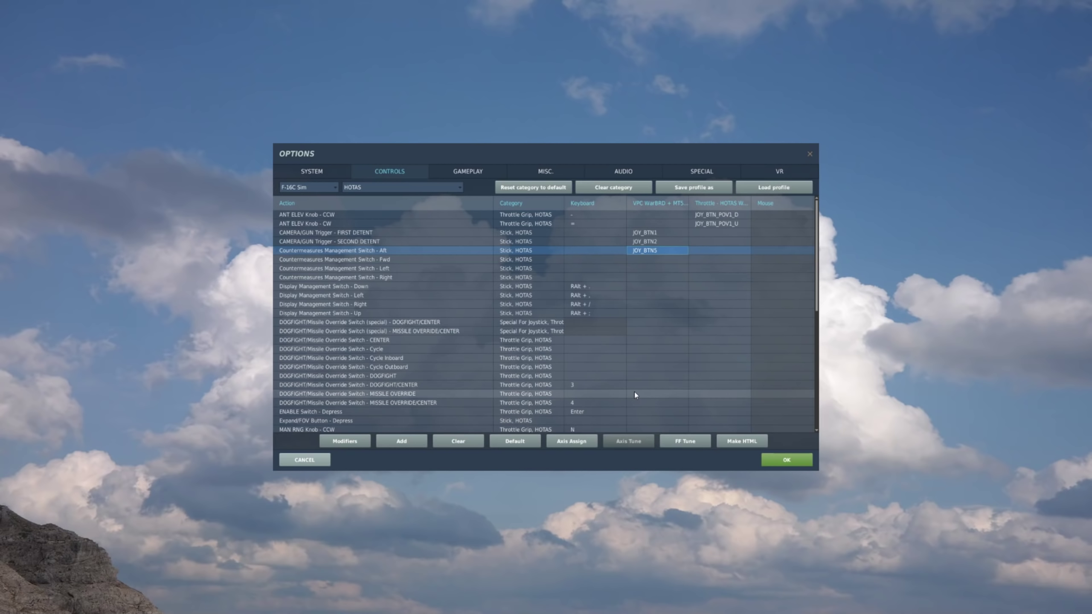
pyautogui.doubleClick(655, 259)
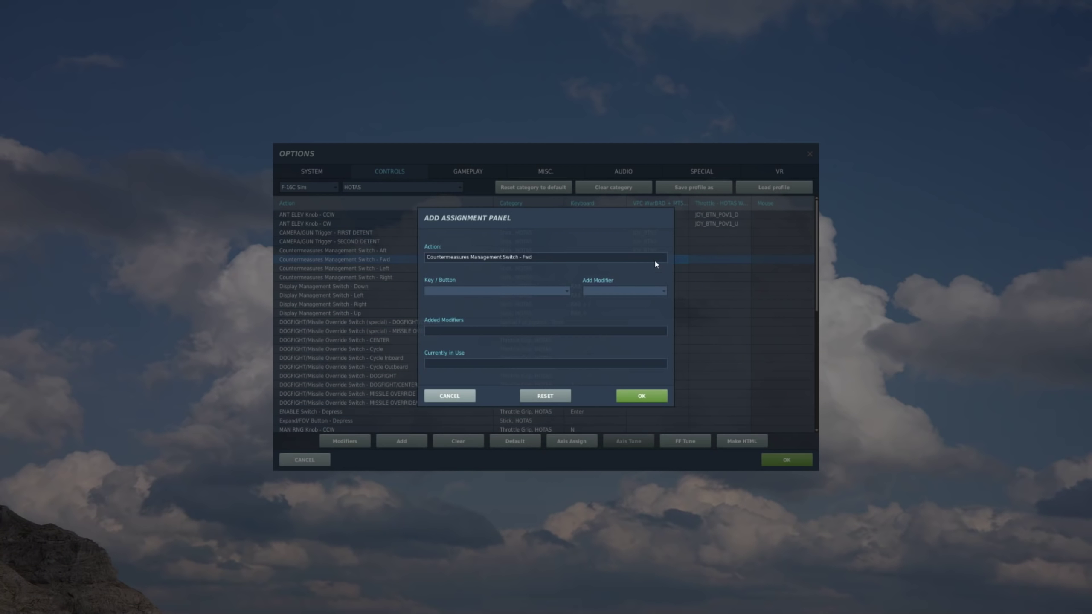
pyautogui.click(632, 393)
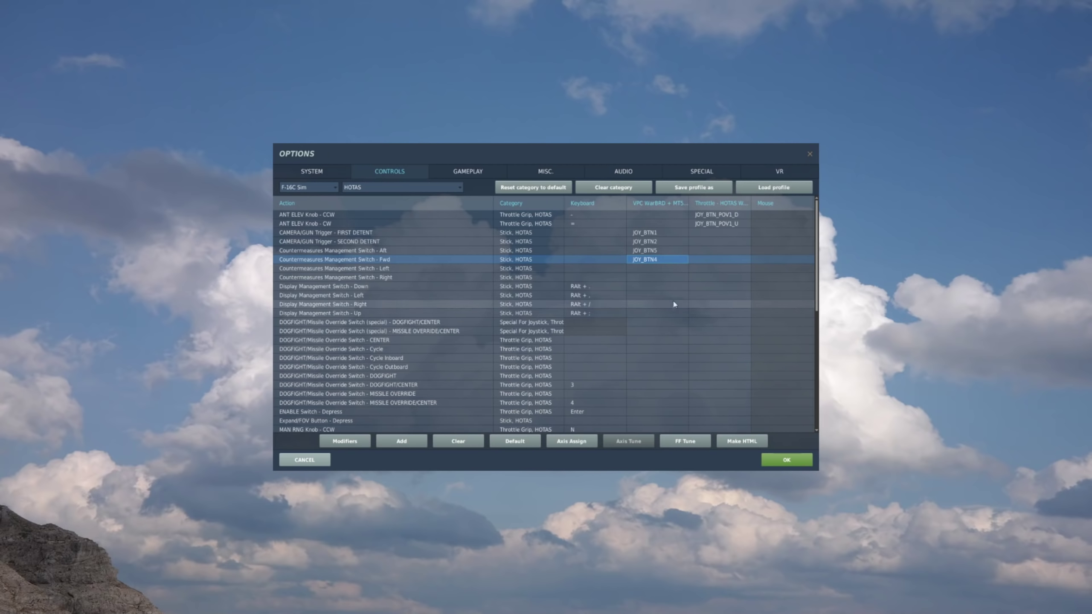
# On the VPC WarBRD joystick, assign JOY_BTN7 to Countermeasures Management Switch - Left and JOY_BTN6 to Right
pyautogui.doubleClick(653, 267)
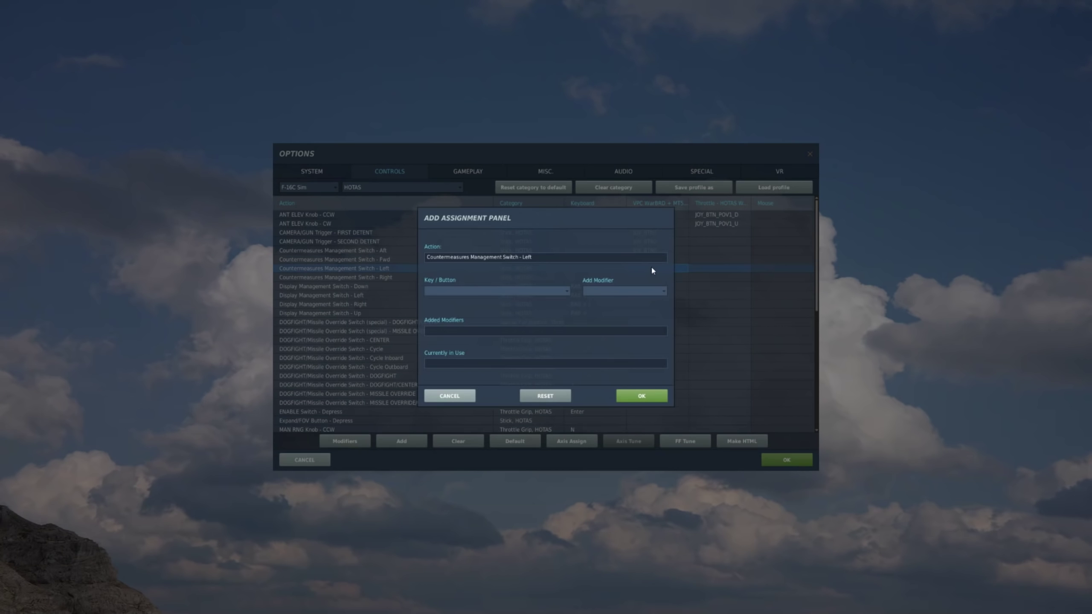
pyautogui.click(620, 399)
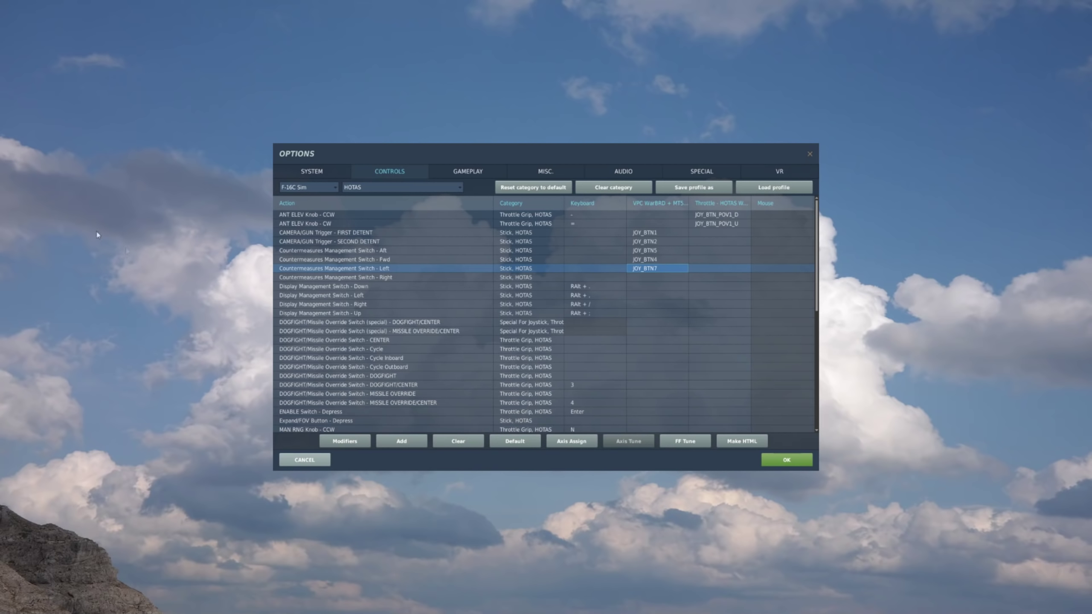
pyautogui.doubleClick(644, 278)
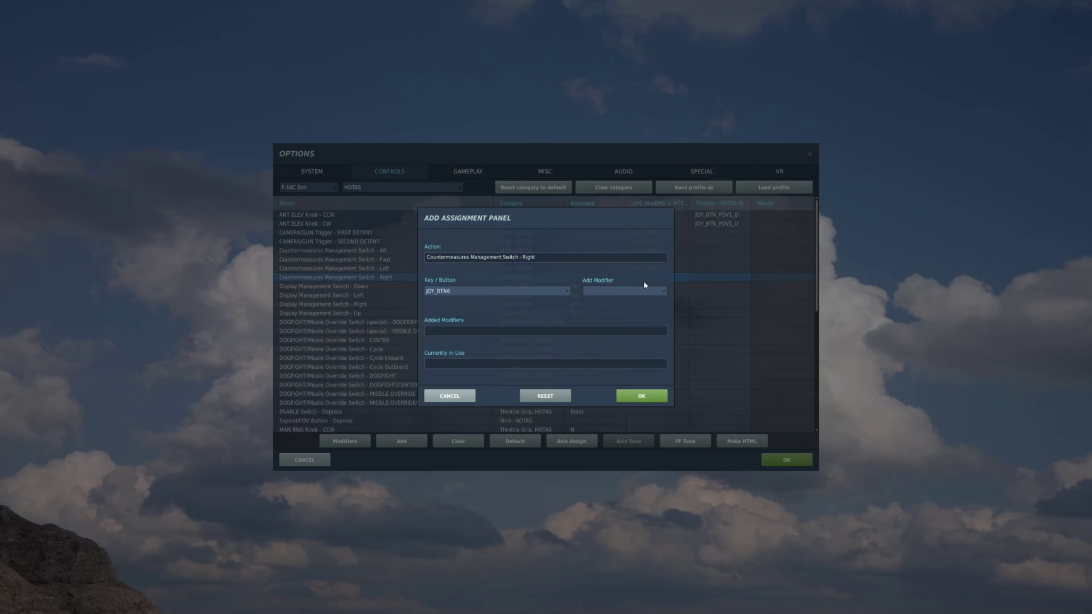
pyautogui.click(641, 396)
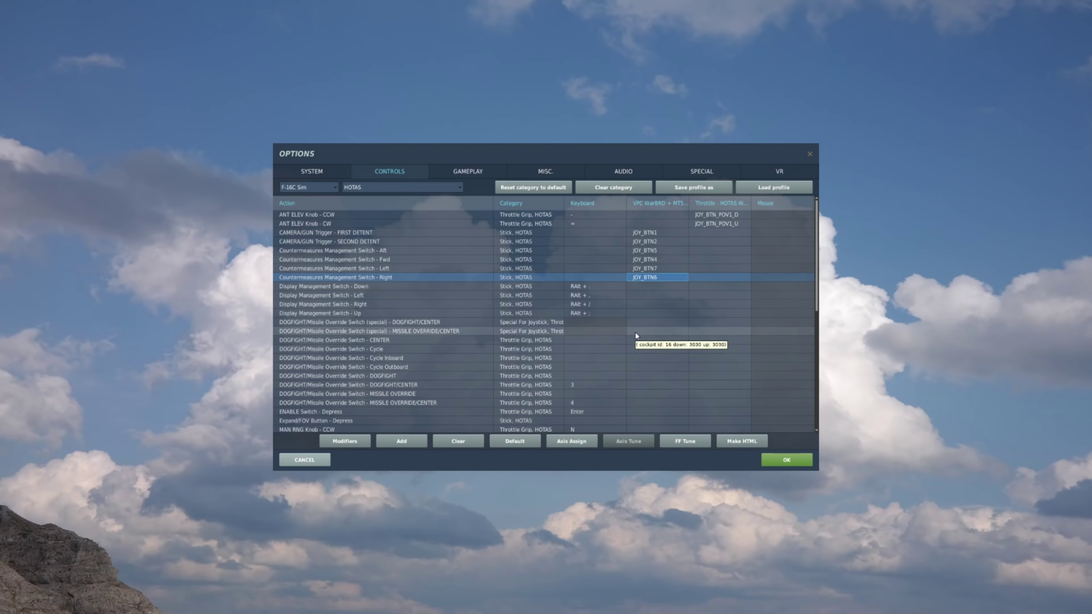
# On the VPC WarBRD joystick, assign JOY_BTN15 to Display Management Switch - Down and JOY_BTN16 to Left
pyautogui.click(389, 287)
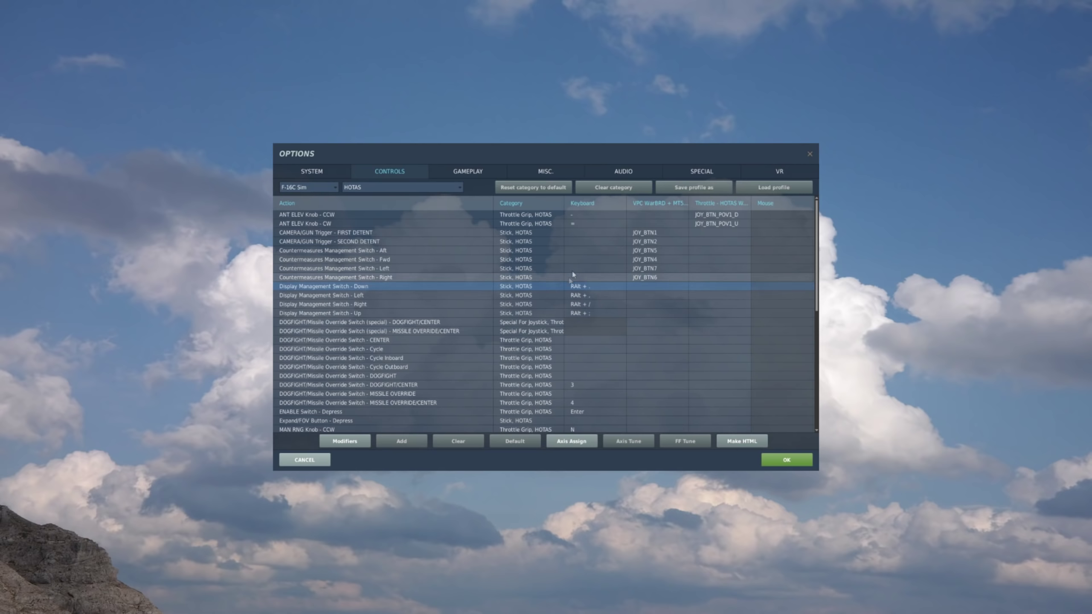
pyautogui.click(650, 288)
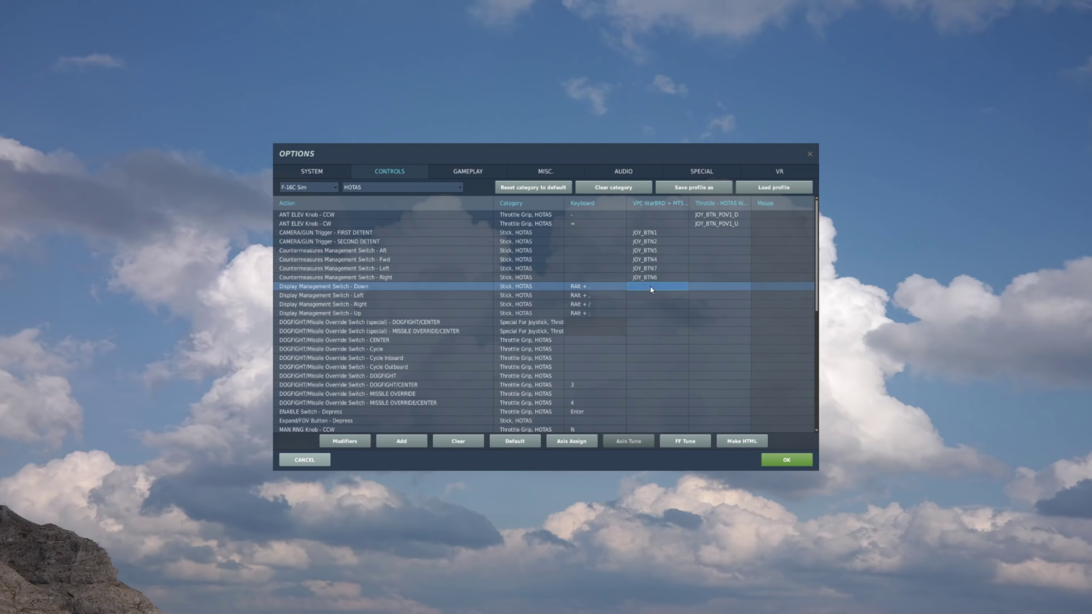
pyautogui.doubleClick(652, 287)
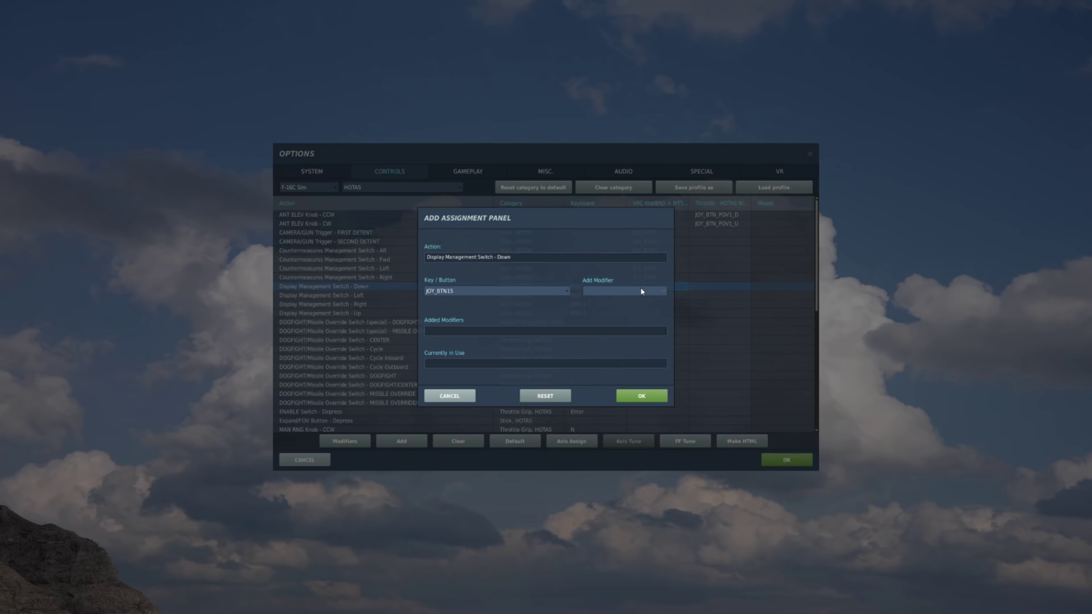
pyautogui.click(637, 393)
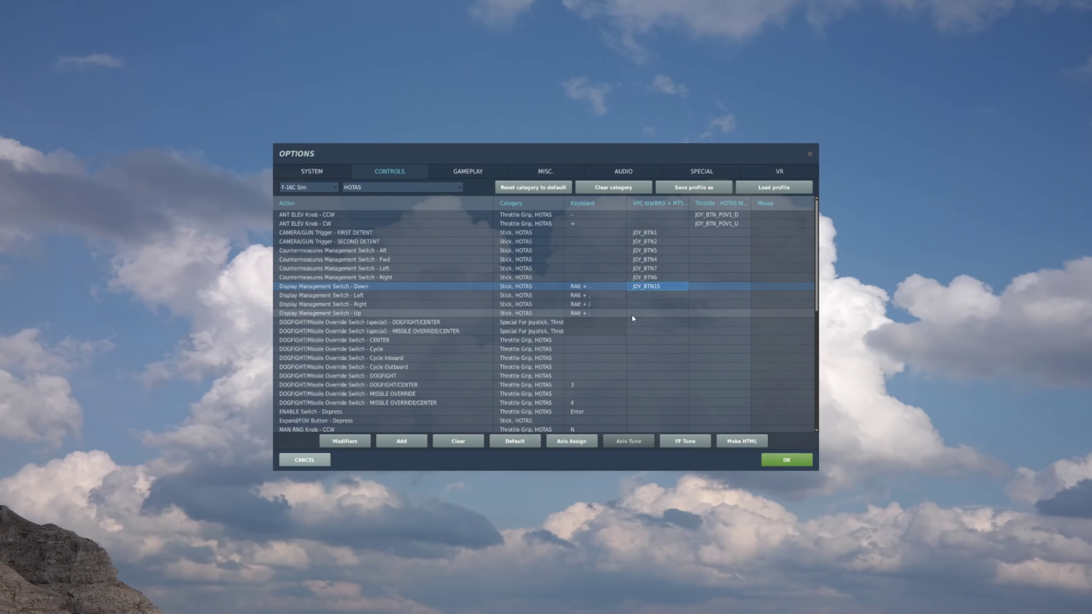
pyautogui.click(634, 296)
pyautogui.doubleClick(634, 296)
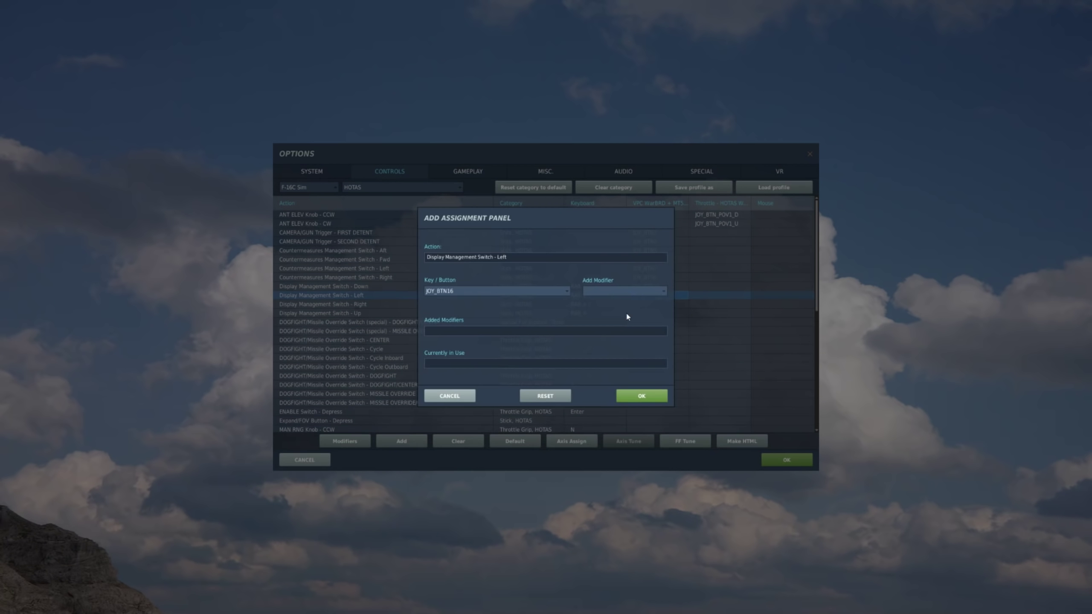
pyautogui.click(643, 395)
# On the VPC WarBRD joystick, assign JOY_BTN14 to Display Management Switch - Right and JOY_BTN13 to Up
pyautogui.click(658, 305)
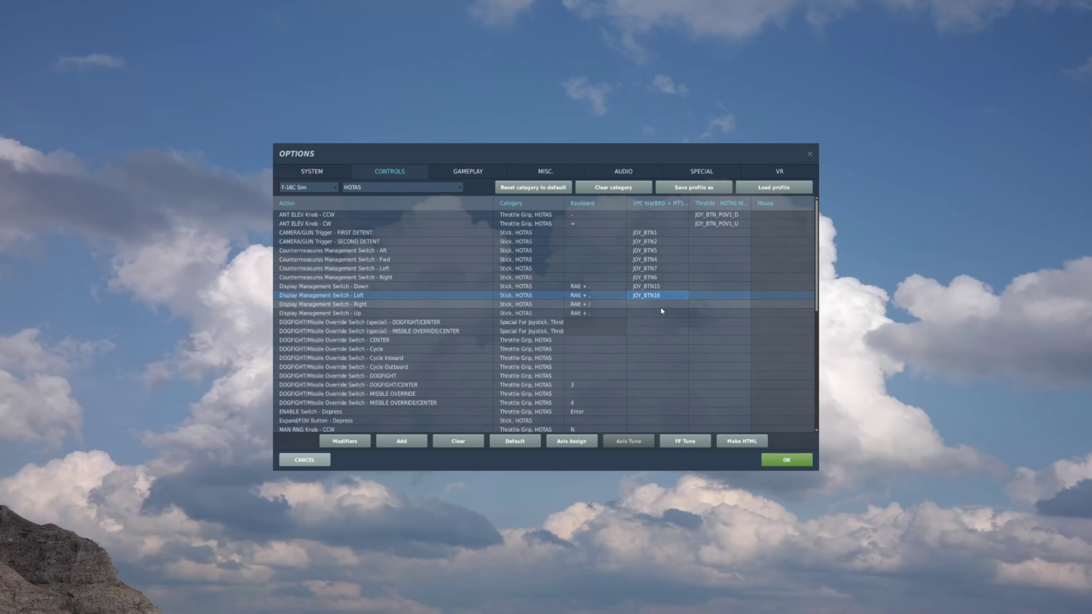
pyautogui.doubleClick(659, 304)
pyautogui.click(639, 397)
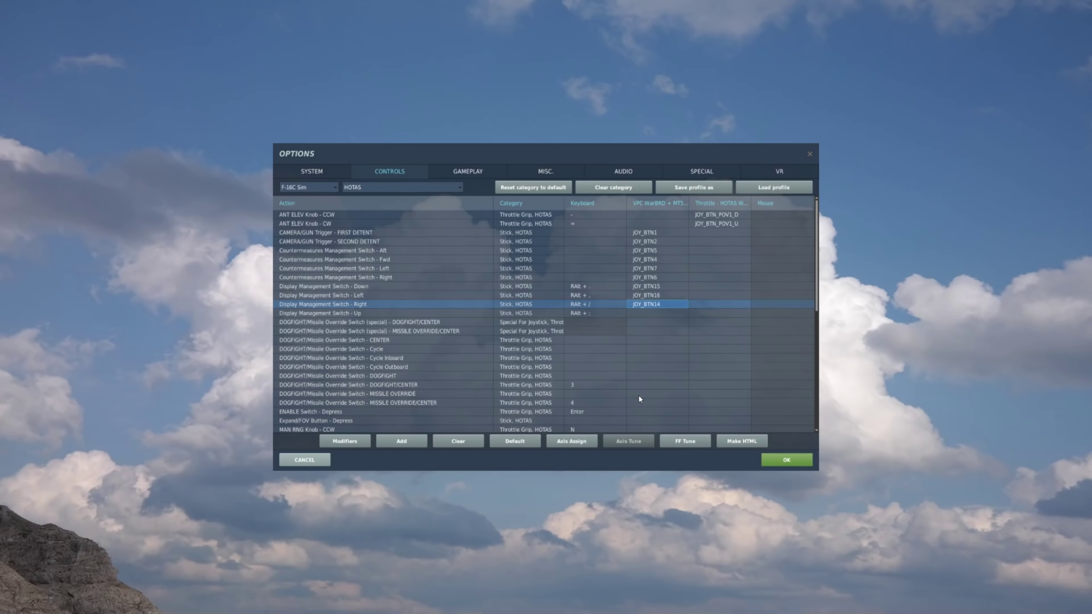
pyautogui.click(659, 313)
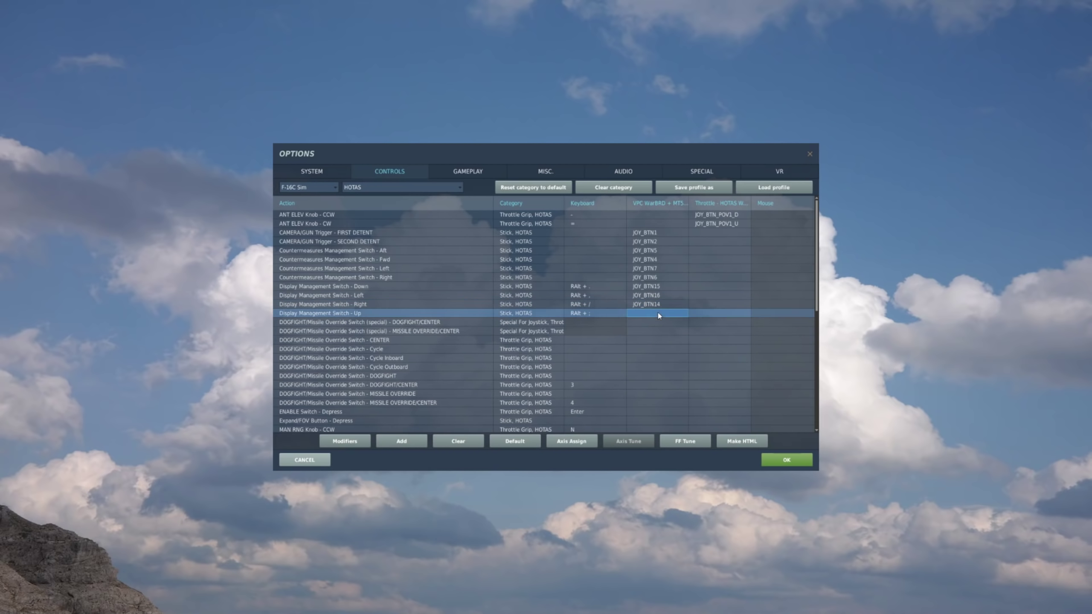
pyautogui.doubleClick(660, 313)
pyautogui.click(631, 398)
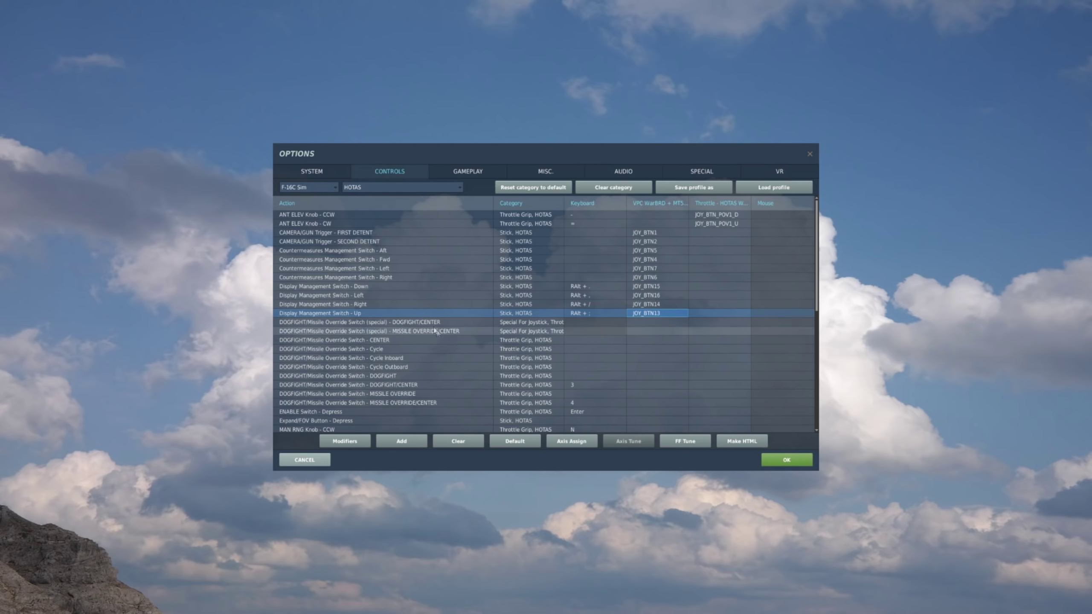
# On the Warthog throttle, assign JOY_BTN10 to DOGFIGHT/Missile Override Switch (special) - DOGFIGHT/CENTER and JOY_BTN9 to its MISSILE OVERRIDE/CENTER
pyautogui.click(428, 321)
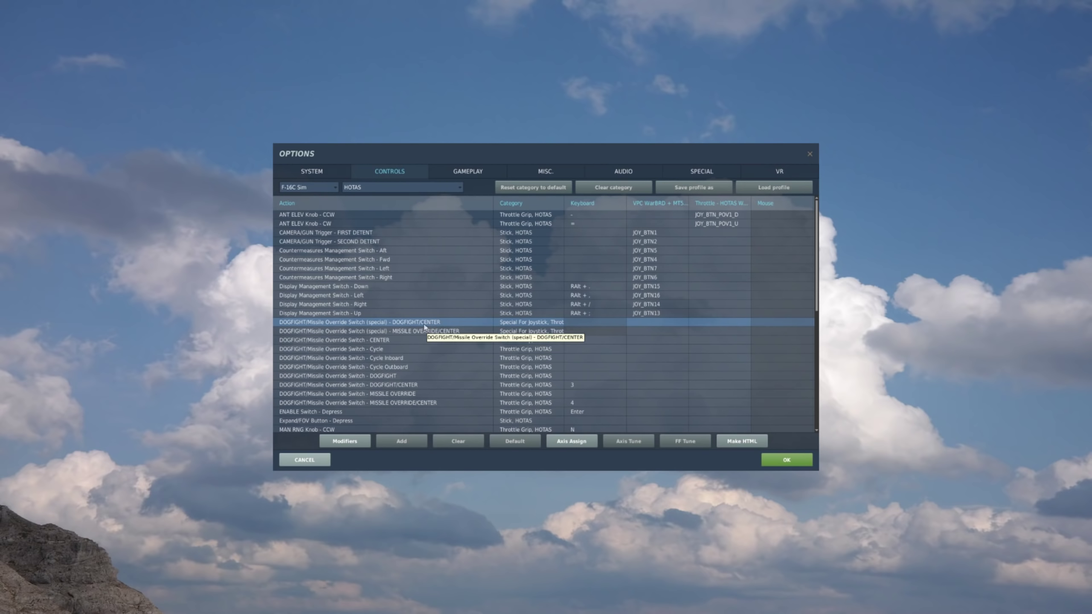
pyautogui.click(722, 323)
pyautogui.doubleClick(722, 323)
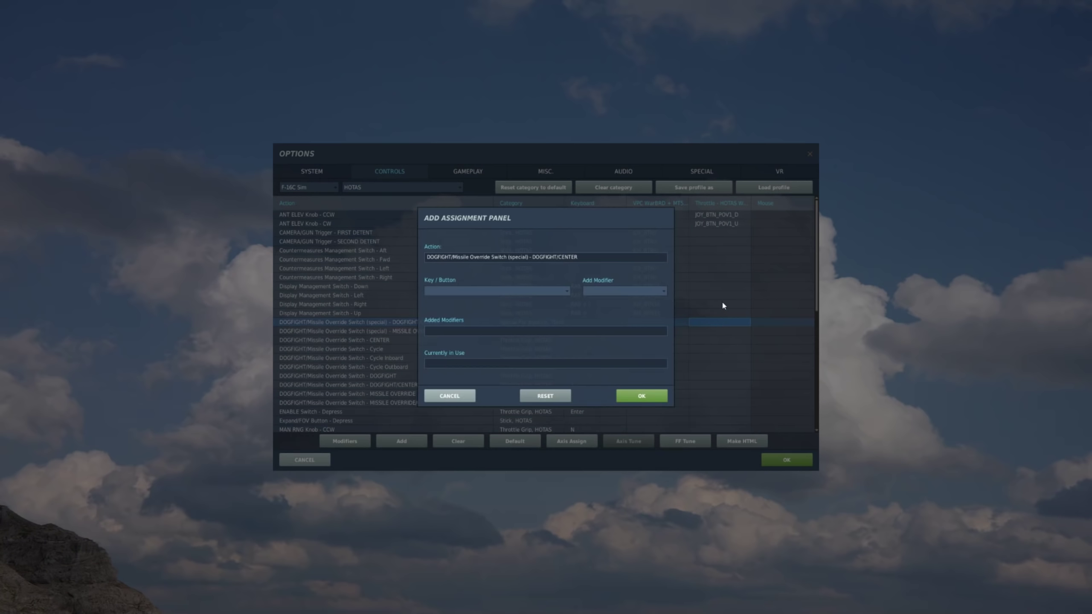
pyautogui.click(662, 396)
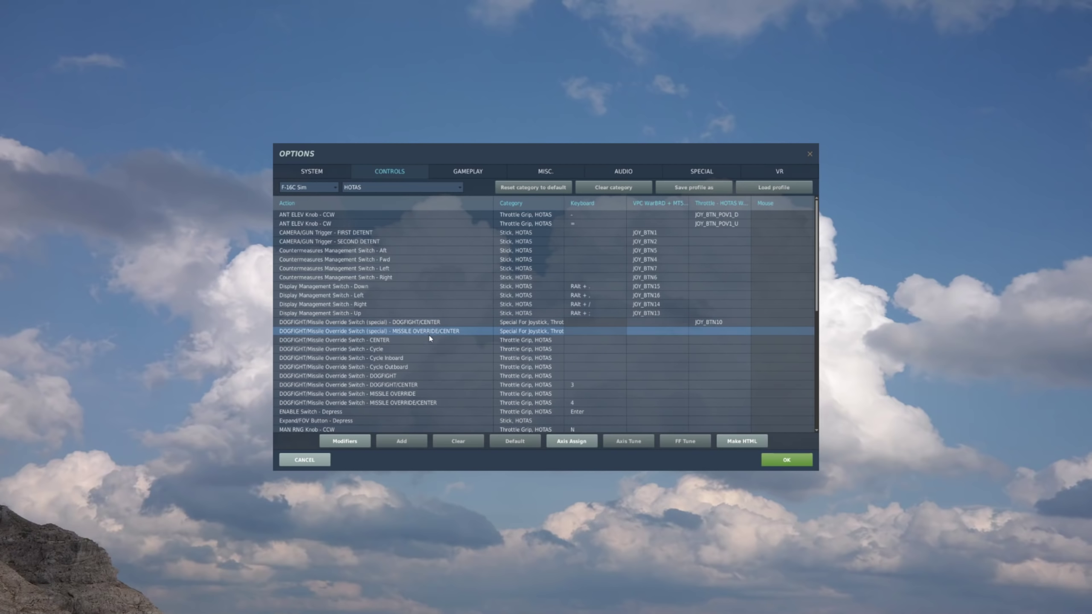
pyautogui.click(751, 331)
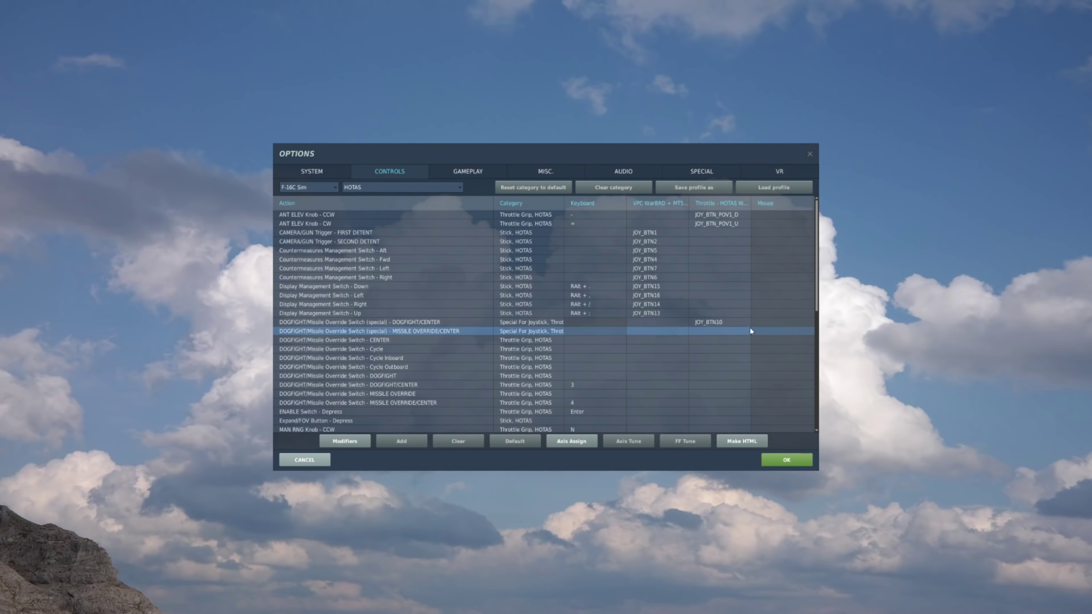
pyautogui.doubleClick(720, 334)
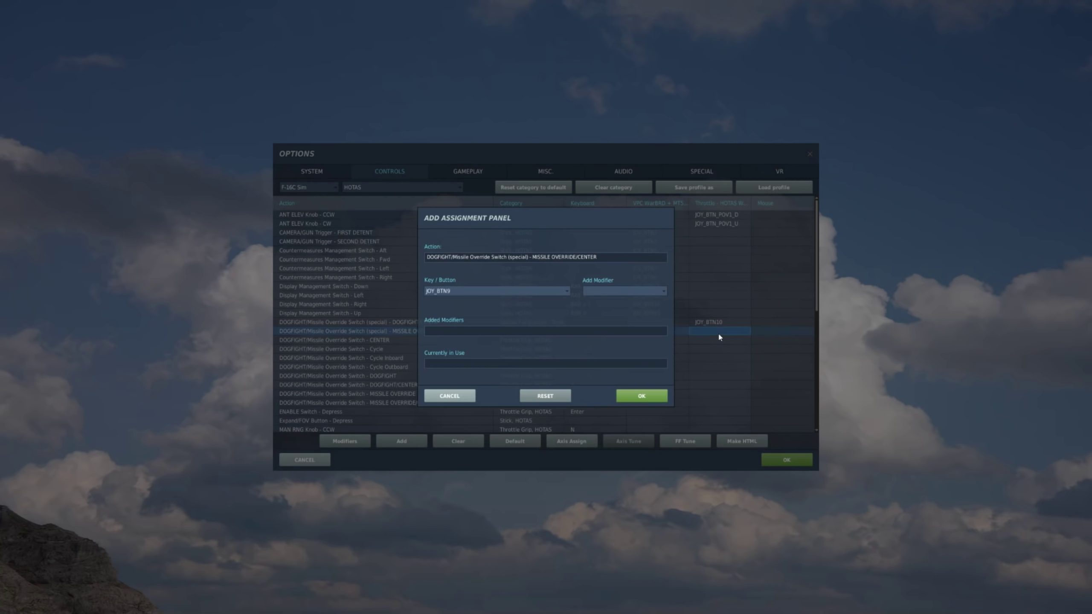
pyautogui.click(652, 395)
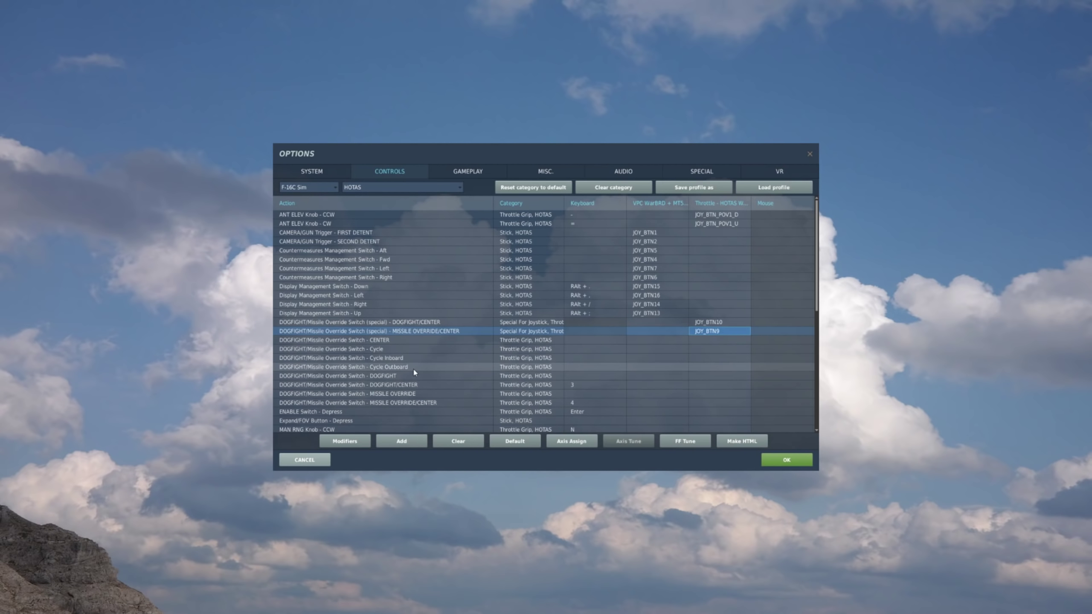
# On the Warthog throttle, assign JOY_BTN1 to ENABLE Switch - Depress
pyautogui.scroll(-1, 486, 365)
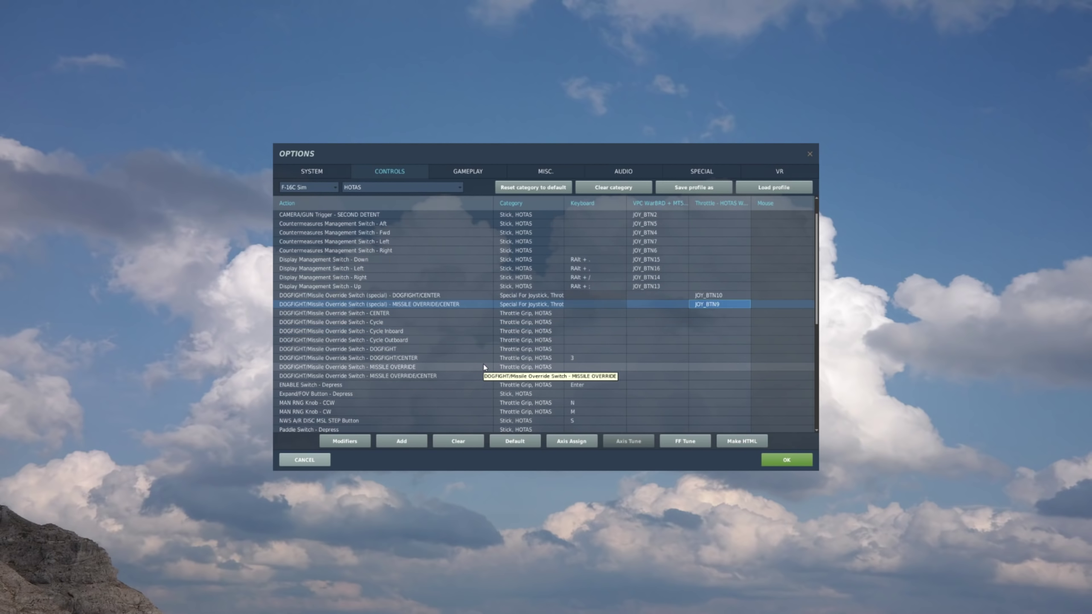
pyautogui.scroll(-1, 448, 375)
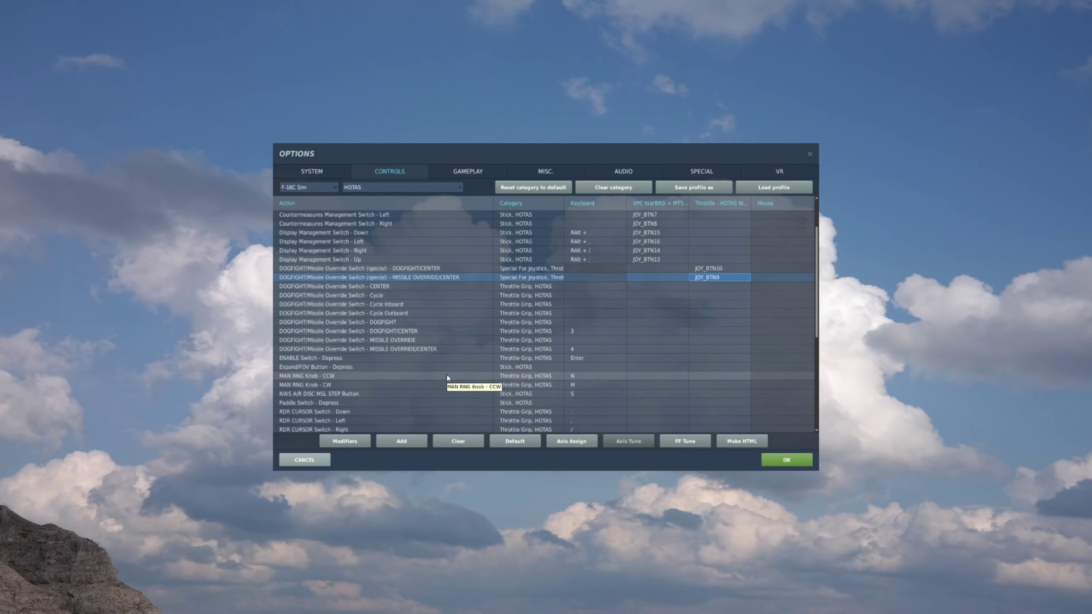
pyautogui.click(325, 359)
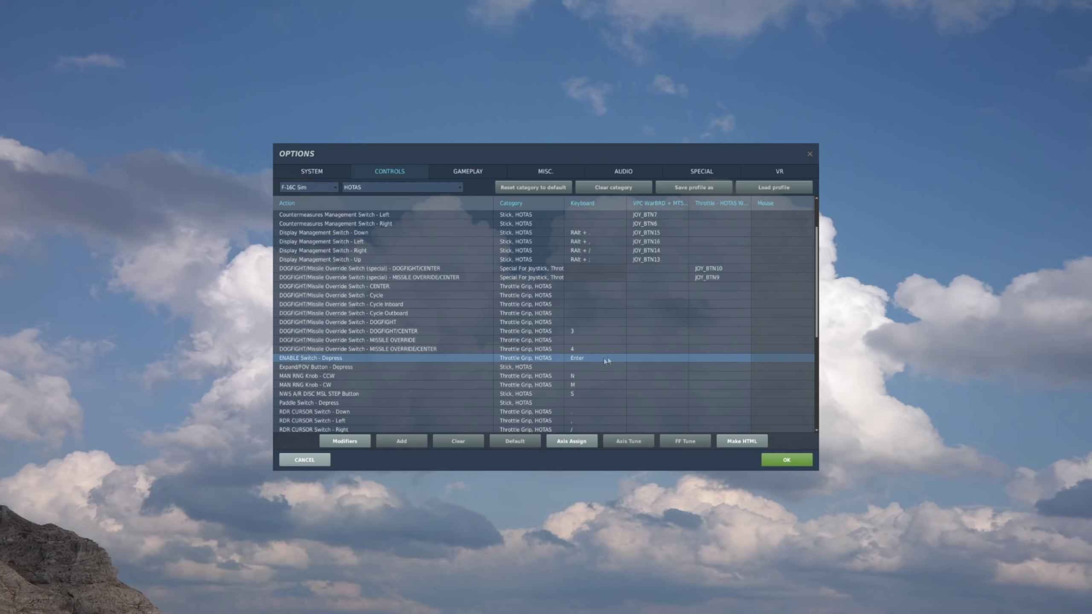
pyautogui.click(639, 358)
pyautogui.click(729, 359)
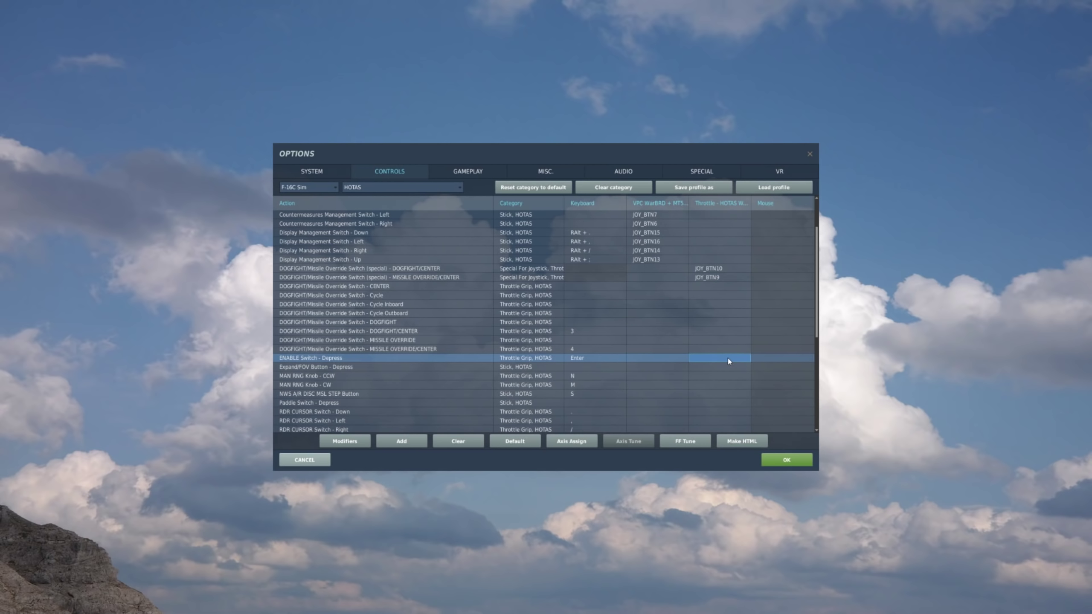
pyautogui.doubleClick(729, 359)
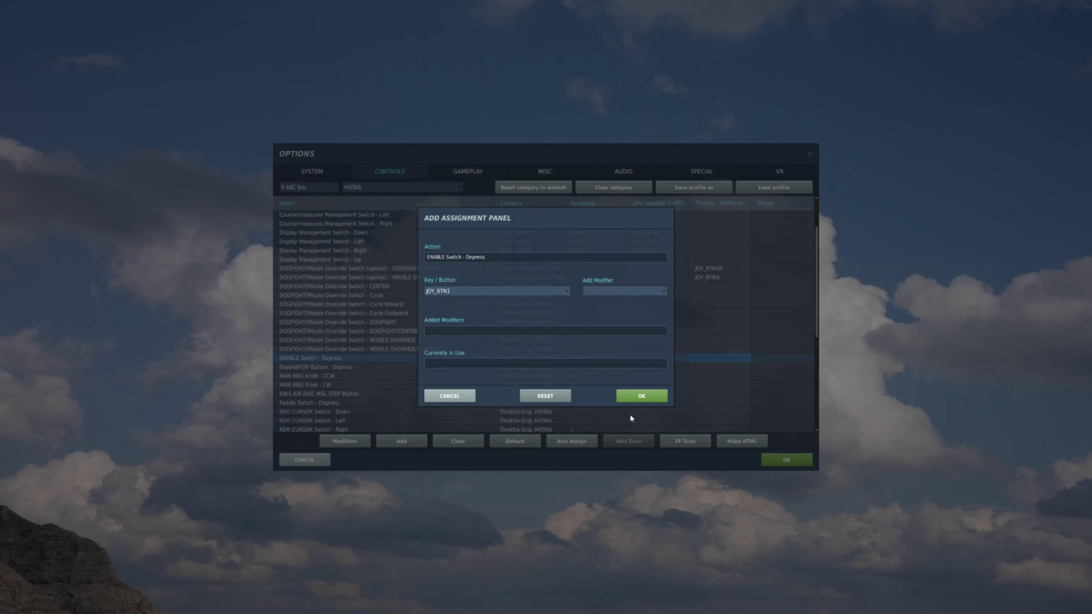
pyautogui.click(645, 396)
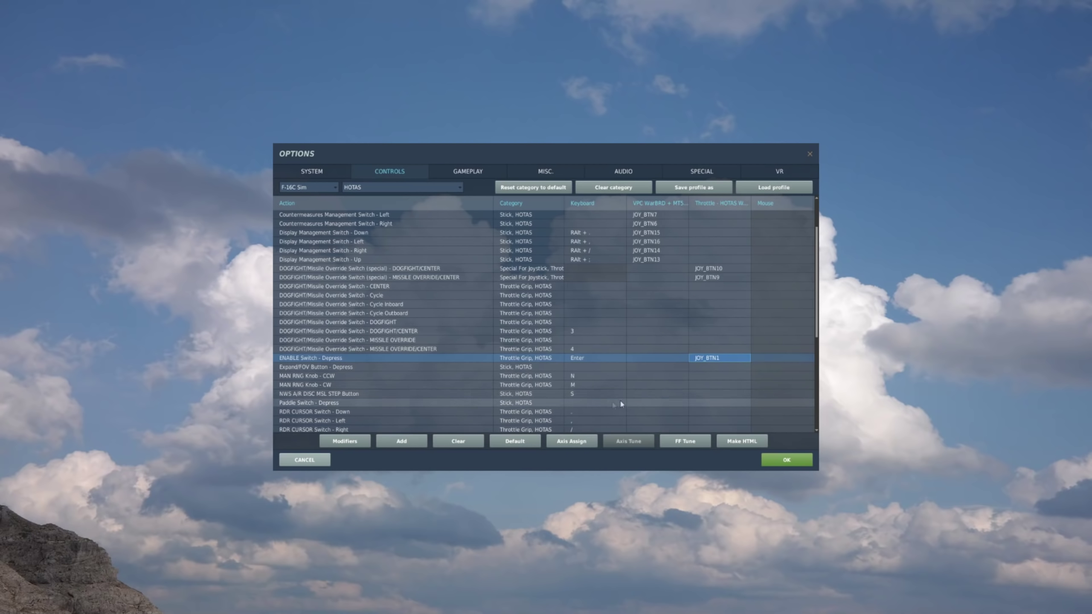
# On the VPC WarBRD joystick, assign JOY_BTN18 to Expand/FOV Button - Depress
pyautogui.click(423, 368)
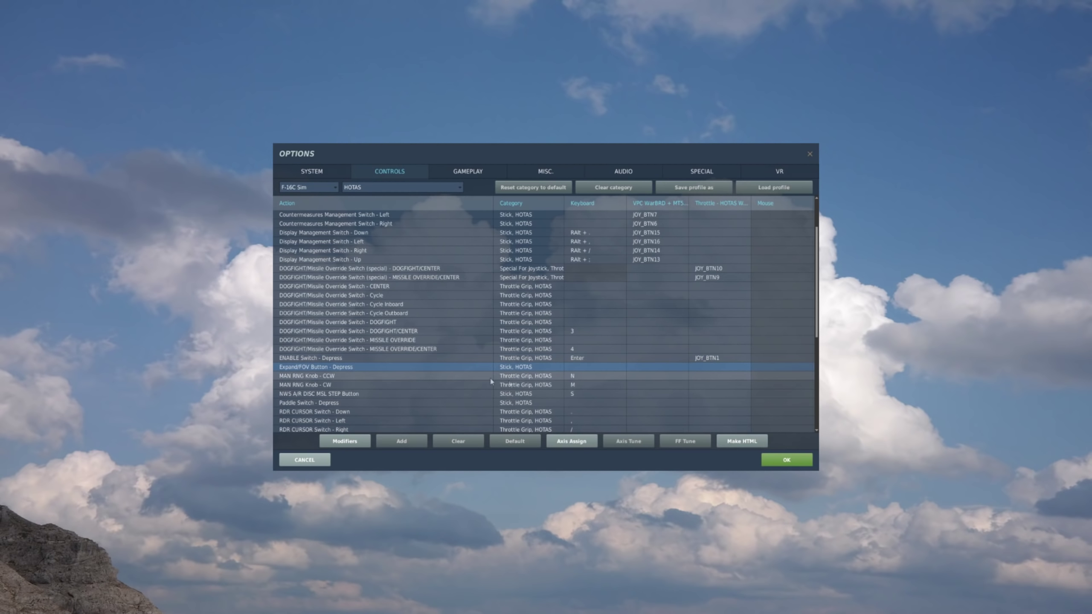
pyautogui.click(656, 369)
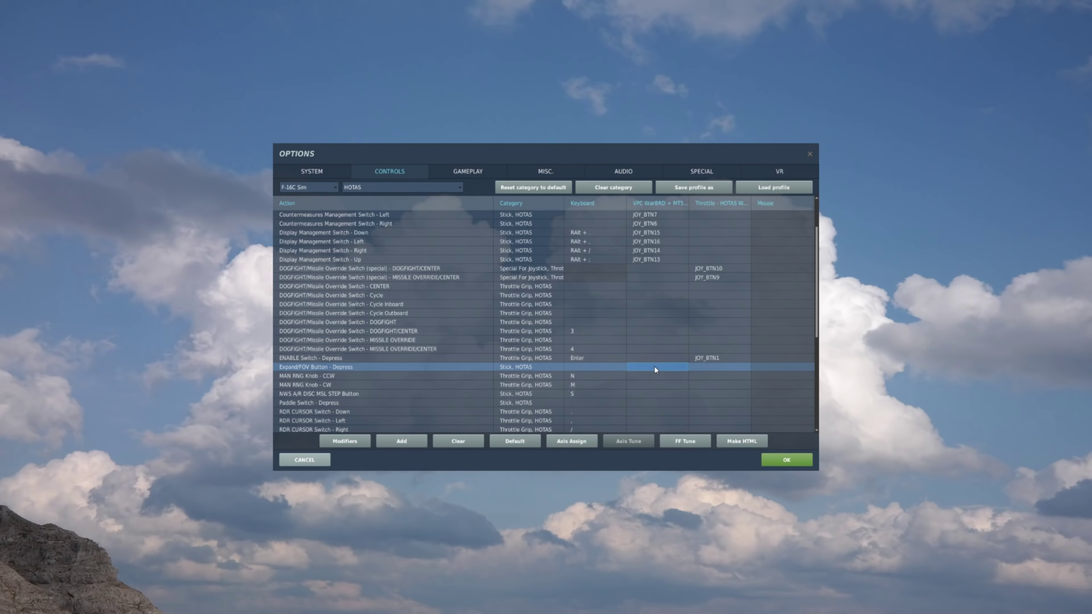
pyautogui.doubleClick(656, 369)
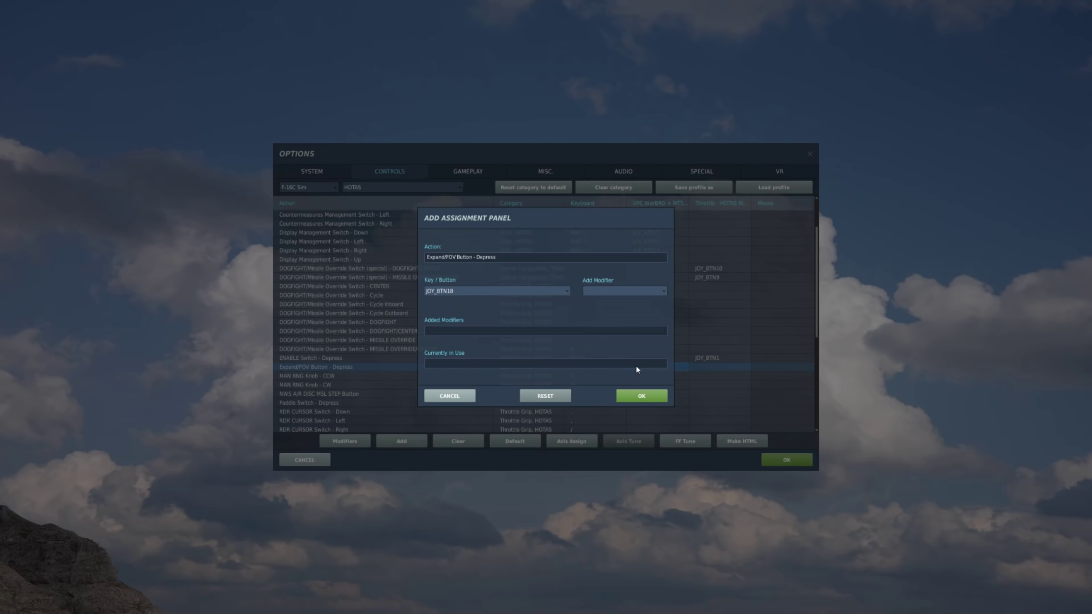
pyautogui.click(647, 395)
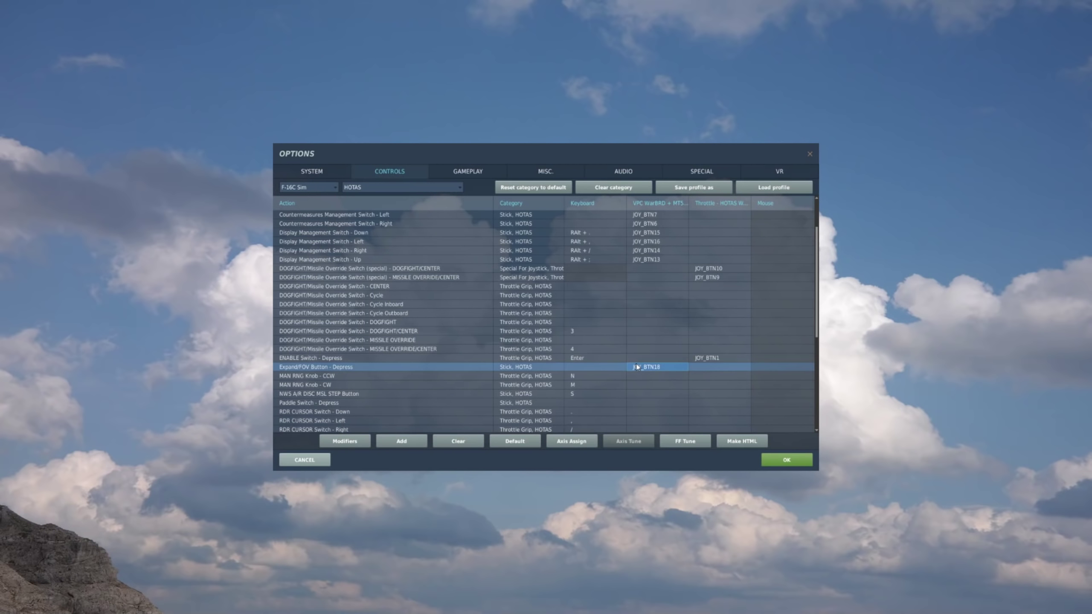
# On the Warthog throttle, assign JOY_BTN11 to MAN RNG Knob - CCW and JOY_BTN12 to MAN RNG Knob - CW
pyautogui.click(339, 379)
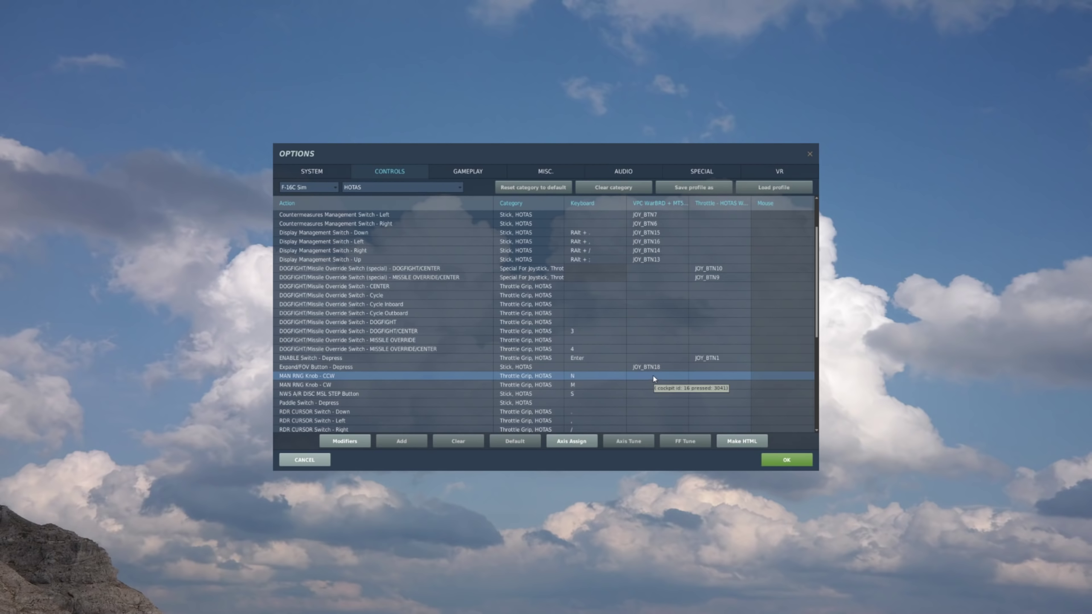
pyautogui.click(721, 377)
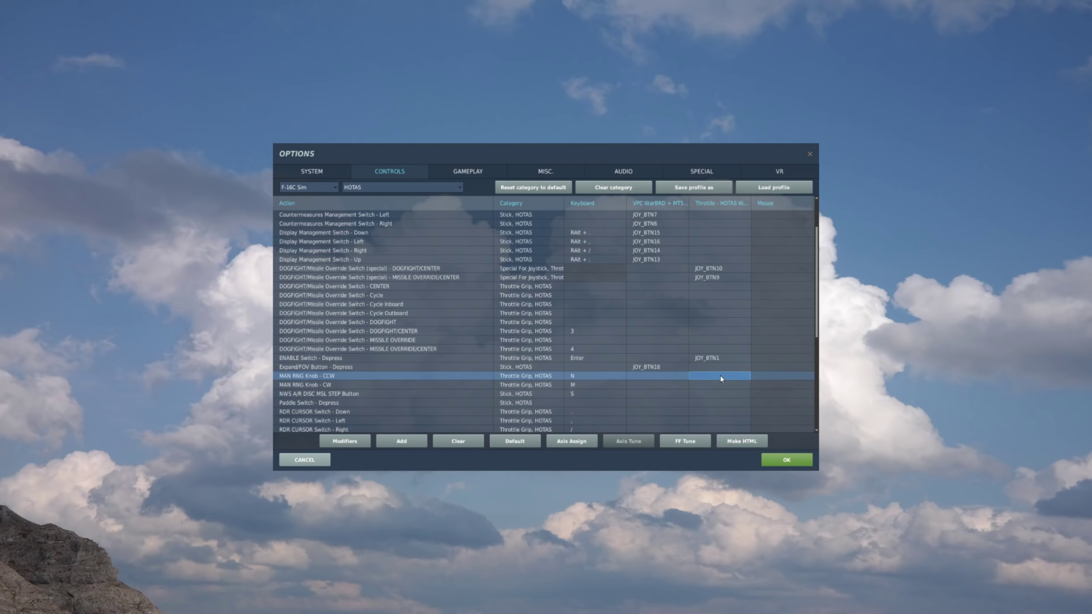
pyautogui.doubleClick(722, 376)
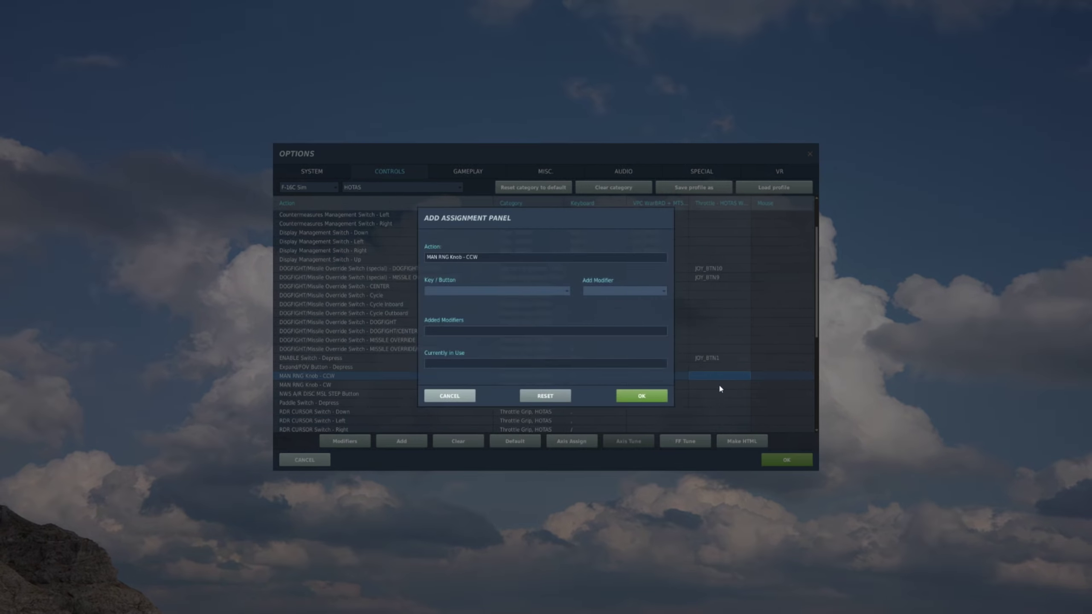
pyautogui.click(652, 397)
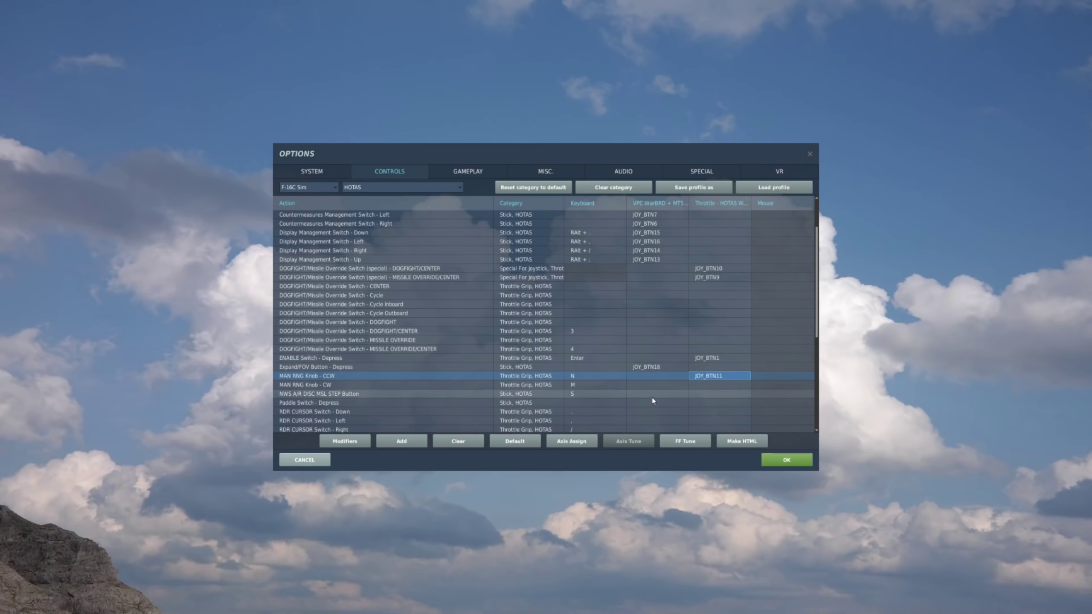
pyautogui.doubleClick(711, 385)
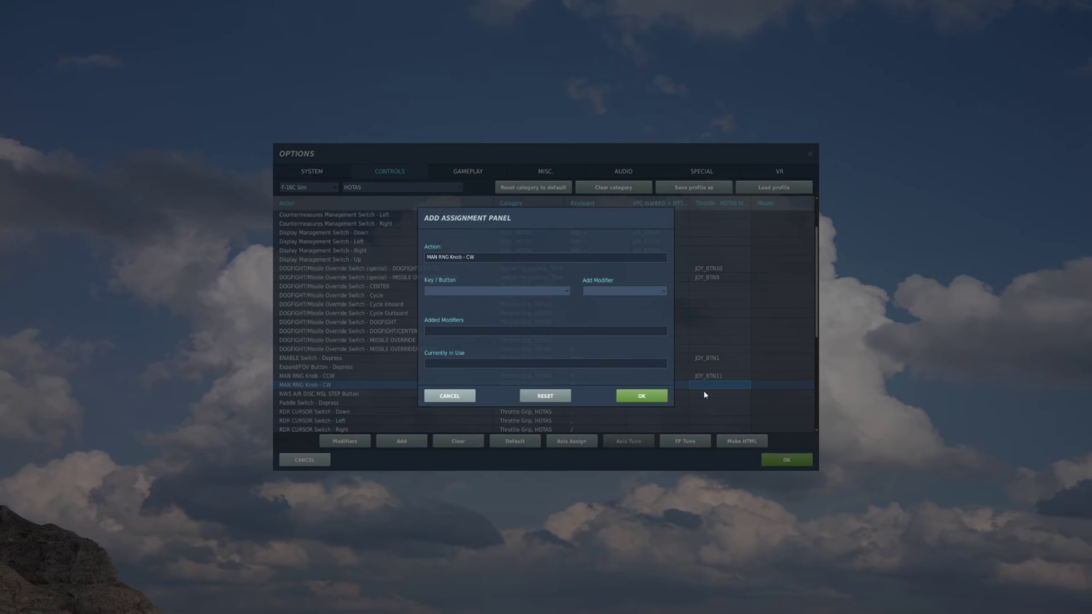
pyautogui.click(643, 396)
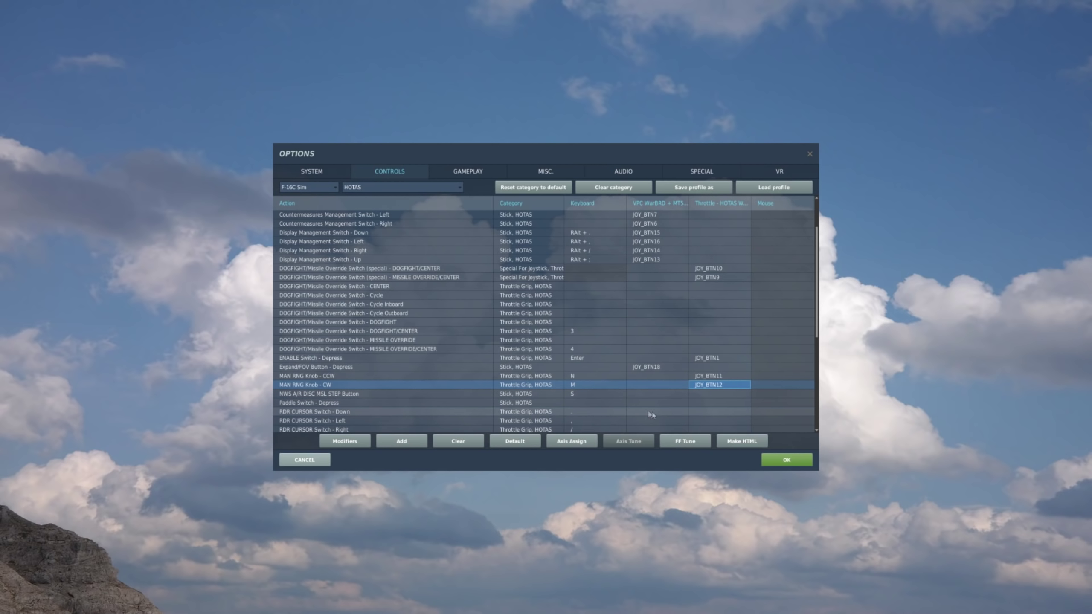
# On the VPC WarBRD joystick, assign JOY_BTN8 to the NWS A/R DISC MSL STEP Button
pyautogui.click(645, 395)
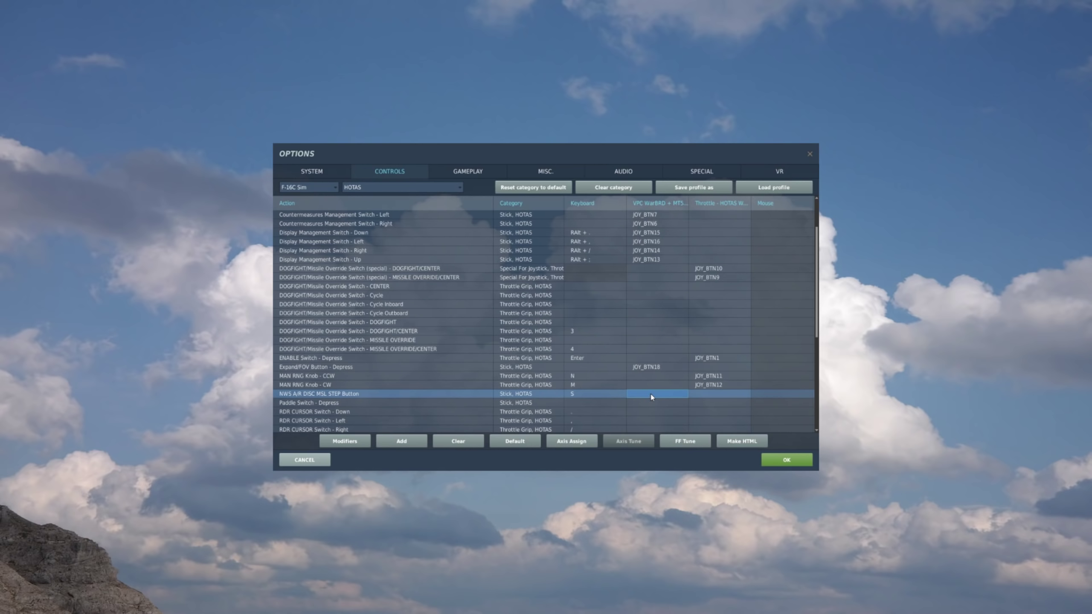
pyautogui.doubleClick(652, 397)
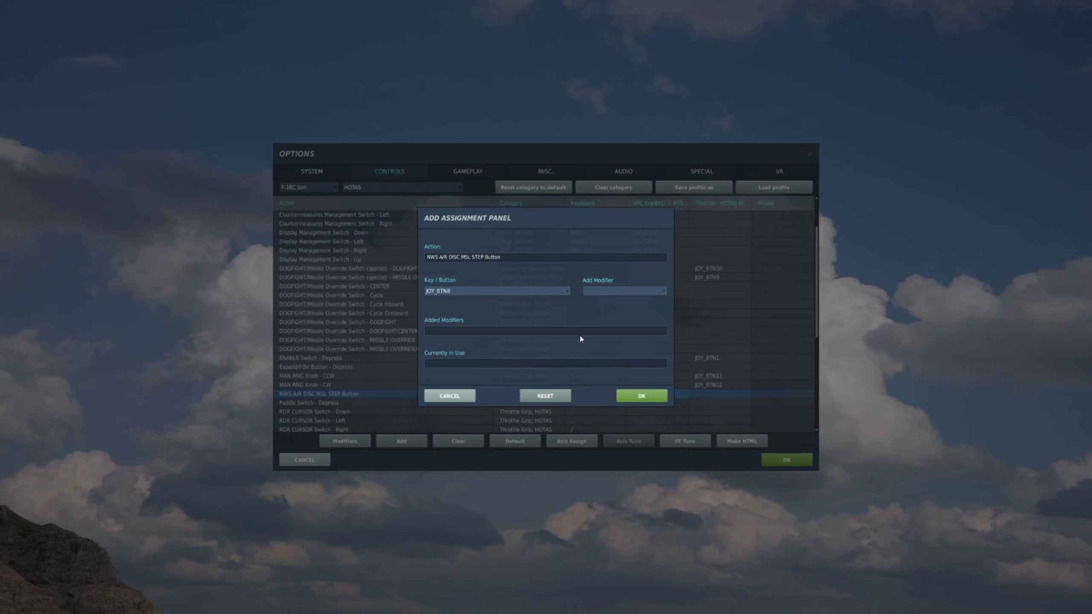
pyautogui.click(658, 395)
# On the VPC WarBRD joystick, assign JOY_BTN19 to Paddle Switch - Depress
pyautogui.scroll(-5, 669, 365)
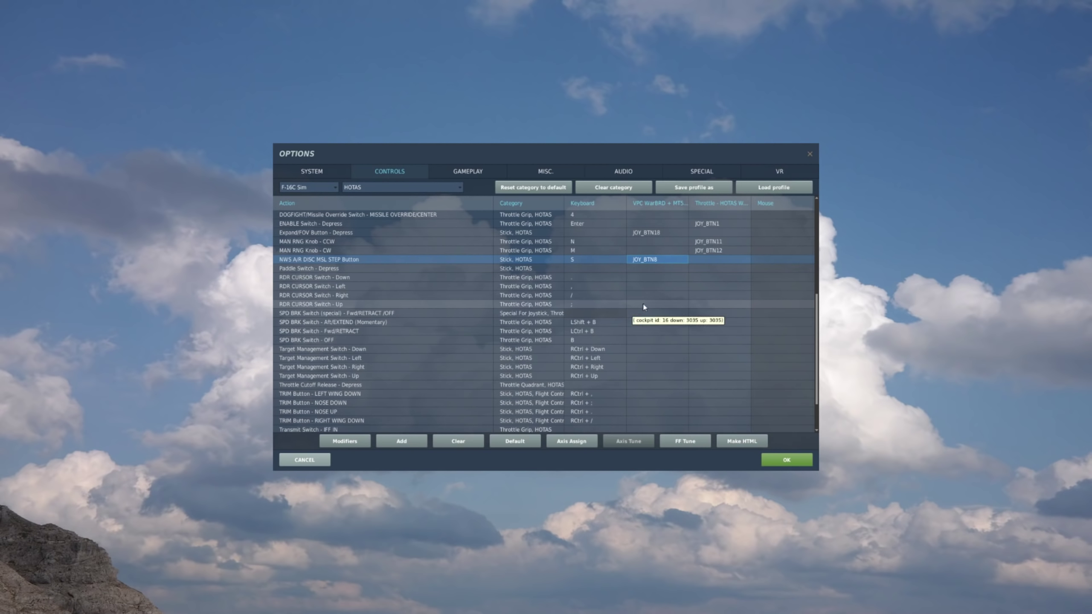
pyautogui.click(654, 268)
pyautogui.doubleClick(653, 268)
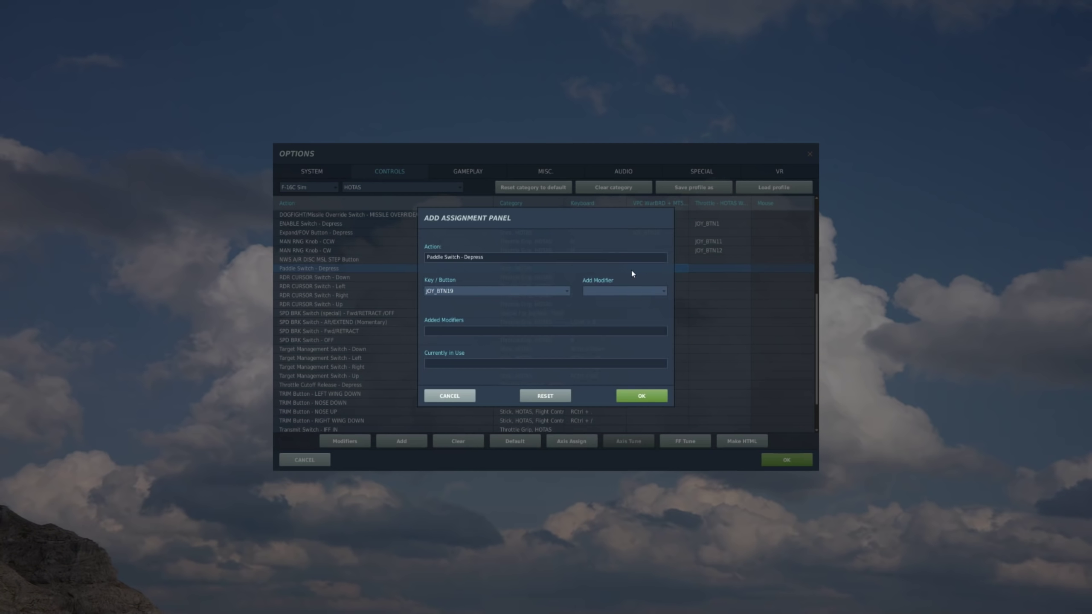
pyautogui.click(640, 397)
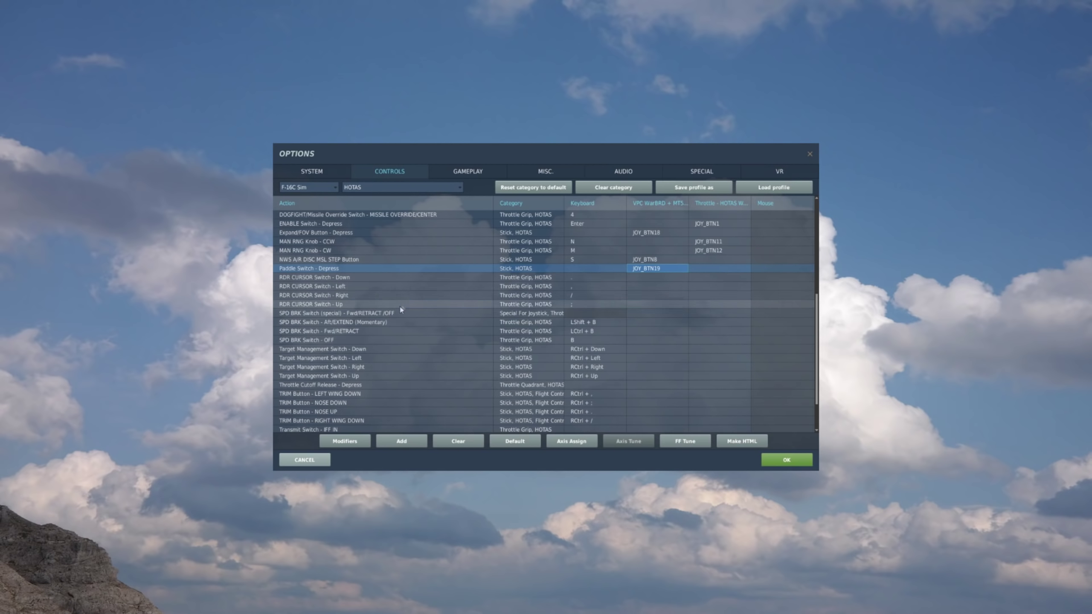
# In the Axis Commands category, assign the Warthog throttle's JOY_X to RDR CURSOR Switch - X axis and JOY_Y to RDR CURSOR Switch - Y axis
pyautogui.click(384, 187)
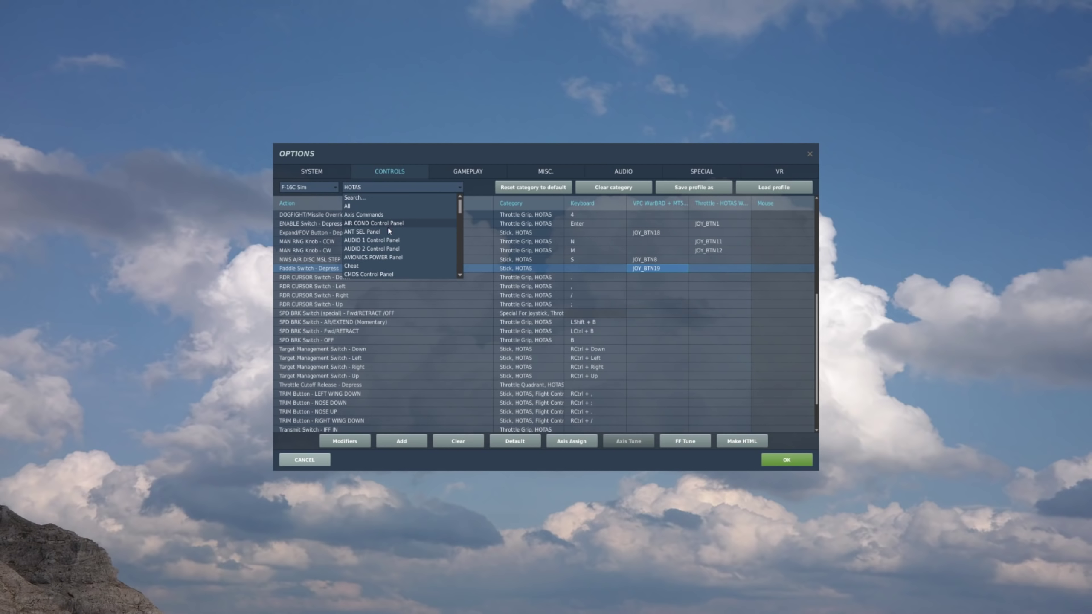
pyautogui.click(387, 214)
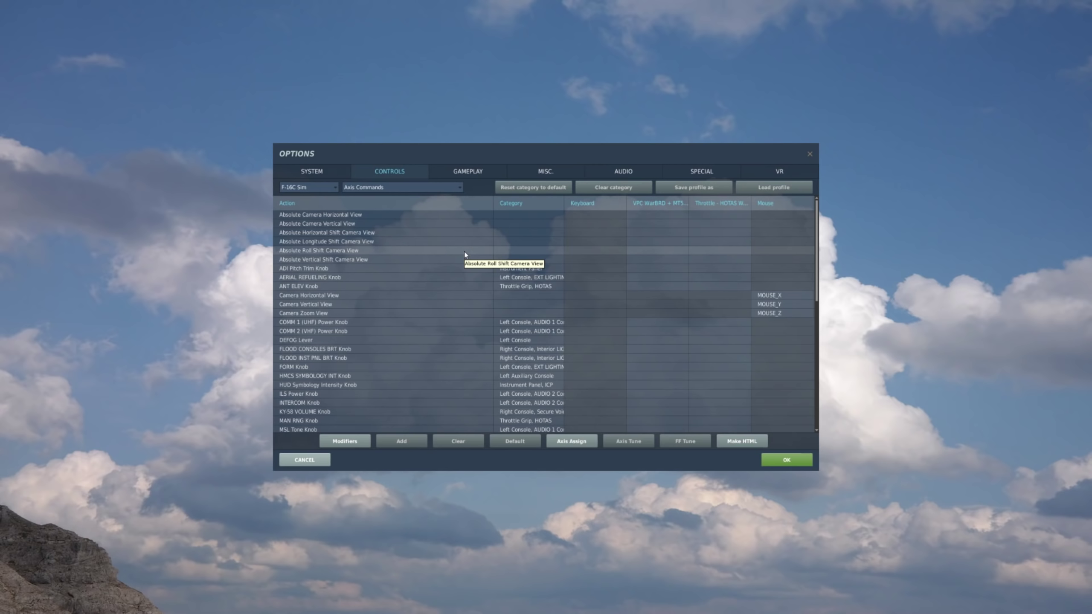
pyautogui.scroll(-3, 475, 307)
pyautogui.scroll(-1, 478, 312)
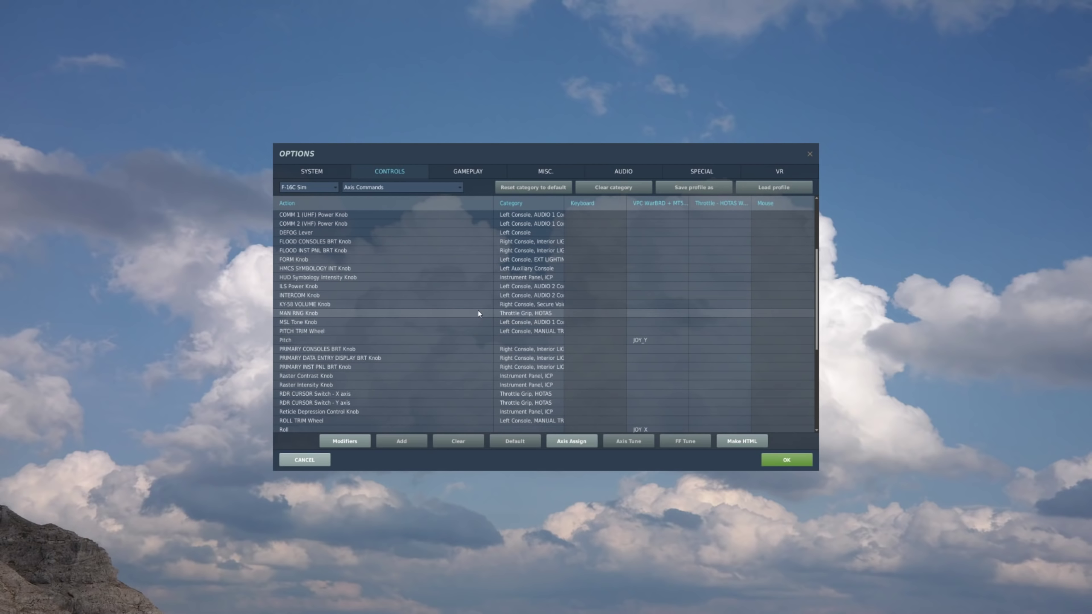
pyautogui.click(318, 393)
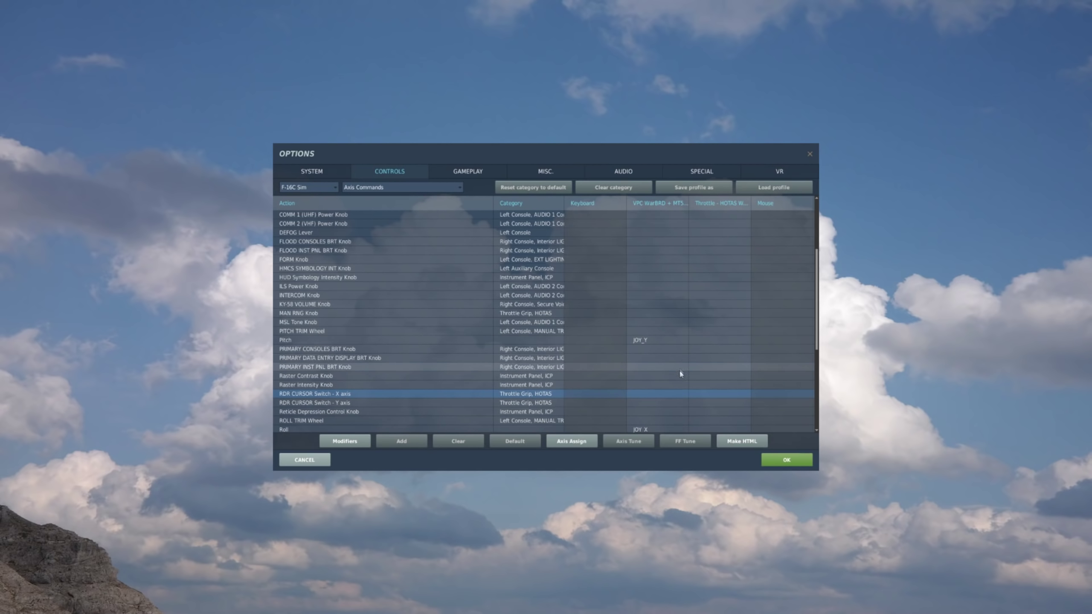
pyautogui.click(703, 394)
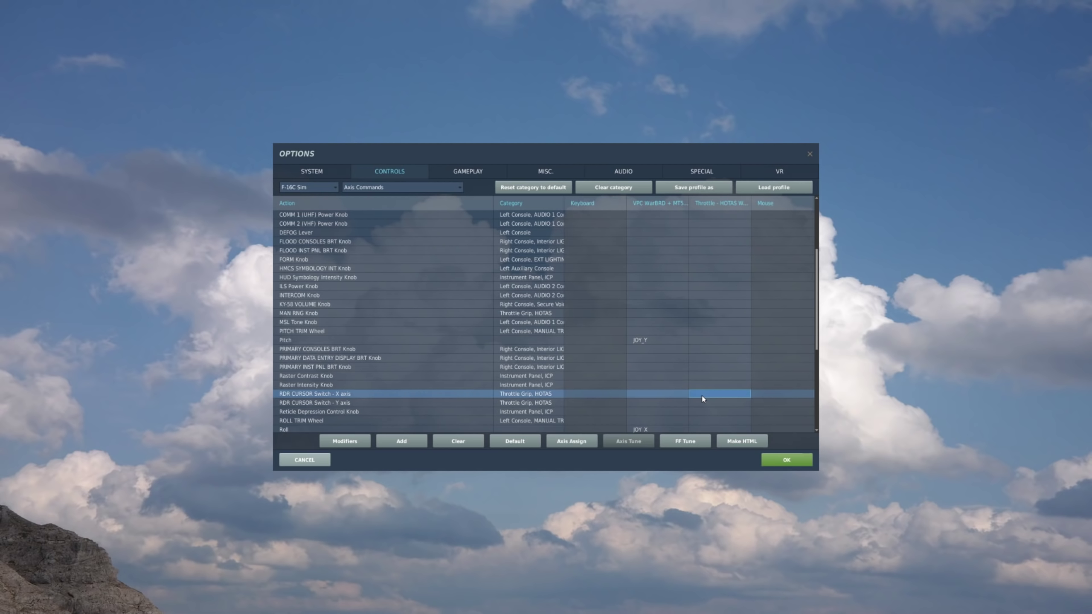
pyautogui.doubleClick(702, 395)
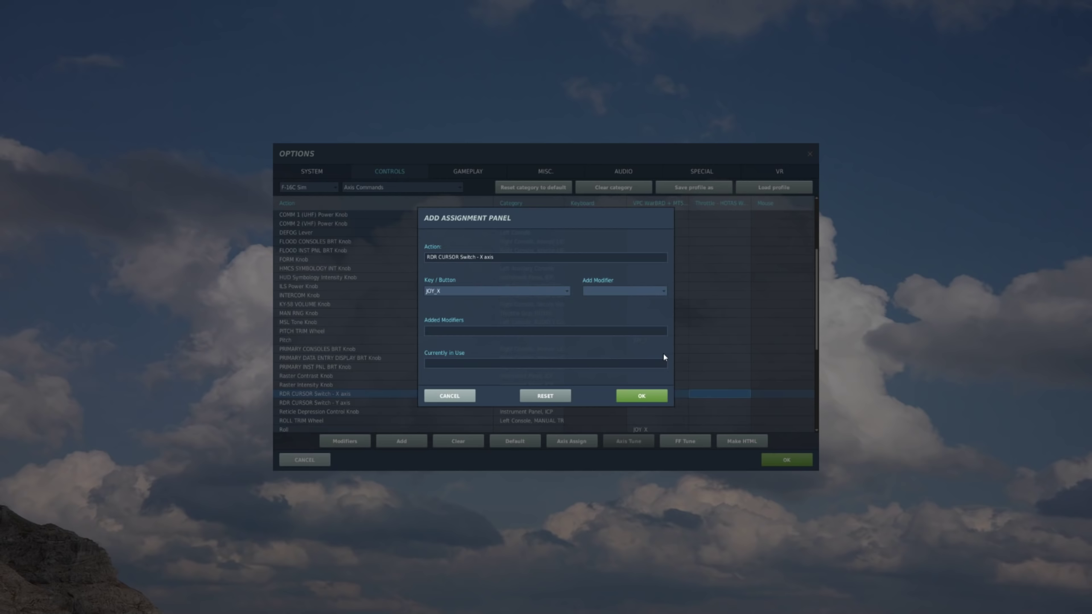
pyautogui.click(640, 400)
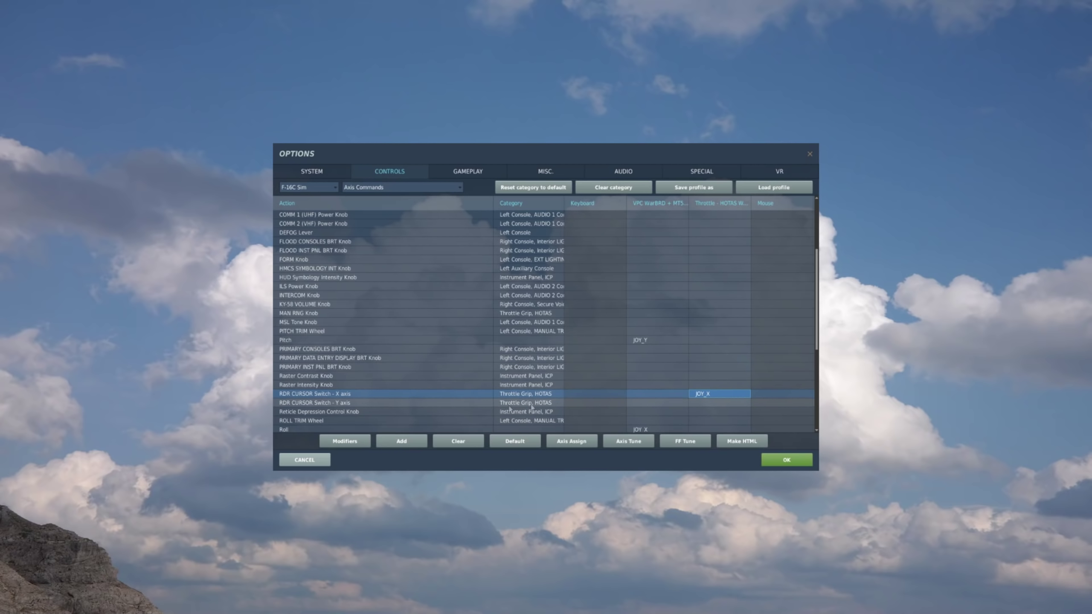
pyautogui.click(708, 406)
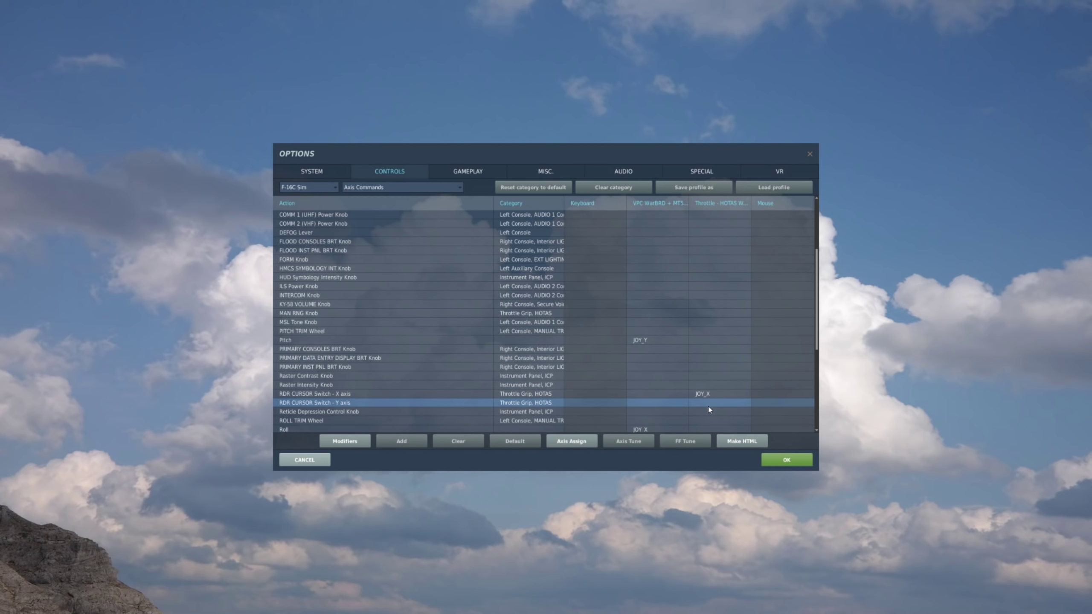
pyautogui.doubleClick(708, 407)
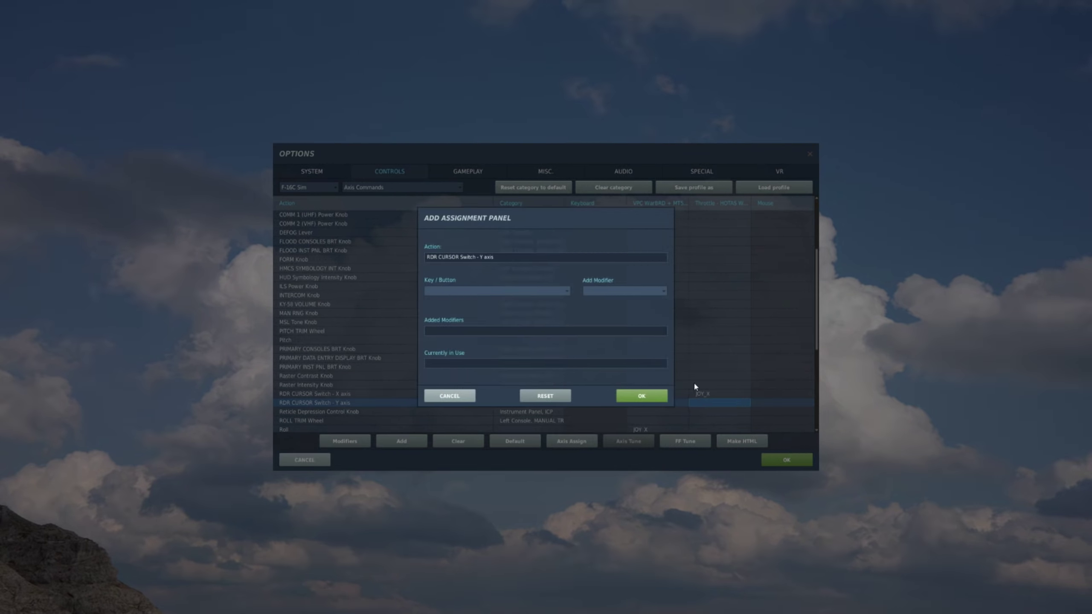
pyautogui.click(640, 395)
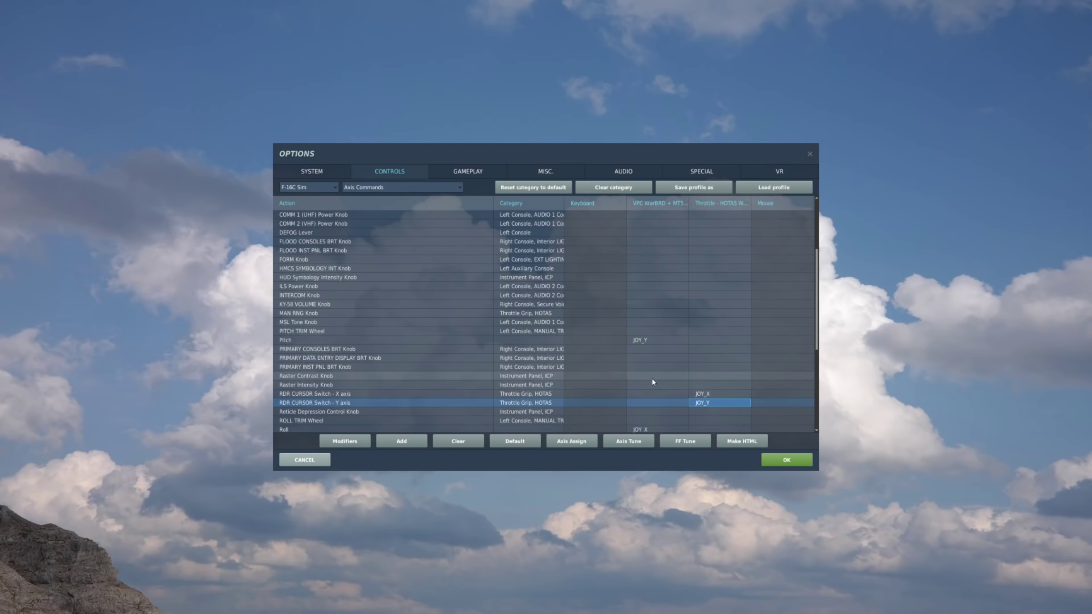
# Return to the HOTAS category and assign the throttle's JOY_BTN7 to SPD BRK Switch (special) - Fwd/RETRACT /OFF
pyautogui.click(413, 185)
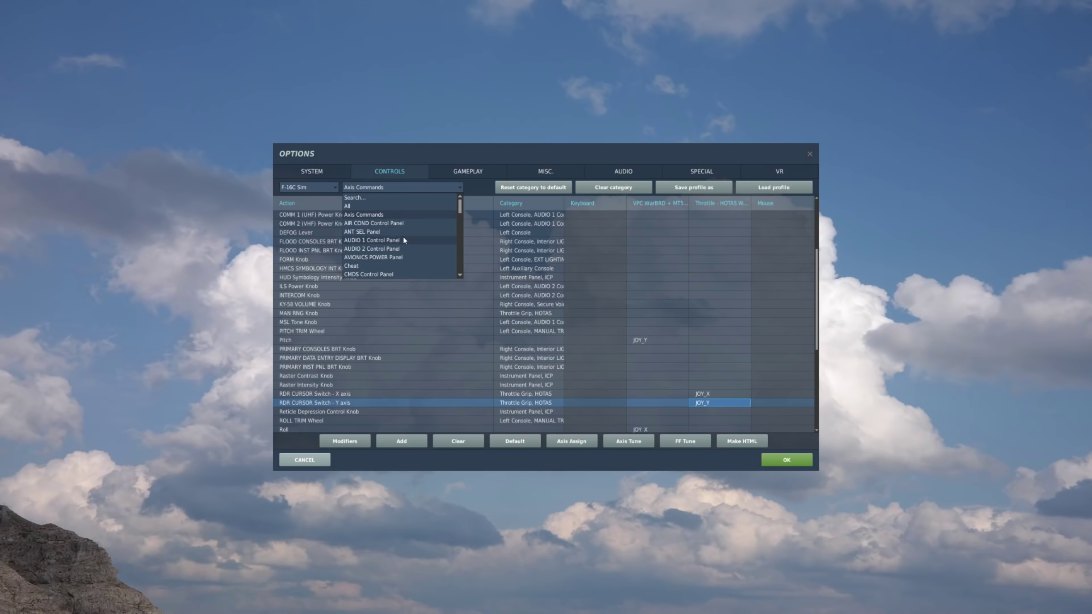
pyautogui.scroll(-2, 404, 240)
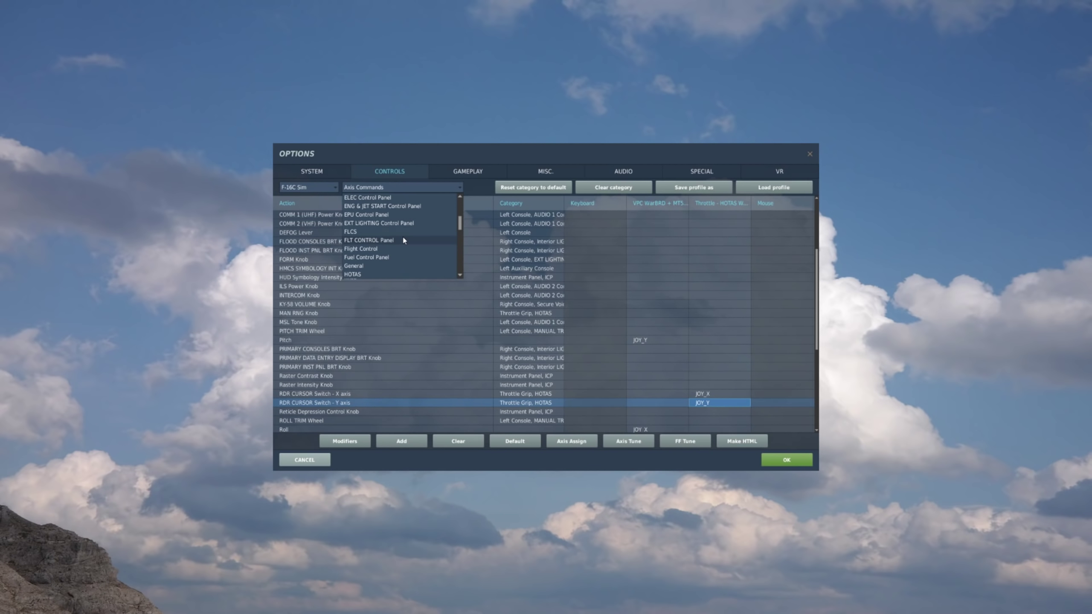
pyautogui.click(372, 274)
pyautogui.scroll(-2, 670, 334)
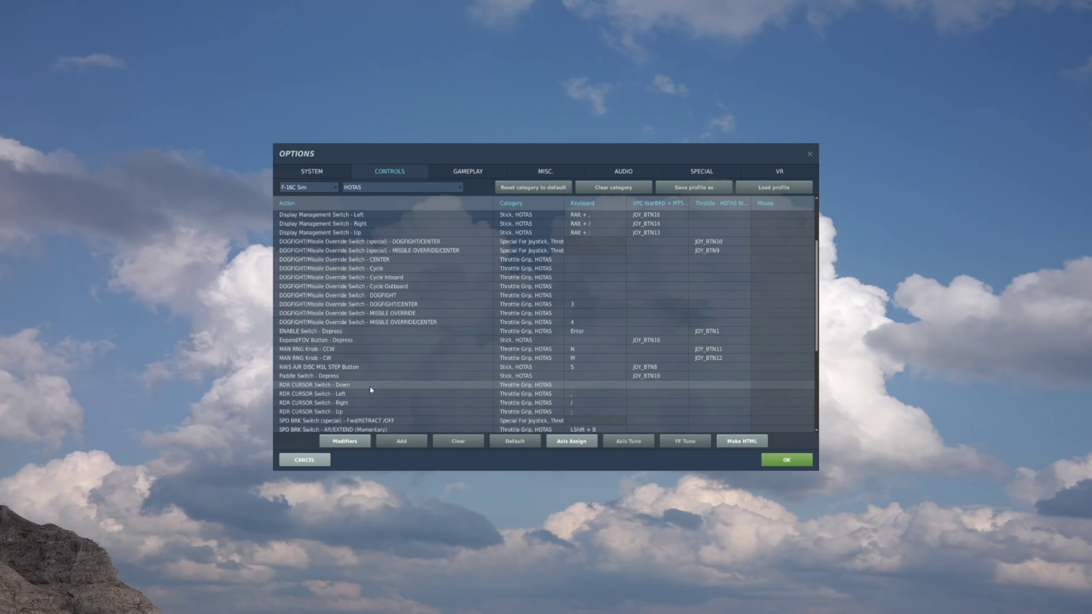
pyautogui.click(360, 412)
pyautogui.scroll(-2, 387, 396)
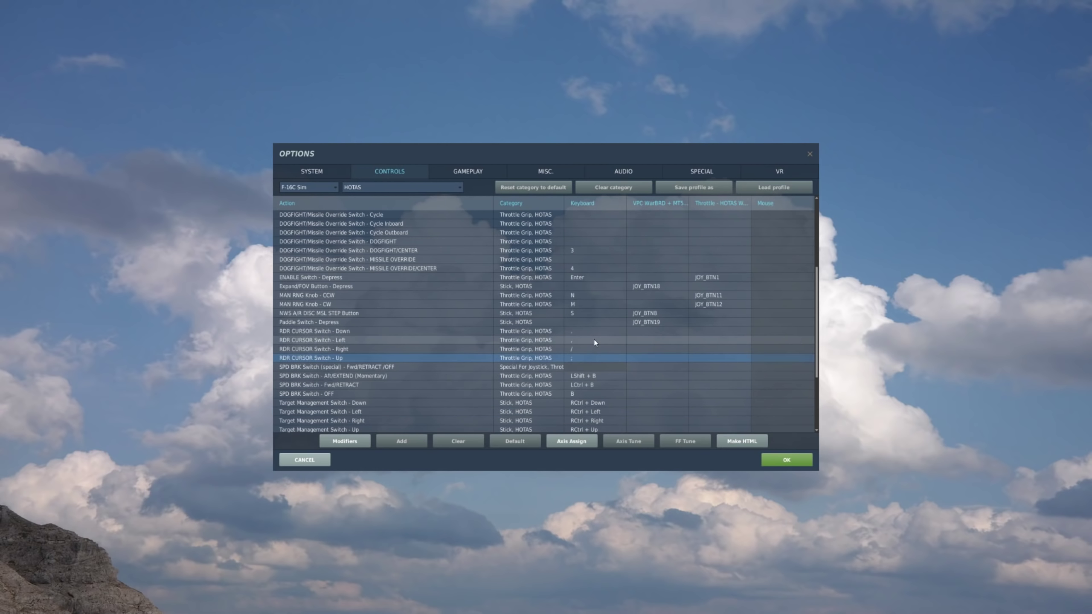
pyautogui.click(331, 367)
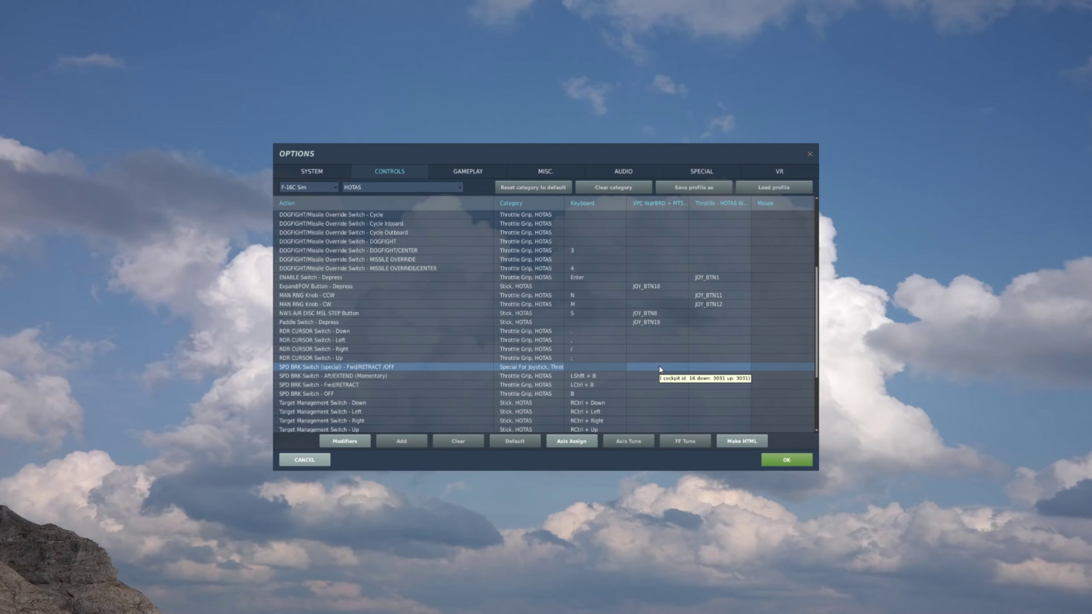
pyautogui.click(715, 373)
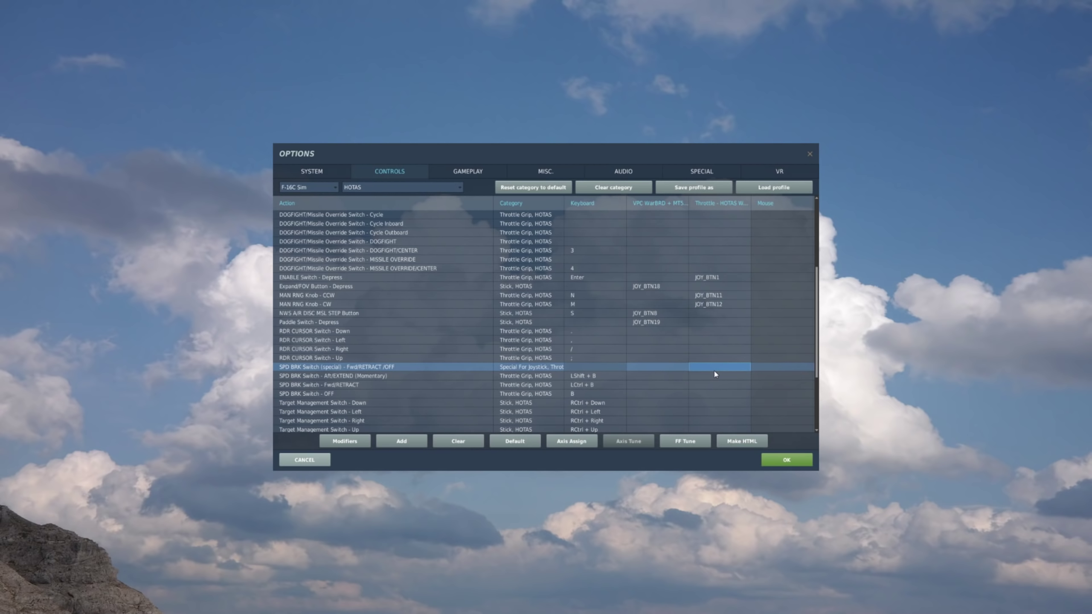
pyautogui.doubleClick(715, 368)
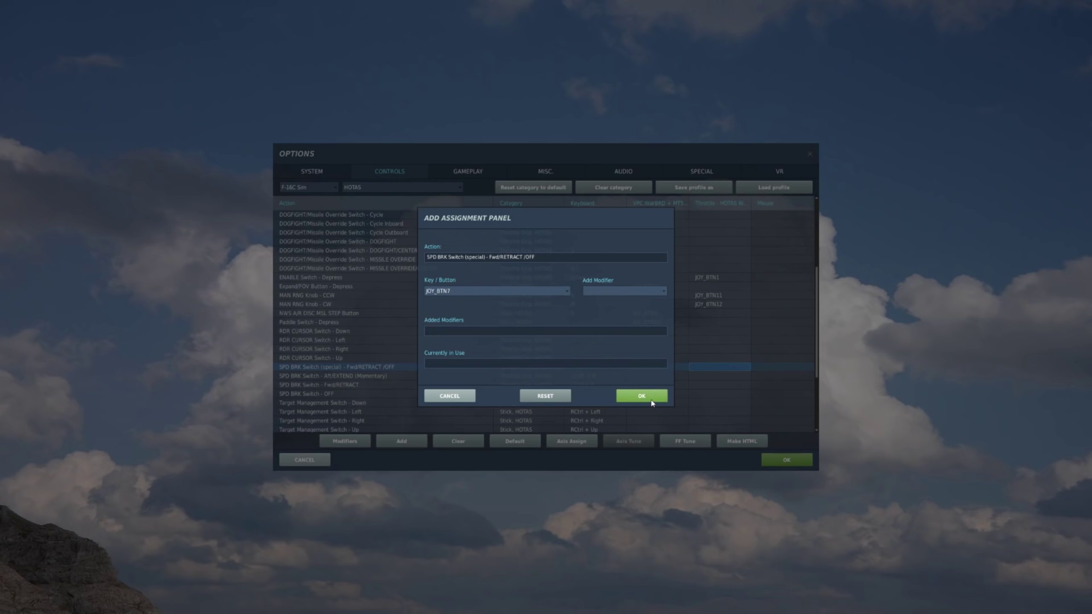
pyautogui.click(619, 395)
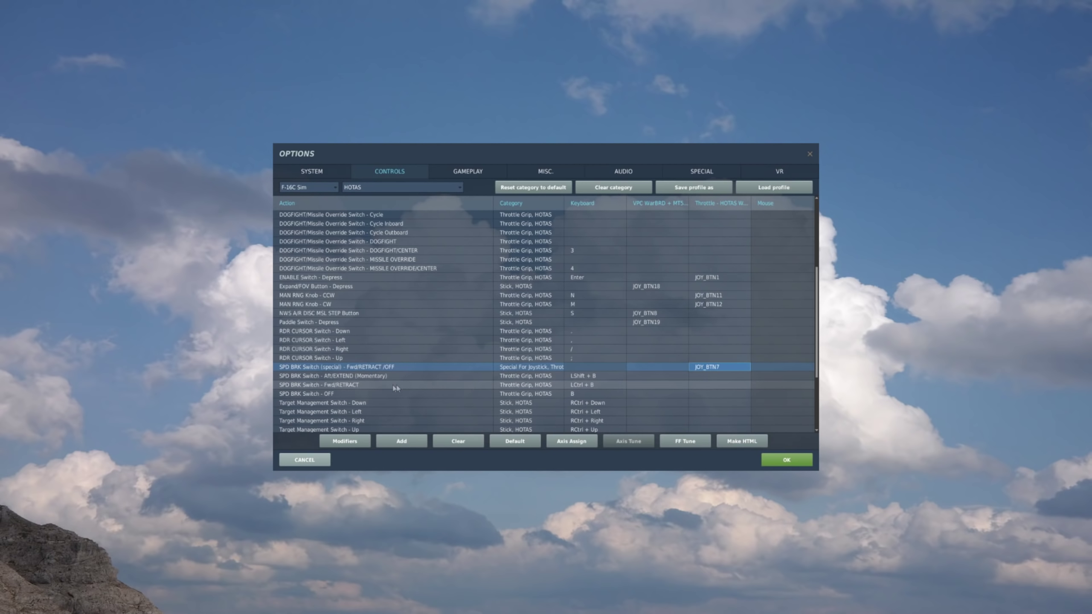
# On the Warthog throttle, assign JOY_BTN8 to SPD BRK Switch - Aft/EXTEND (Momentary)
pyautogui.click(365, 376)
pyautogui.click(713, 377)
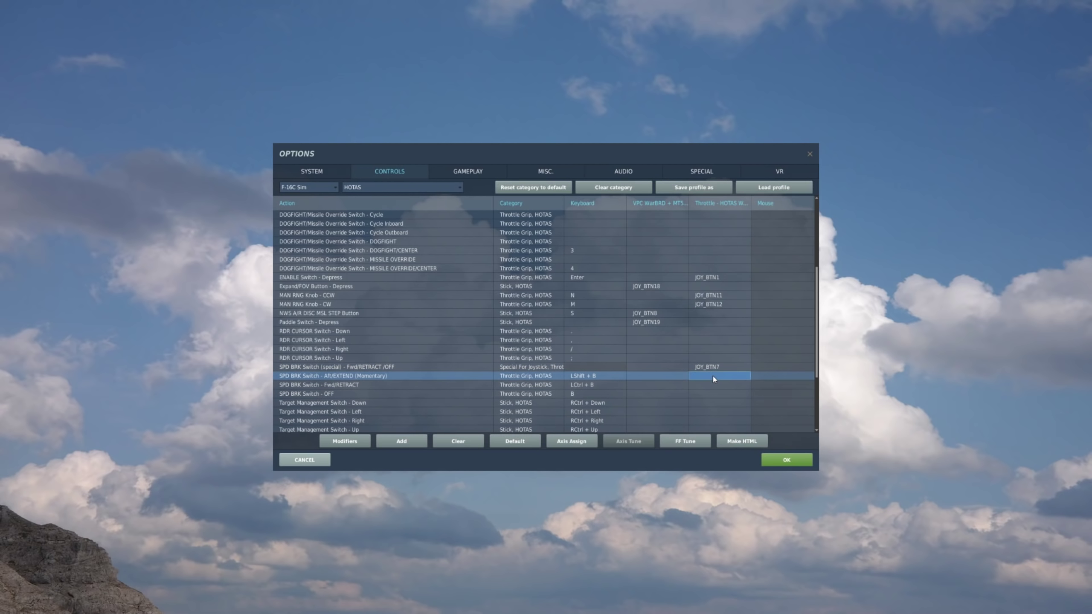
pyautogui.doubleClick(714, 376)
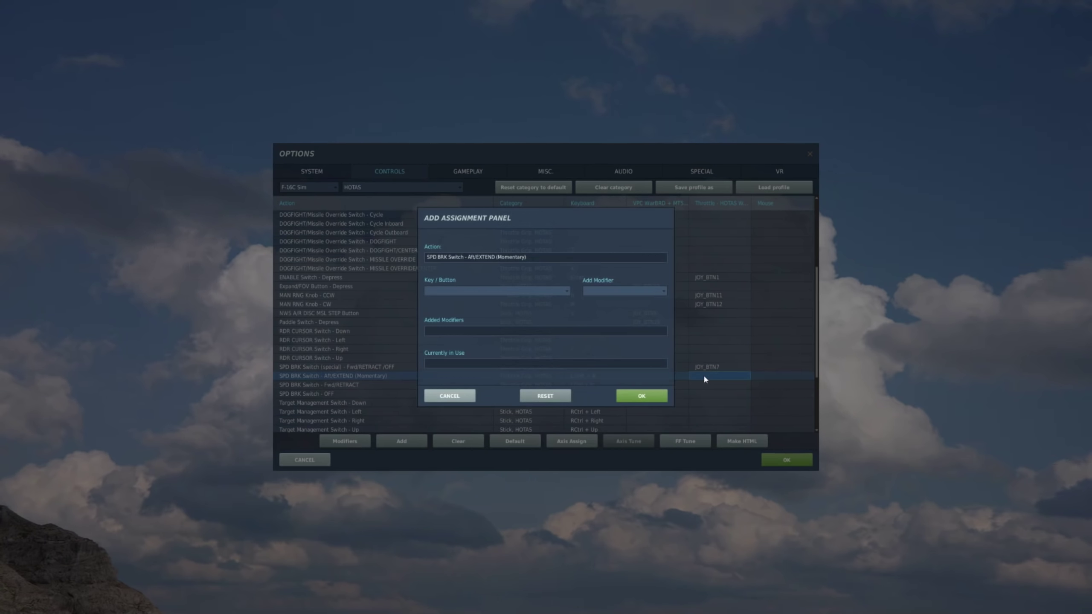
pyautogui.click(642, 396)
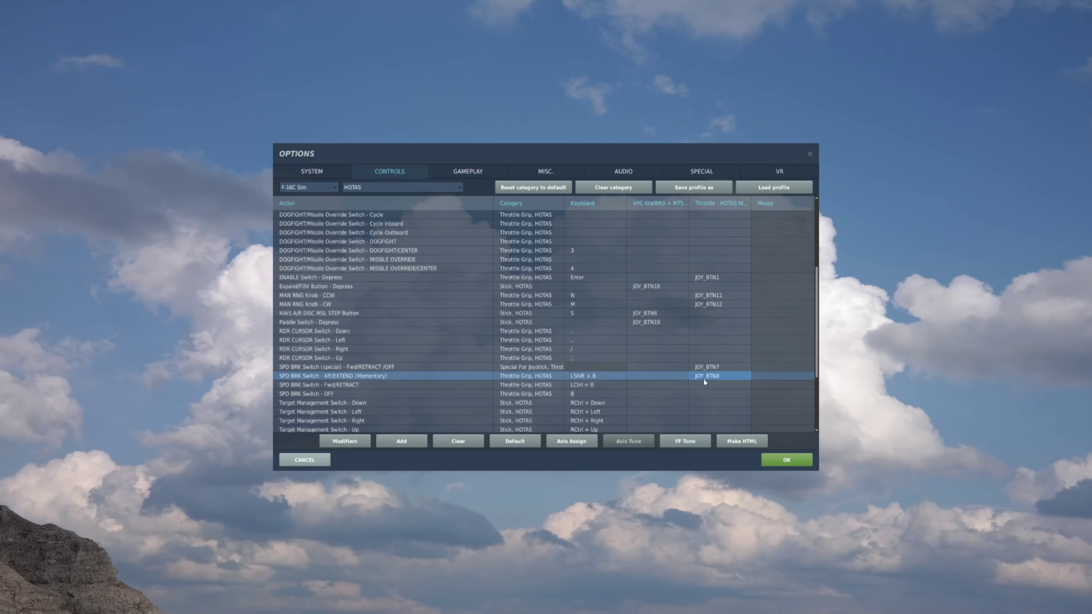
# On the VPC WarBRD joystick, assign JOY_BTN_POV1_D to Target Management Switch - Down and JOY_BTN_POV1_L to Target Management Switch - Left
pyautogui.scroll(-1, 706, 378)
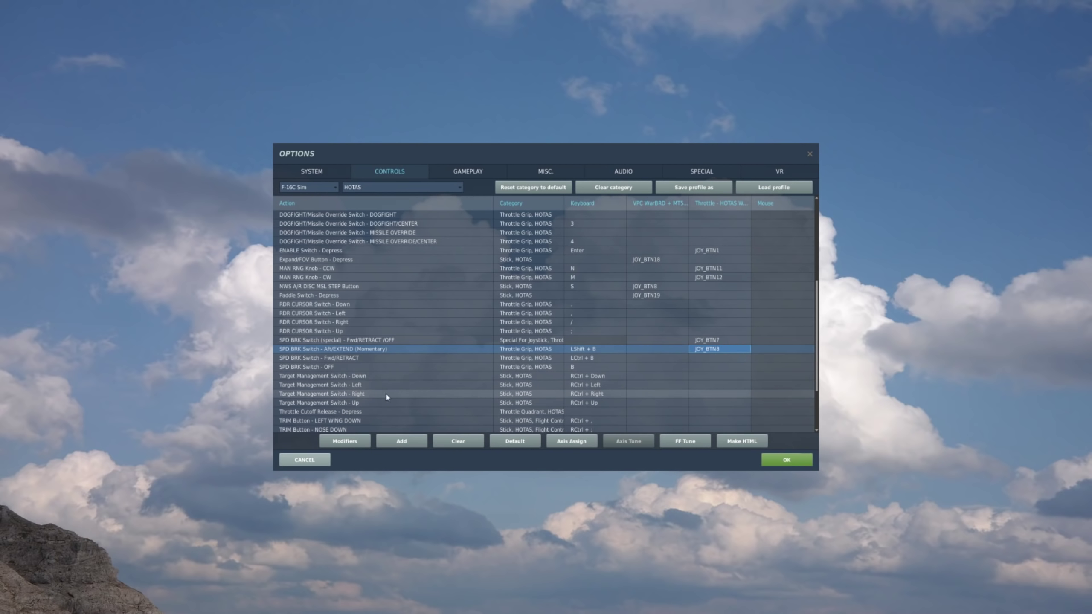
pyautogui.click(375, 376)
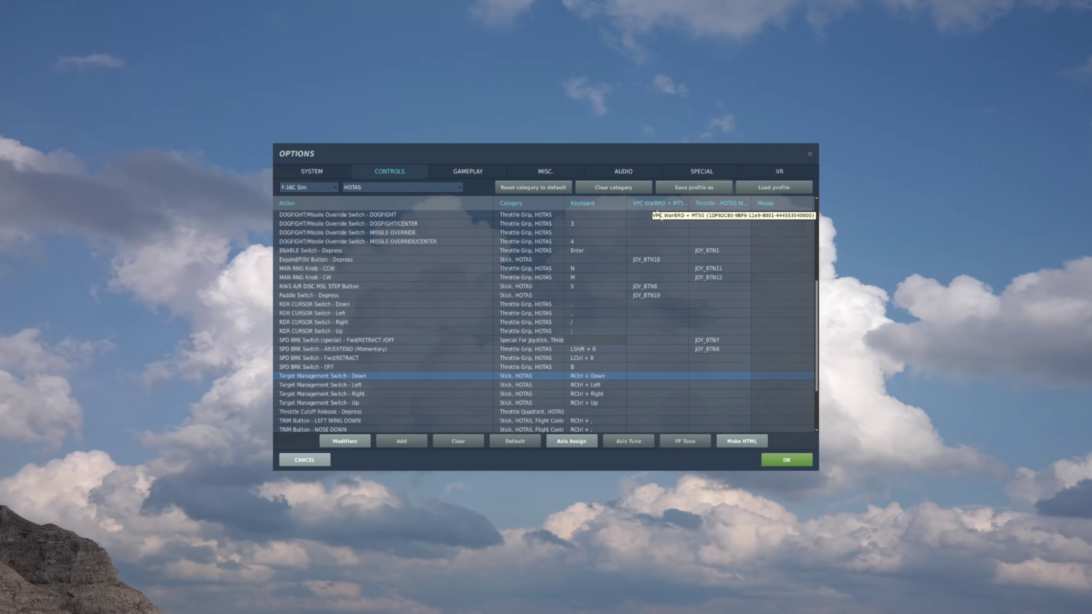
pyautogui.click(648, 376)
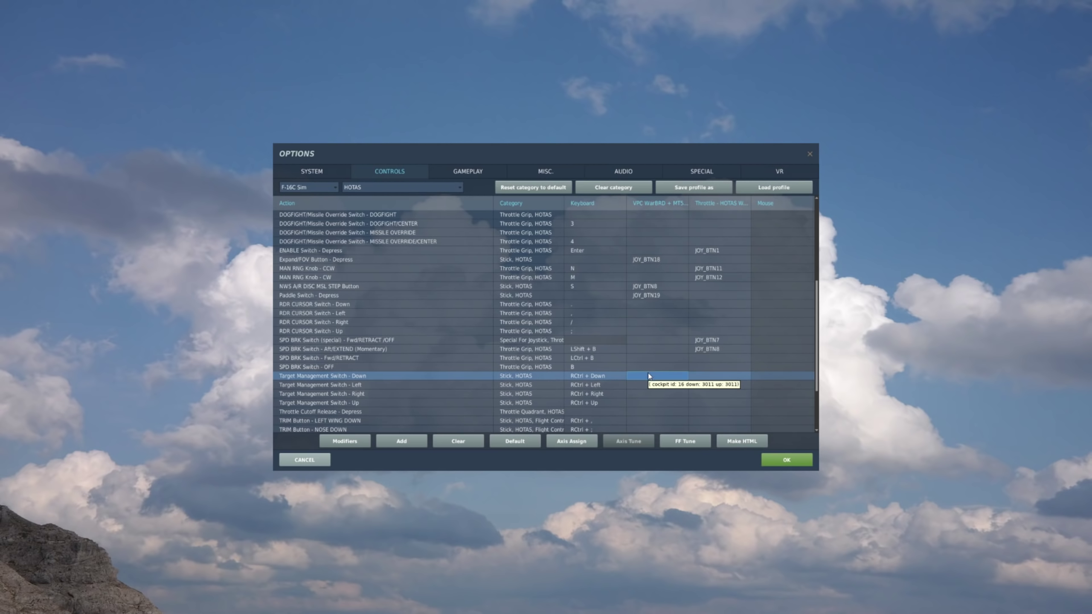
pyautogui.doubleClick(648, 374)
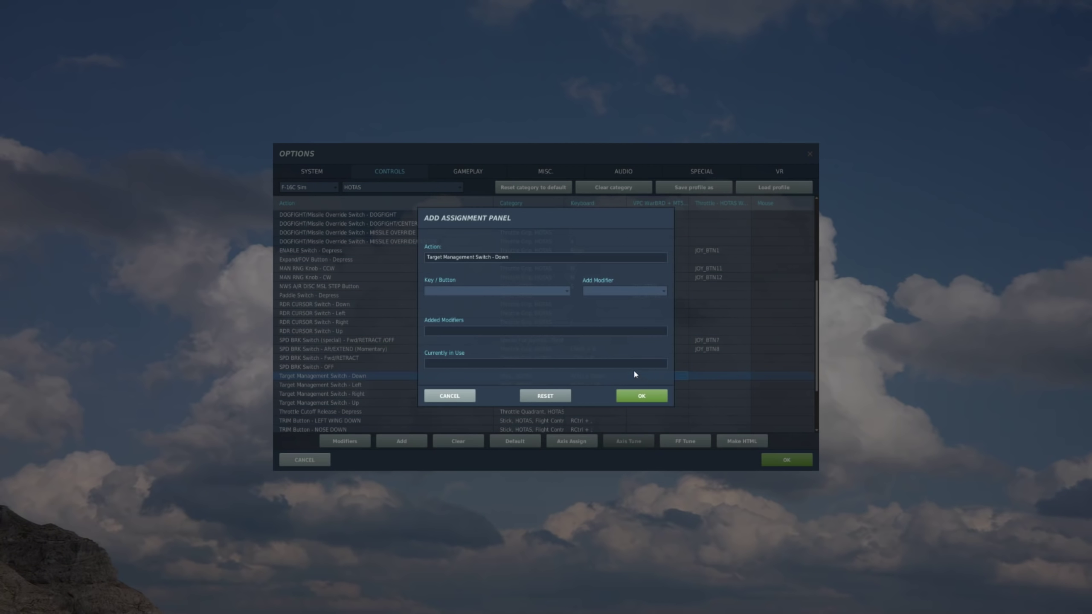
pyautogui.click(642, 401)
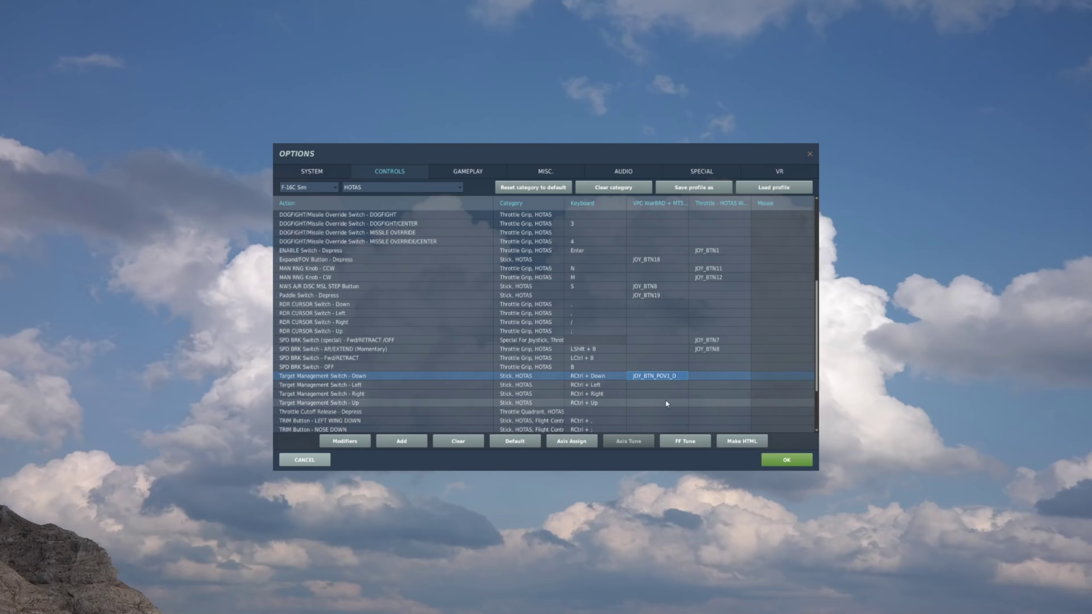
pyautogui.click(650, 386)
pyautogui.doubleClick(650, 386)
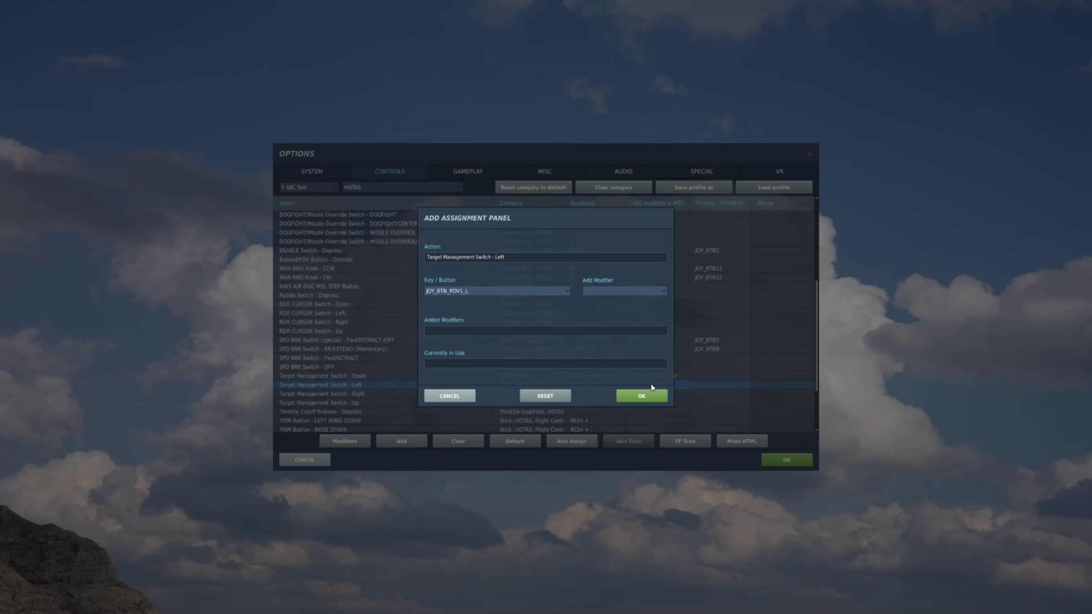
pyautogui.click(647, 394)
# On the VPC WarBRD joystick, assign JOY_BTN_POV1_R to Target Management Switch - Right and JOY_BTN_POV1_U to Target Management Switch - Up
pyautogui.click(649, 393)
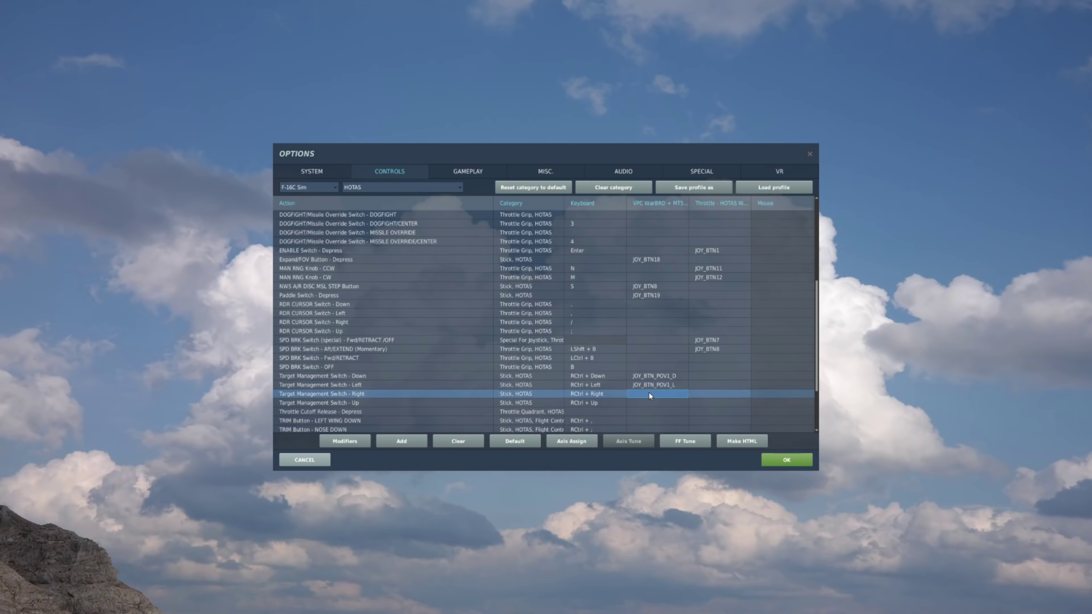
pyautogui.doubleClick(649, 393)
pyautogui.click(644, 398)
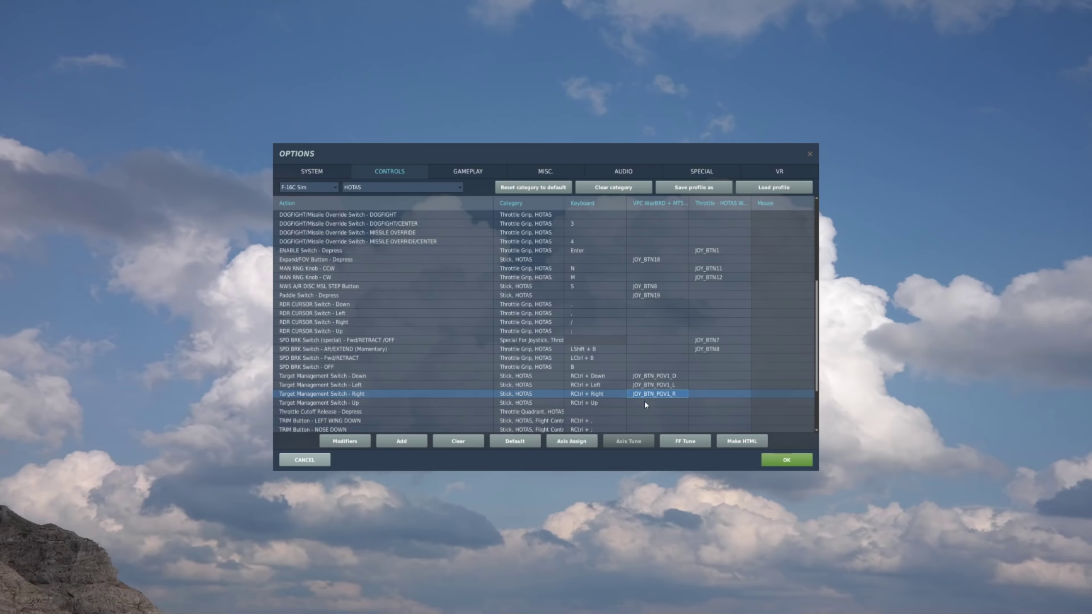
pyautogui.click(645, 403)
pyautogui.doubleClick(645, 403)
pyautogui.click(644, 398)
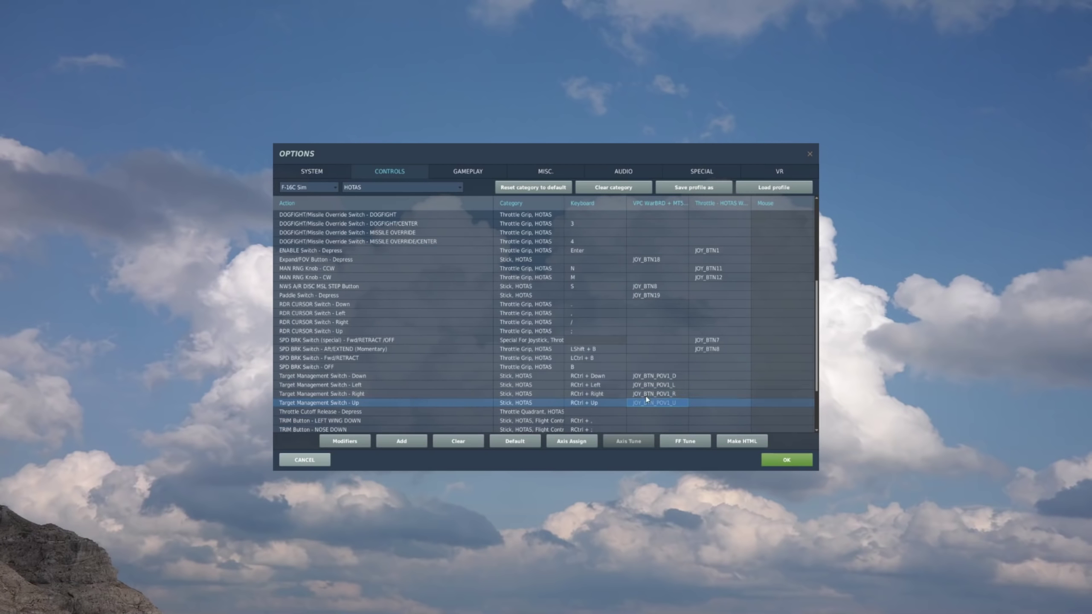
# On the VPC WarBRD joystick, assign JOY_BTN12 to TRIM Button - LEFT WING DOWN and JOY_BTN9 to TRIM Button - NOSE DOWN
pyautogui.scroll(-3, 665, 369)
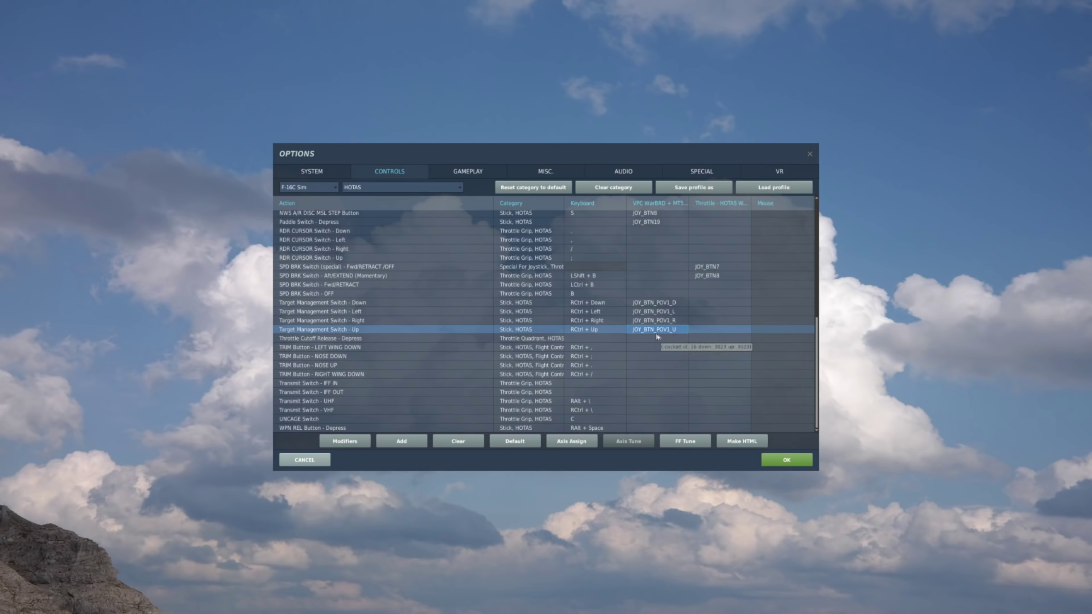
pyautogui.click(355, 347)
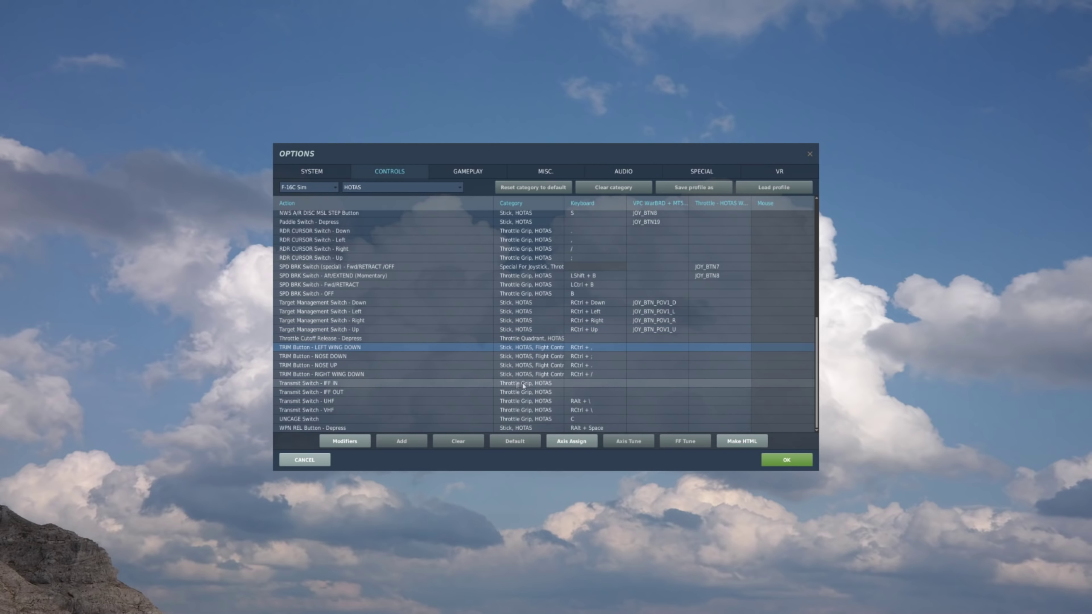
pyautogui.doubleClick(658, 347)
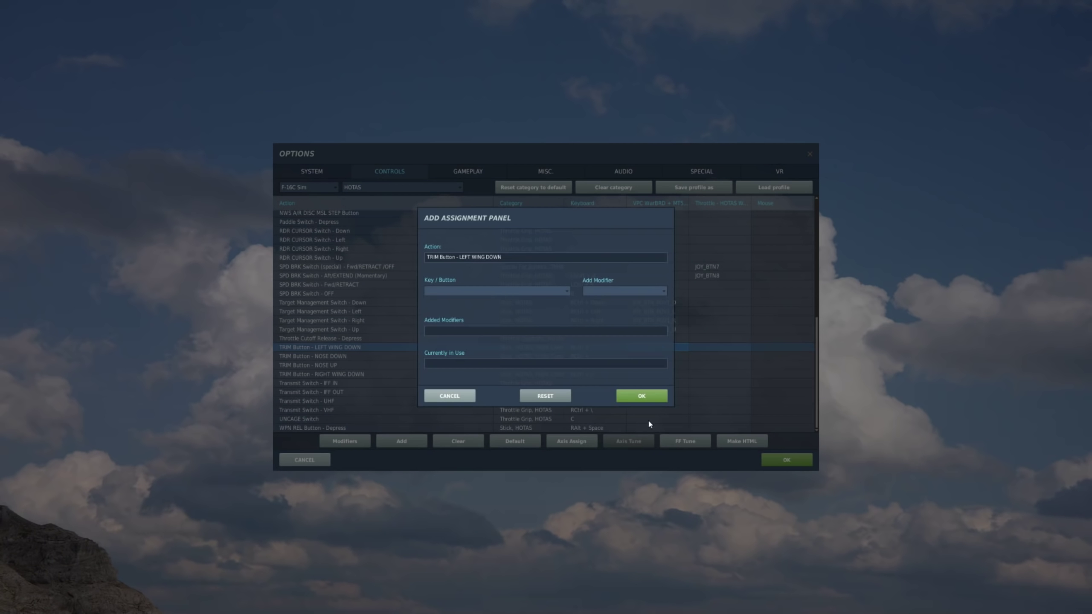
pyautogui.press('Return')
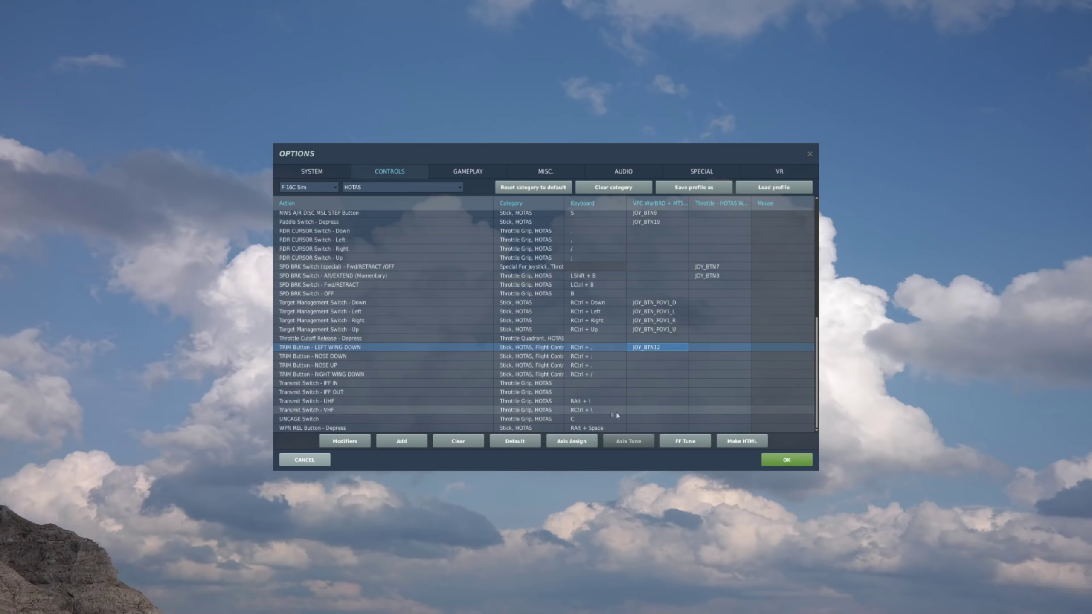
pyautogui.doubleClick(652, 360)
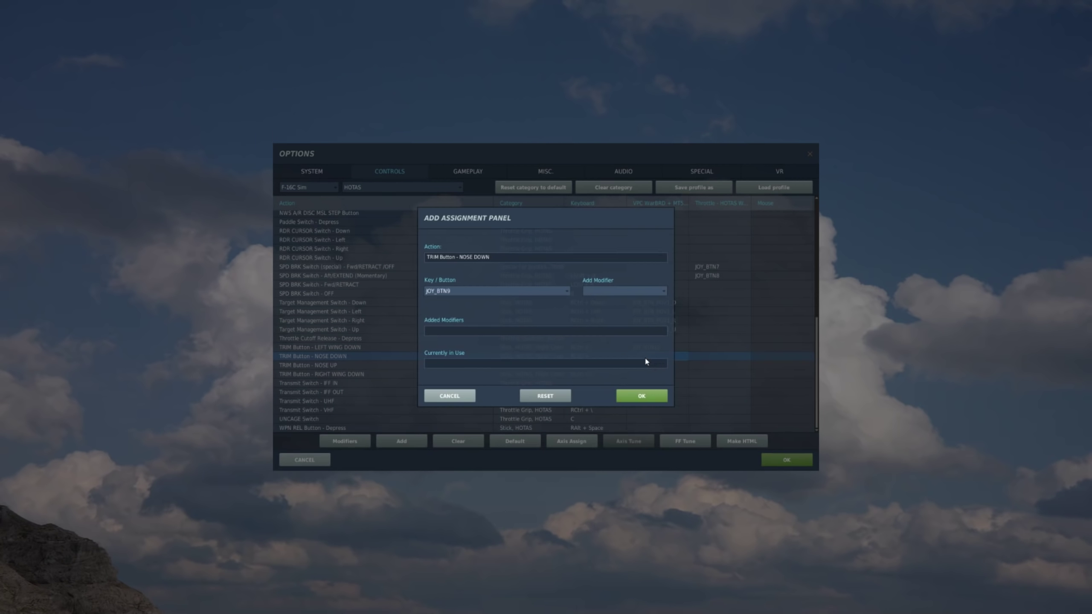
pyautogui.click(641, 398)
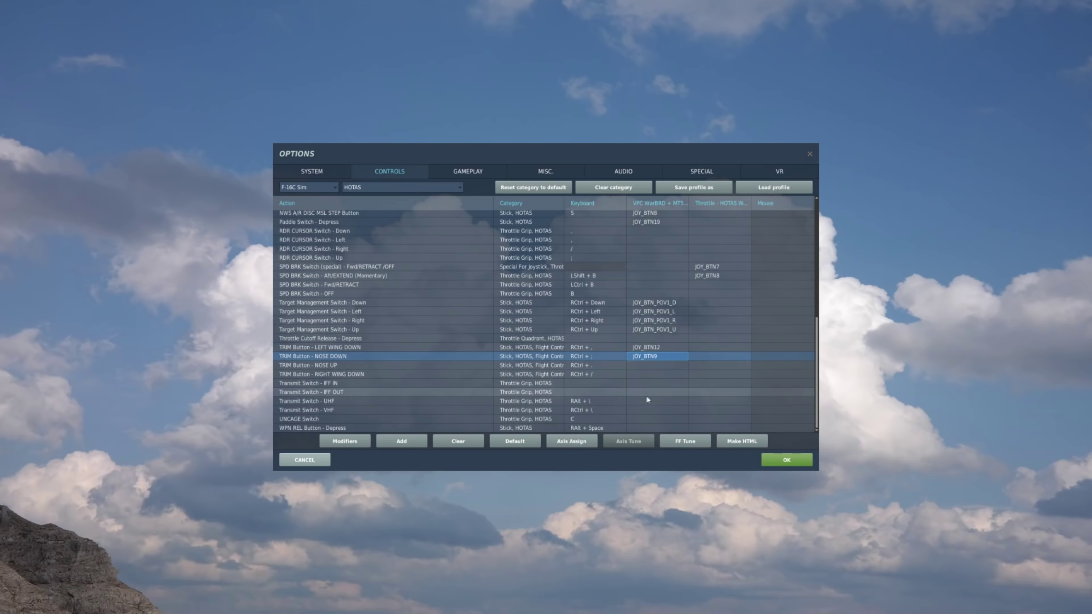
# On the VPC WarBRD joystick, assign JOY_BTN11 to TRIM Button - NOSE UP and JOY_BTN10 to TRIM Button - RIGHT WING DOWN
pyautogui.doubleClick(680, 365)
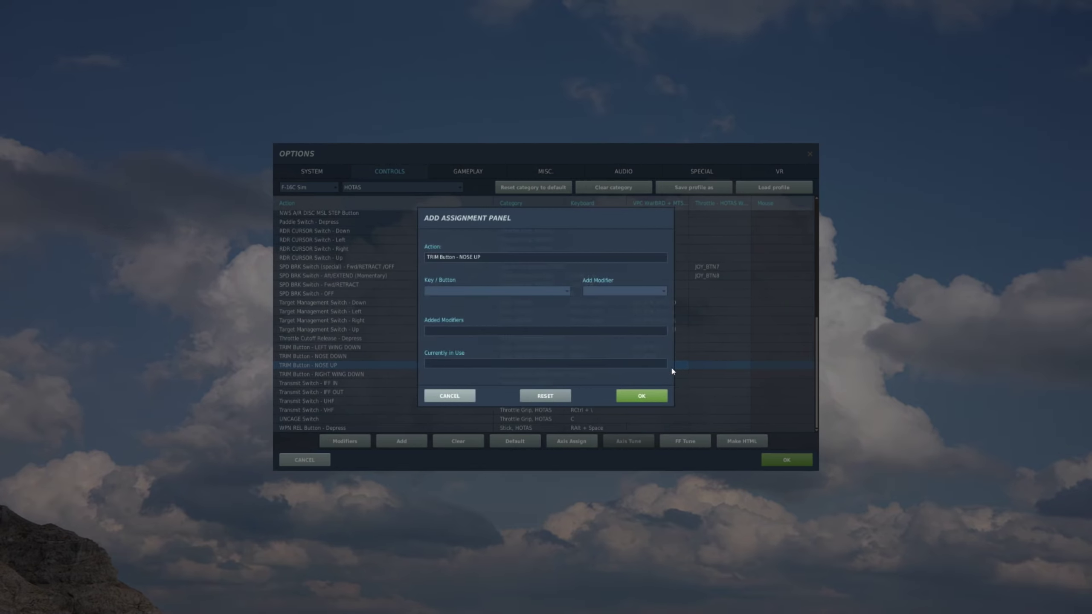
pyautogui.click(632, 395)
pyautogui.click(641, 375)
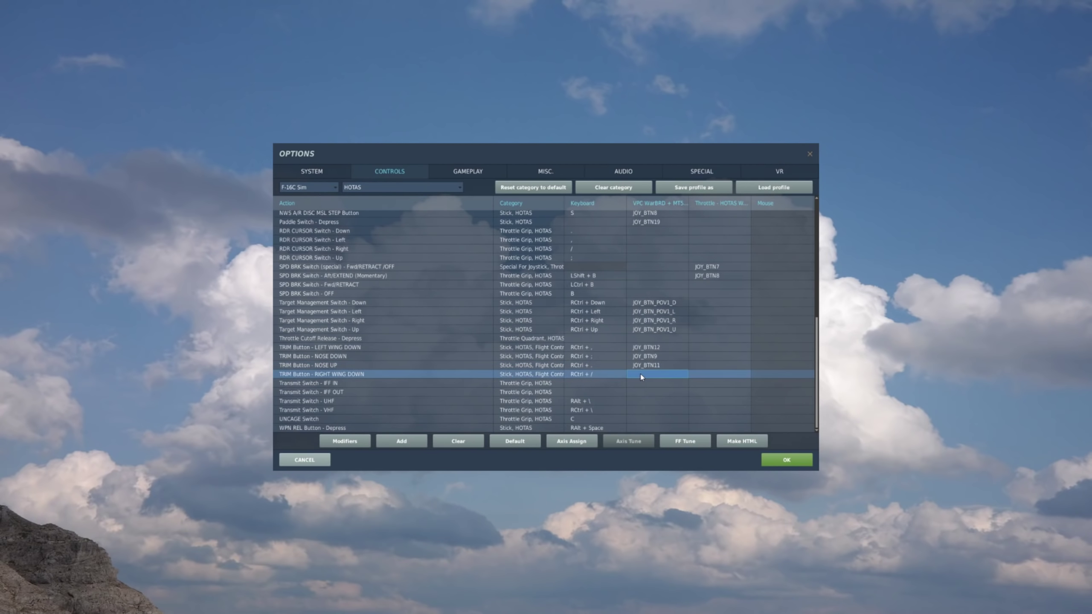
pyautogui.doubleClick(643, 374)
pyautogui.click(651, 396)
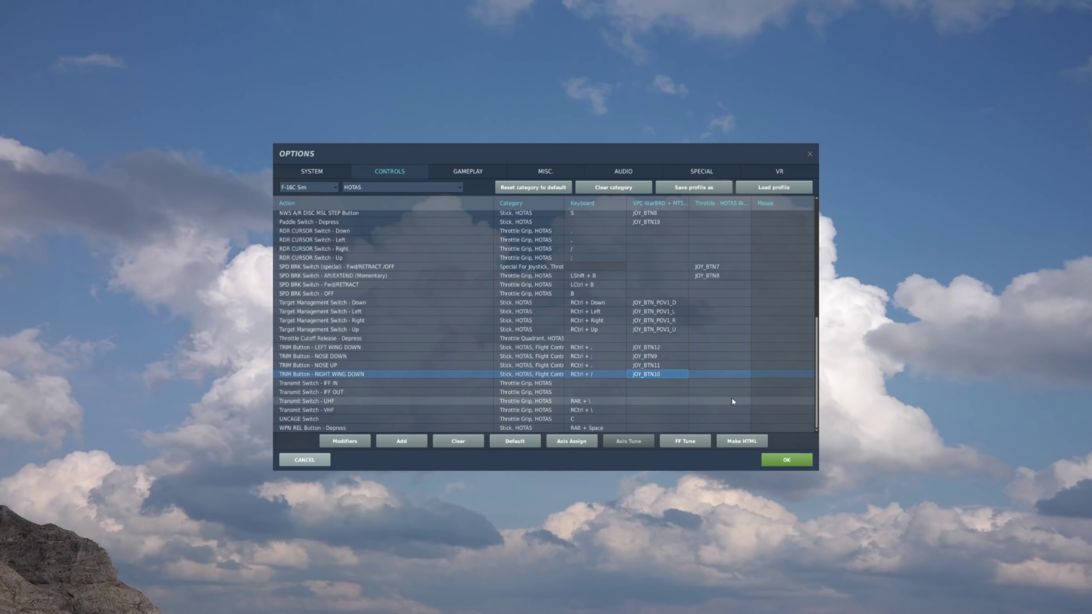
pyautogui.click(666, 383)
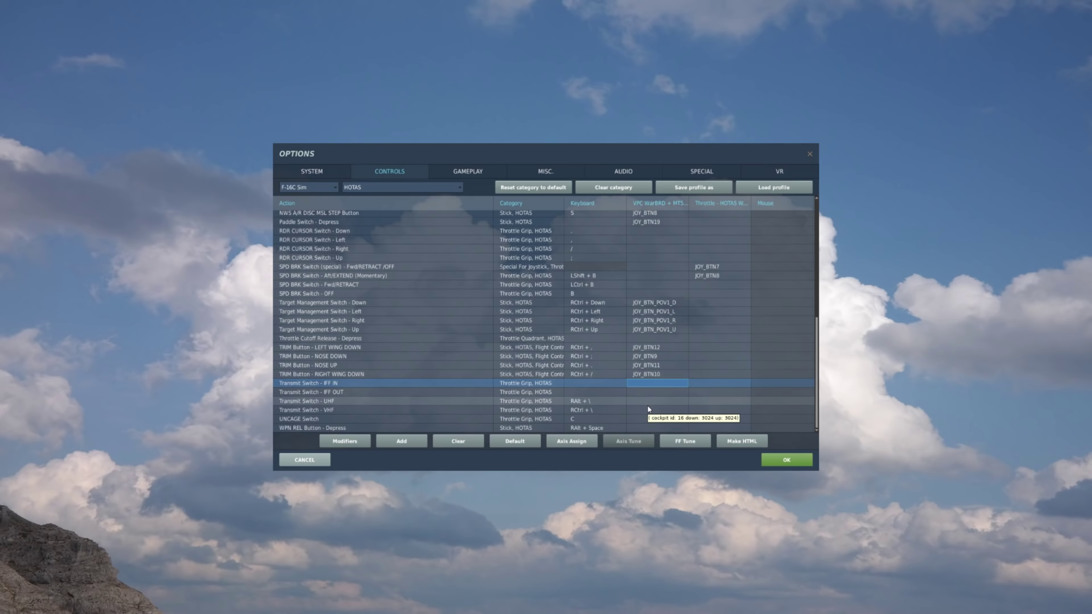
pyautogui.doubleClick(640, 384)
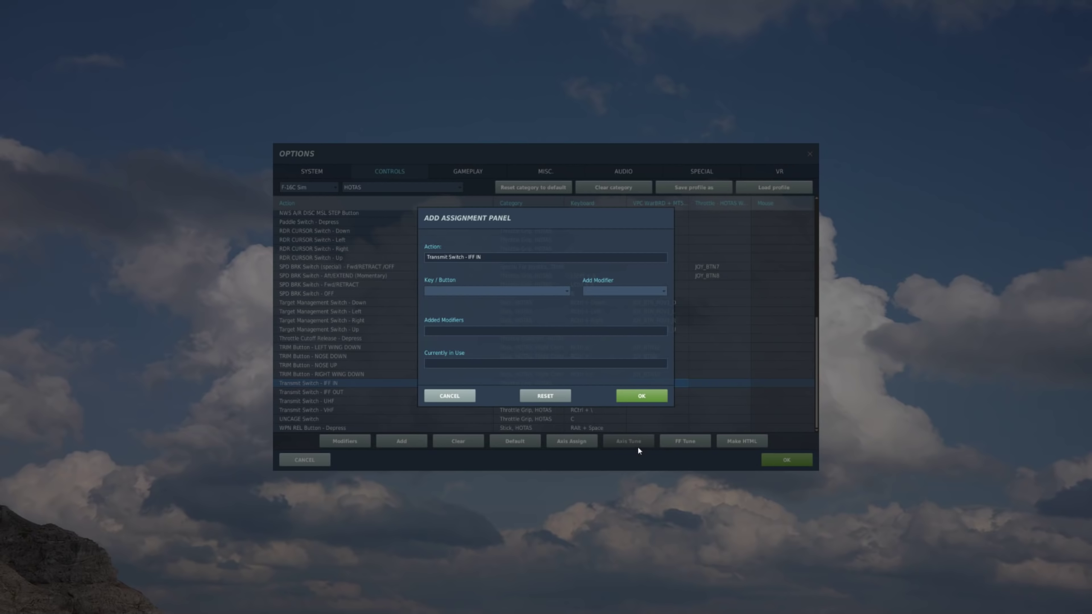
pyautogui.click(445, 396)
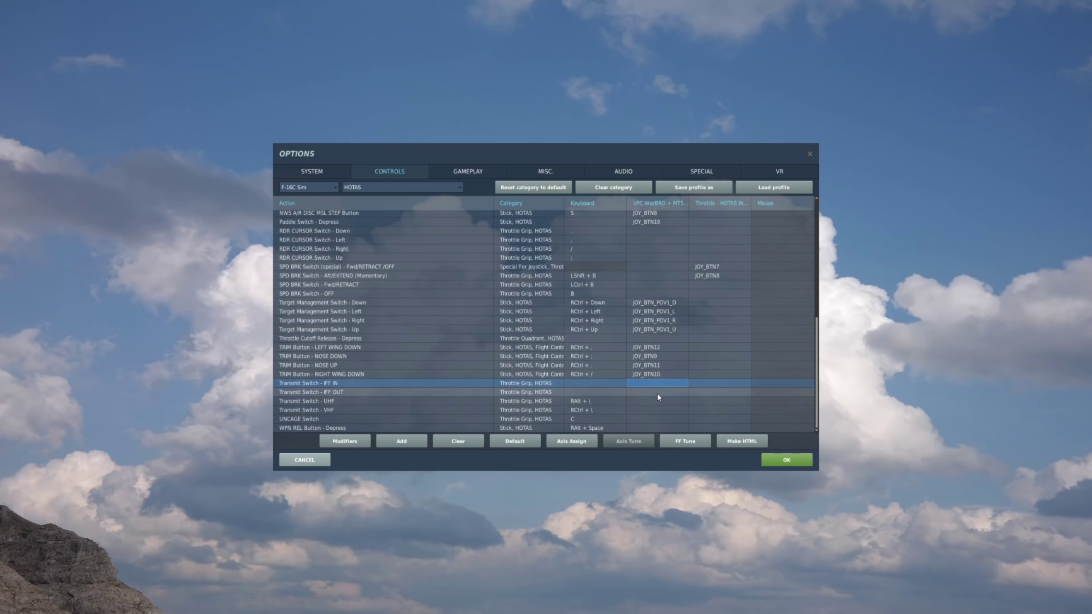
# On the Warthog throttle, assign JOY_BTN4 to Transmit Switch - IFF IN and JOY_BTN6 to Transmit Switch - IFF OUT
pyautogui.doubleClick(714, 382)
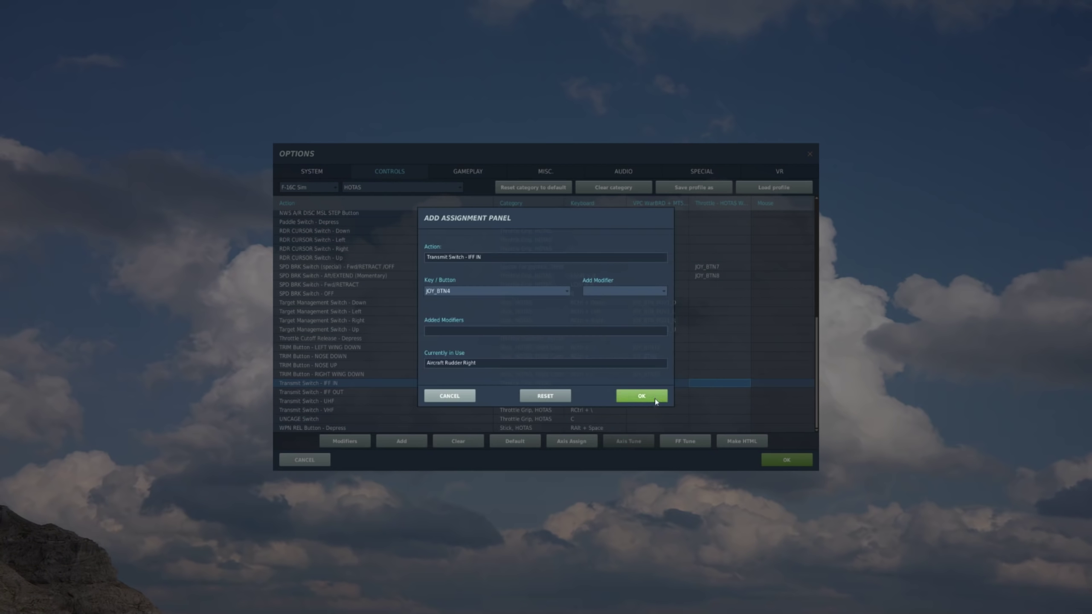
pyautogui.click(648, 397)
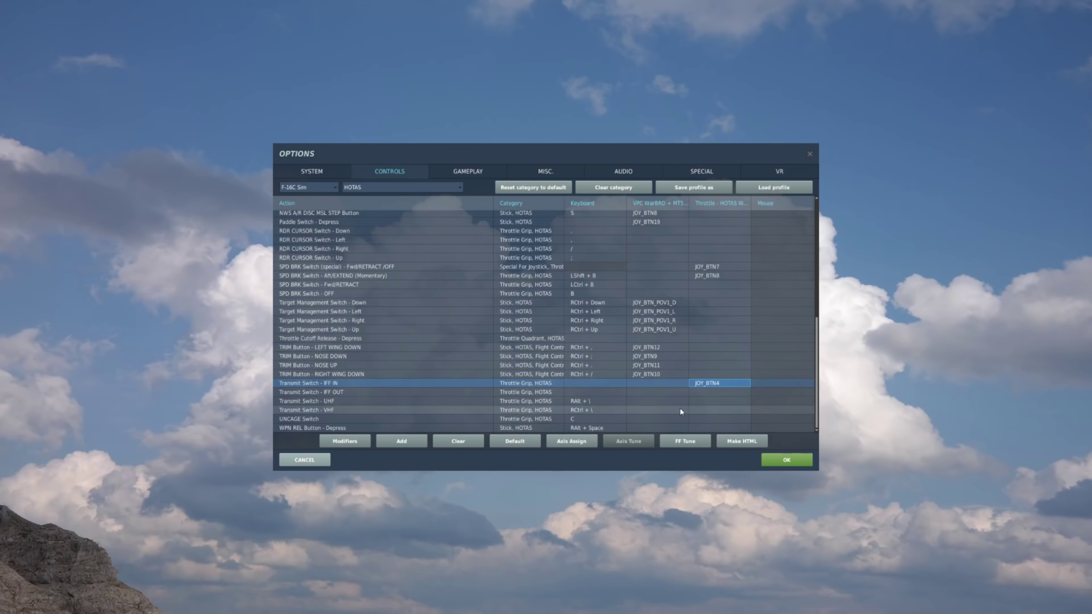
pyautogui.doubleClick(708, 393)
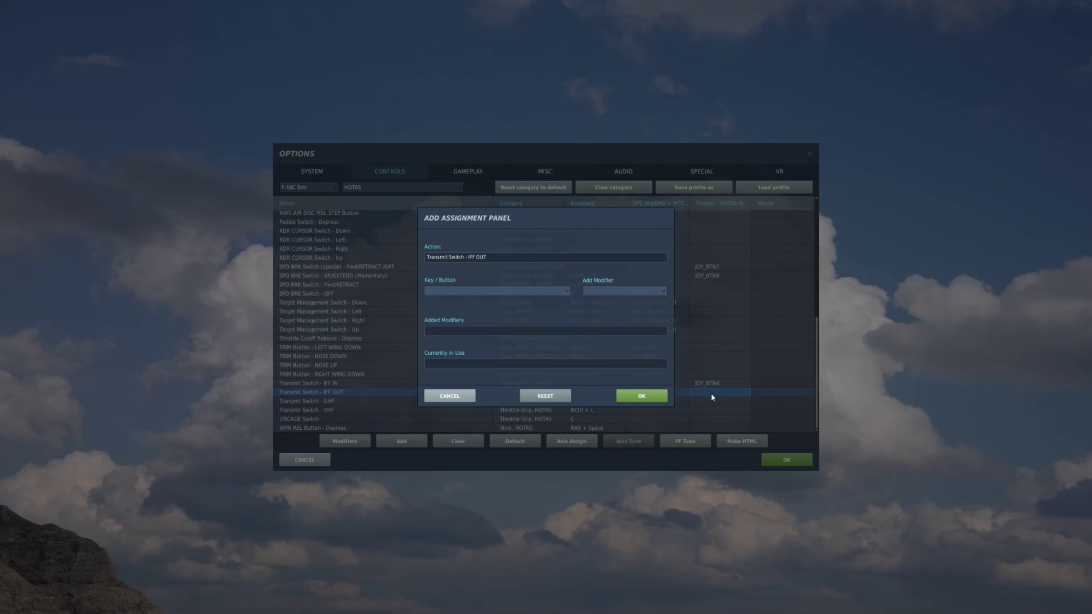
pyautogui.click(636, 396)
# On the Warthog throttle, assign JOY_BTN3 to Transmit Switch - UHF and JOY_BTN5 to Transmit Switch - VHF
pyautogui.doubleClick(700, 400)
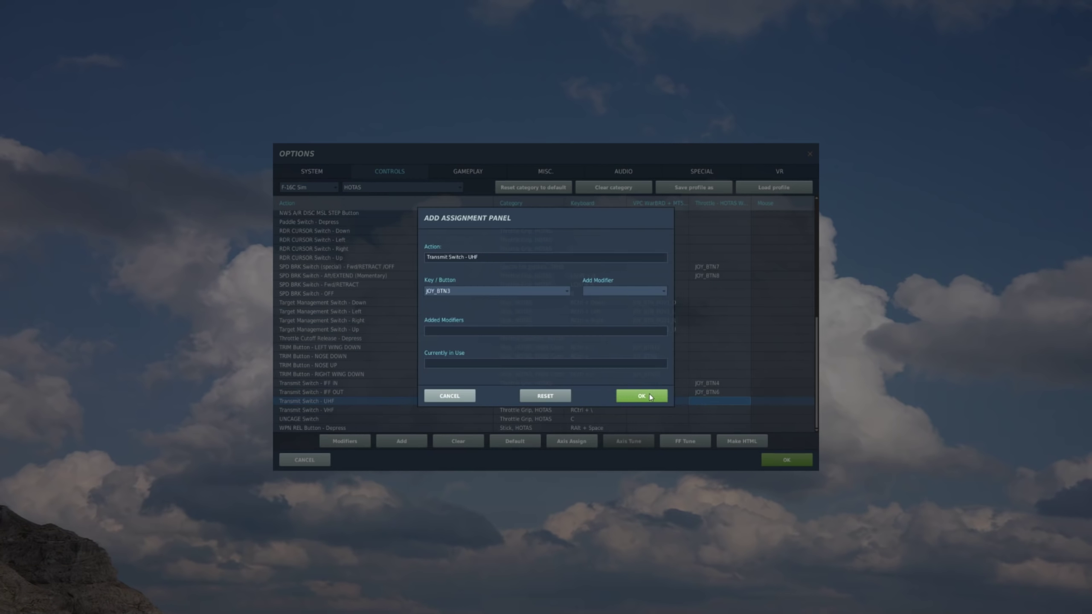
pyautogui.click(650, 398)
pyautogui.doubleClick(712, 408)
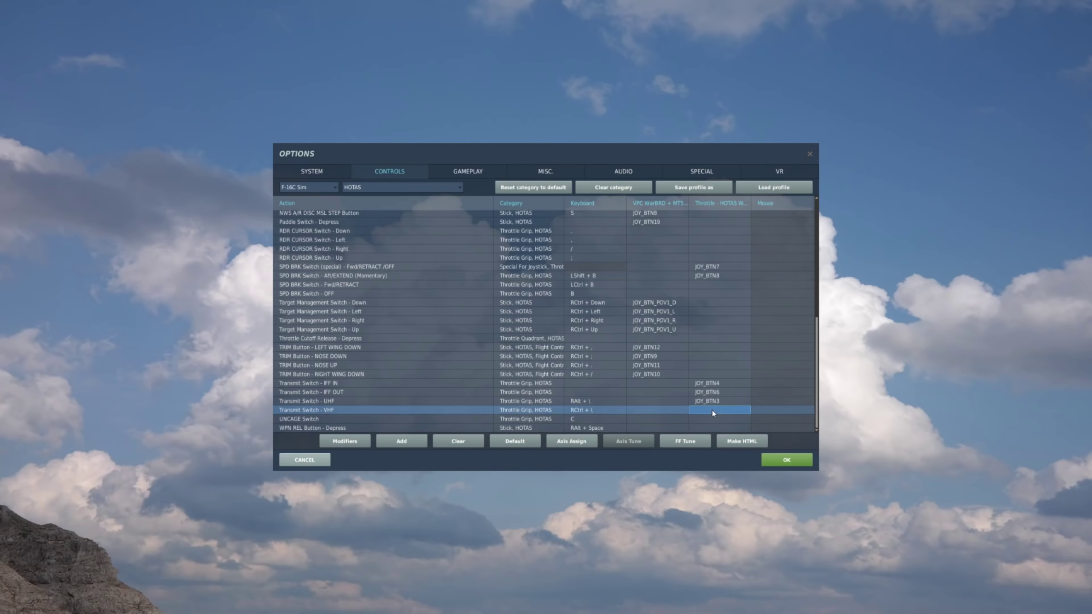
pyautogui.click(656, 399)
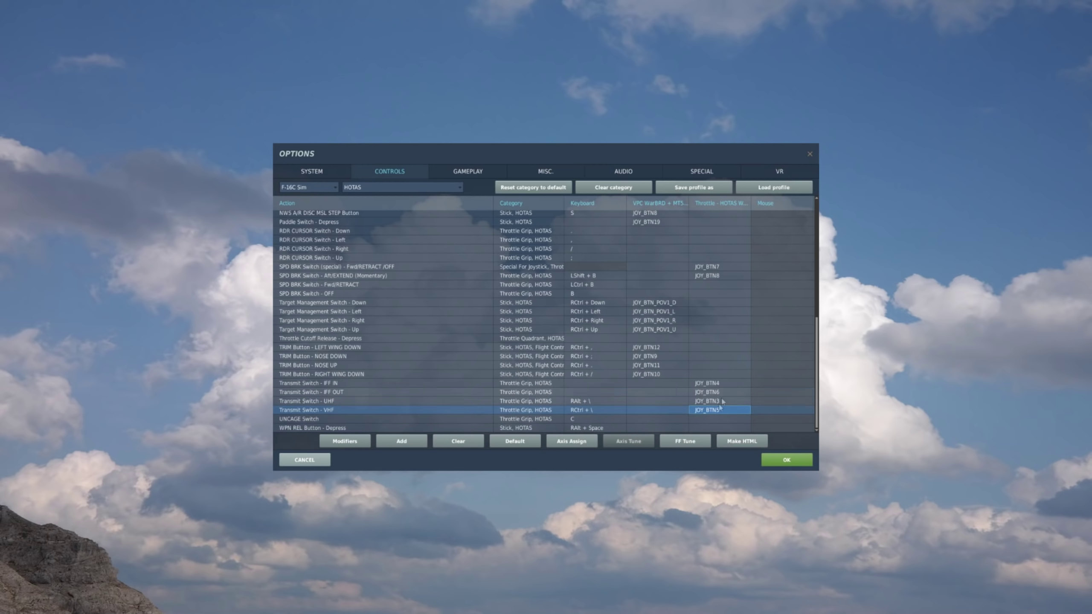
# Assign the throttle's JOY_BTN2 to UNCAGE Switch and the VPC WarBRD joystick's JOY_BTN3 to WPN REL Button - Depress
pyautogui.doubleClick(724, 419)
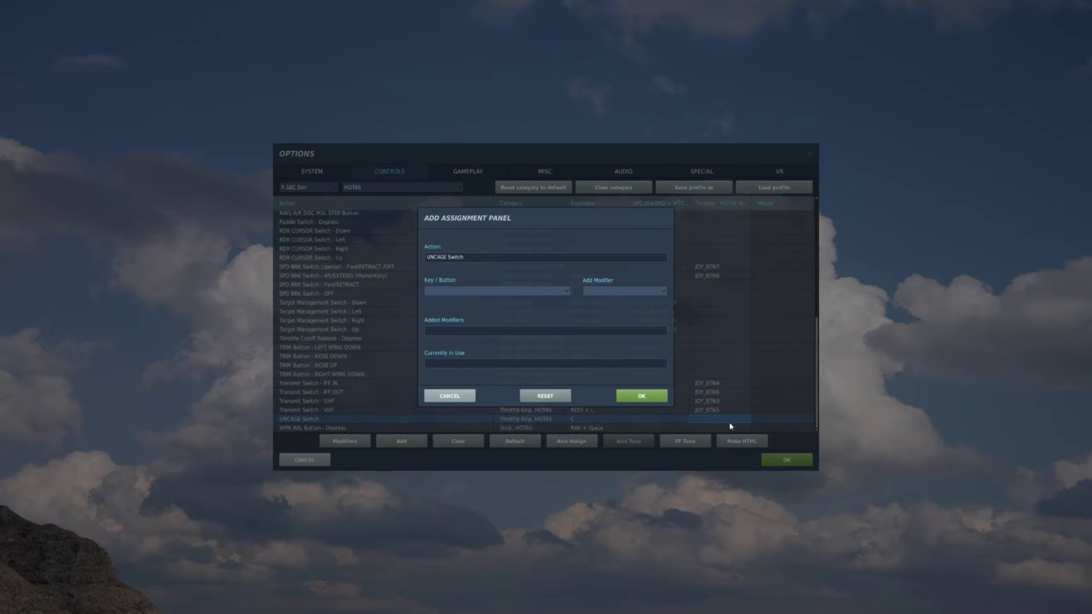
pyautogui.click(660, 398)
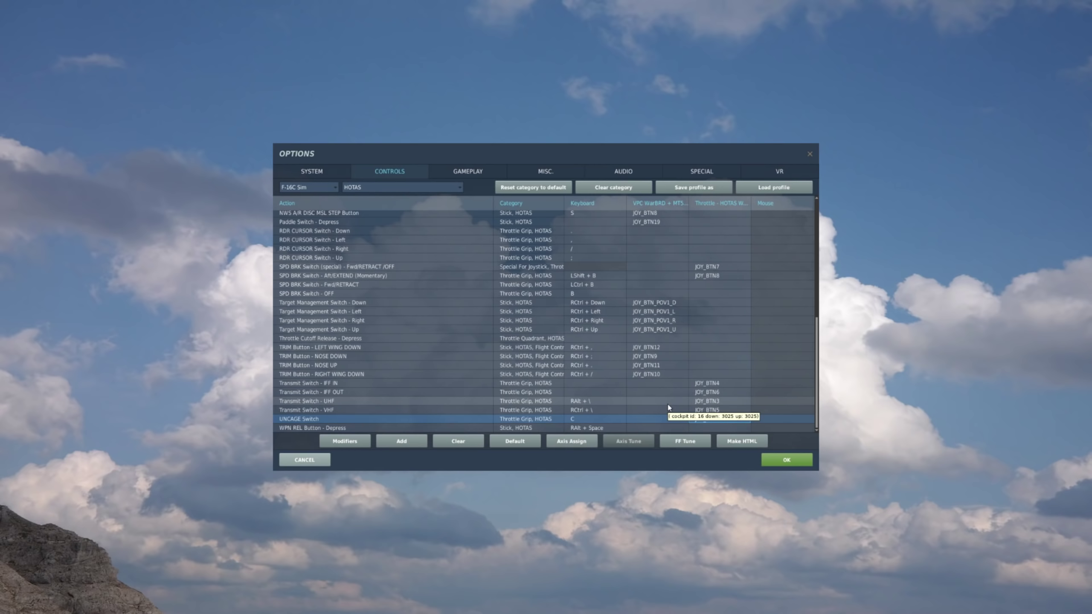
pyautogui.click(656, 430)
pyautogui.doubleClick(645, 431)
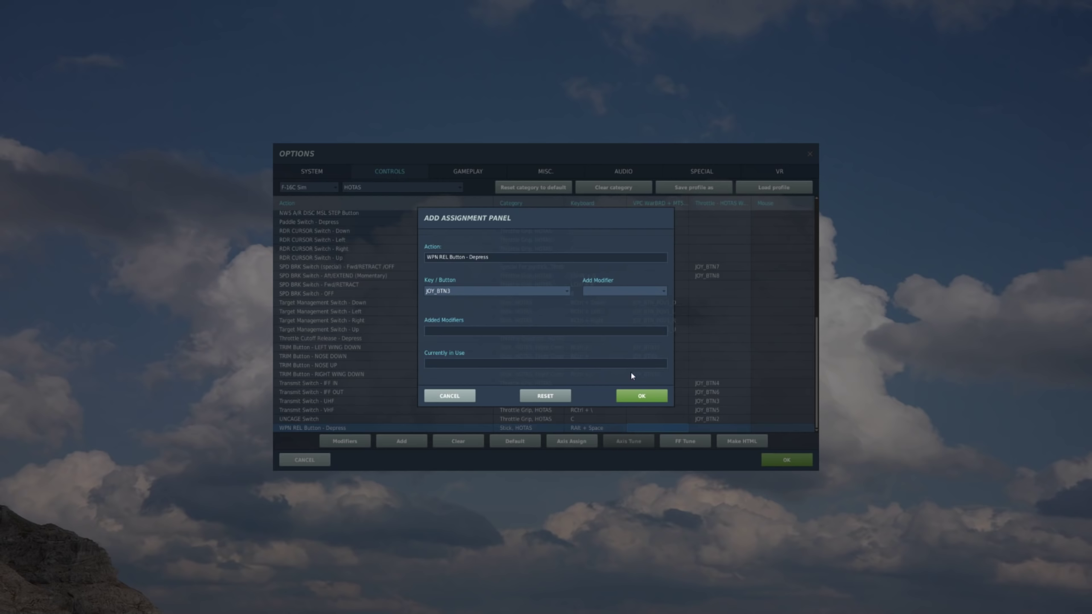
pyautogui.click(640, 394)
pyautogui.scroll(20, 610, 363)
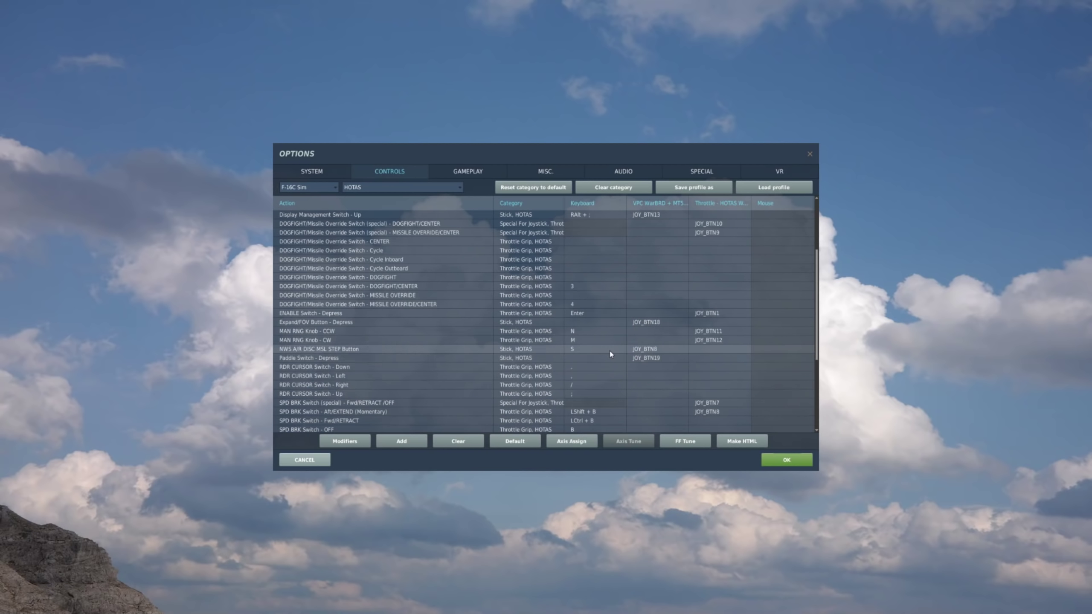